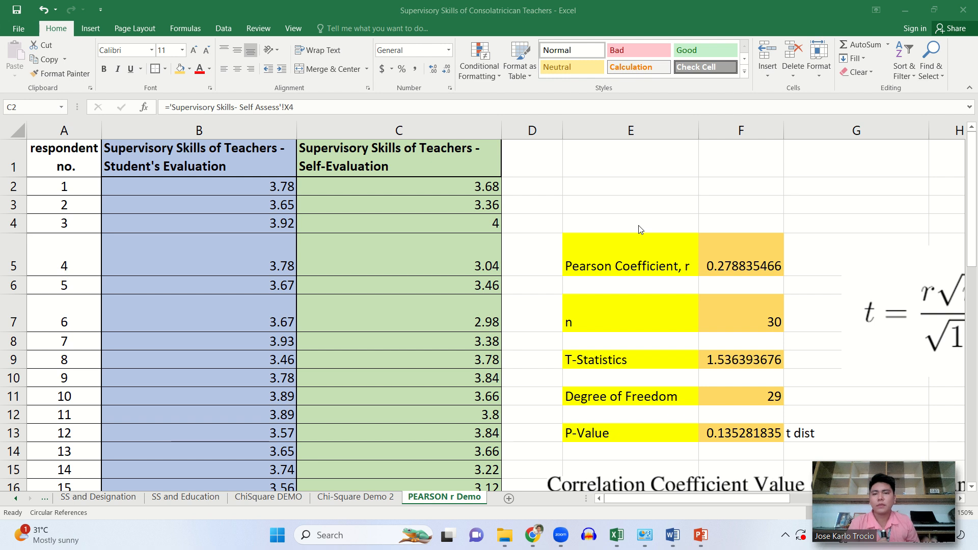
# - Look through the student's evaluation and self-evaluation scores of all respondents, down to respondent 30
pyautogui.click(441, 243)
pyautogui.scroll(-5, 441, 243)
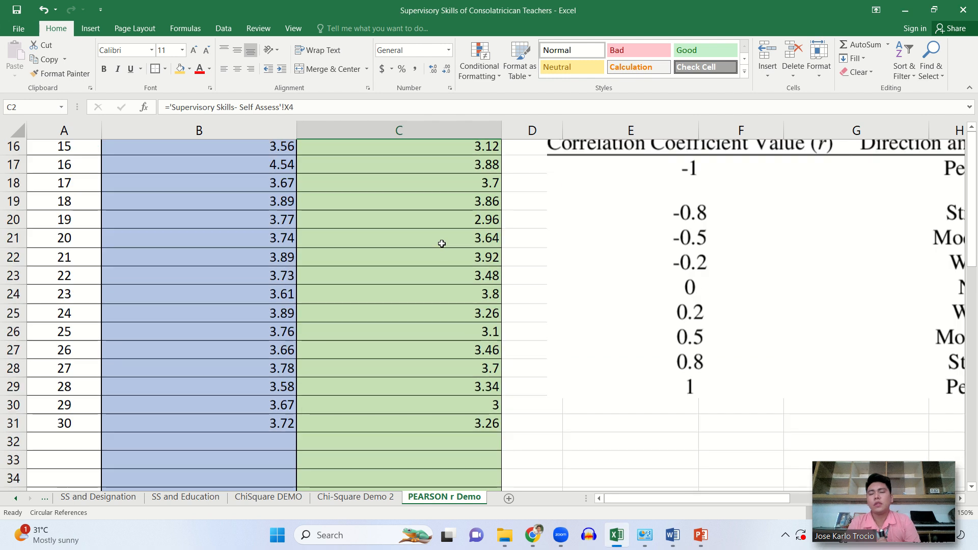
pyautogui.scroll(-1, 441, 243)
pyautogui.scroll(6, 81, 341)
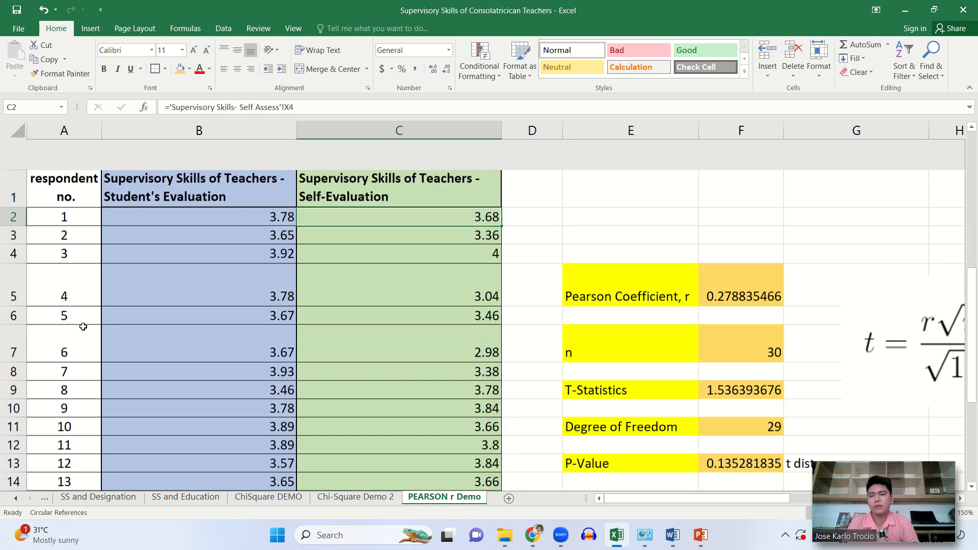
pyautogui.scroll(-5, 157, 367)
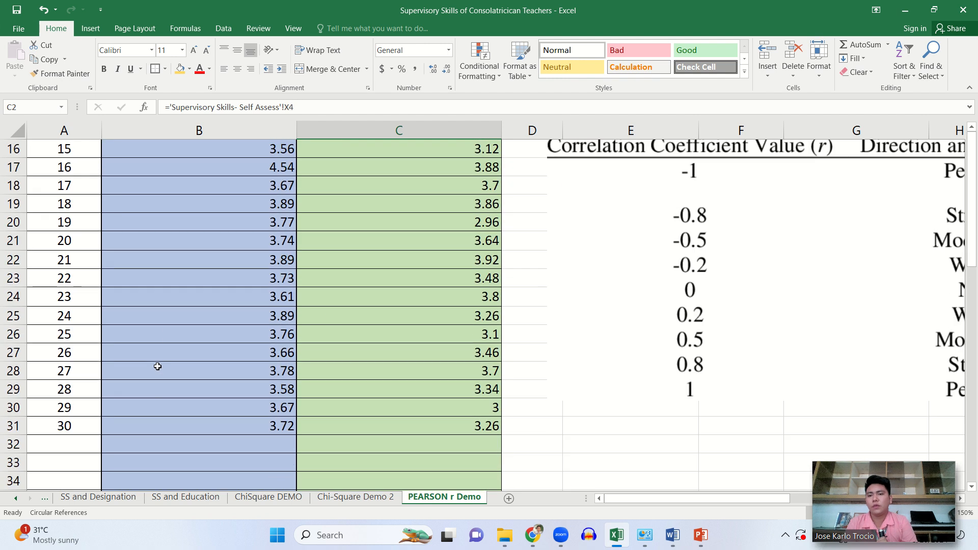
pyautogui.scroll(5, 391, 306)
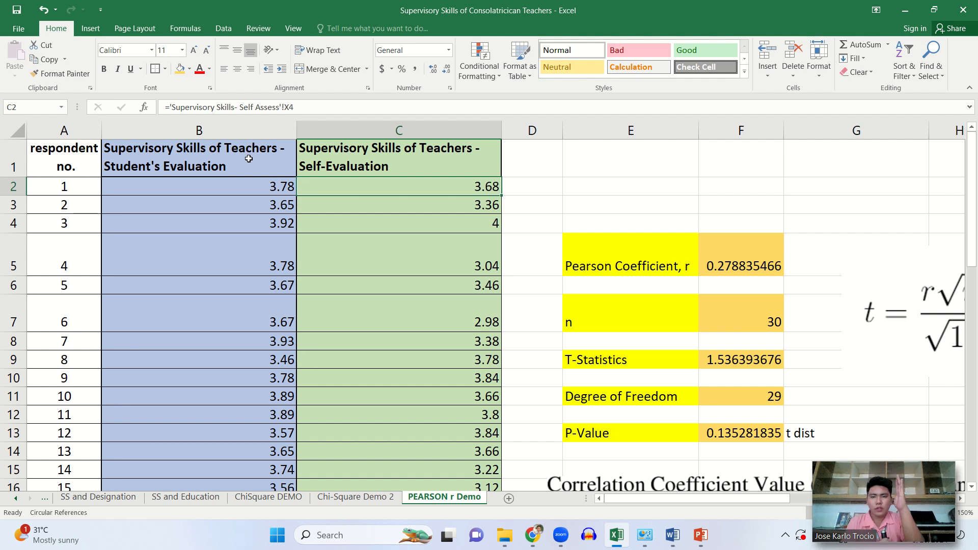
# - Examine columns B and C, the student's evaluation and self-evaluation of teachers' supervisory skills, as the two variables being compared
pyautogui.click(223, 129)
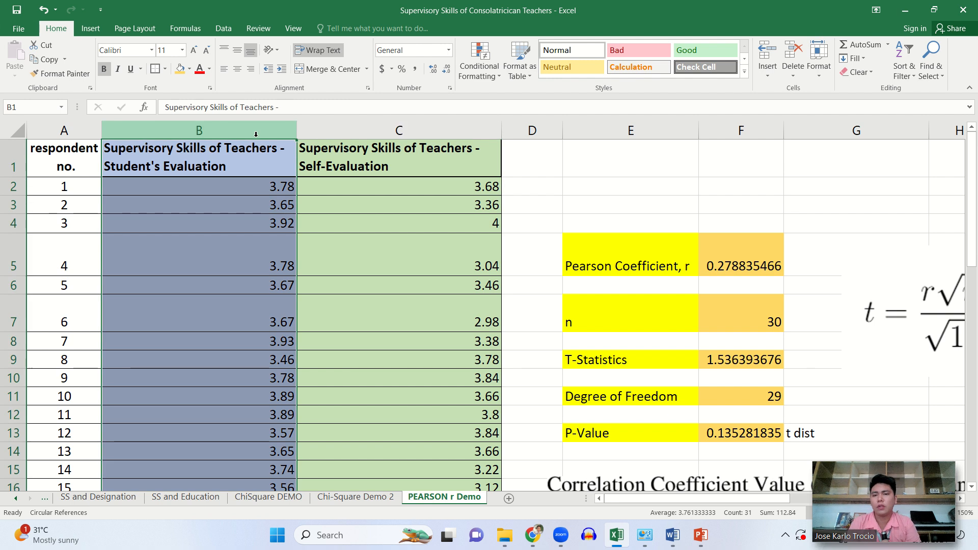
pyautogui.click(377, 130)
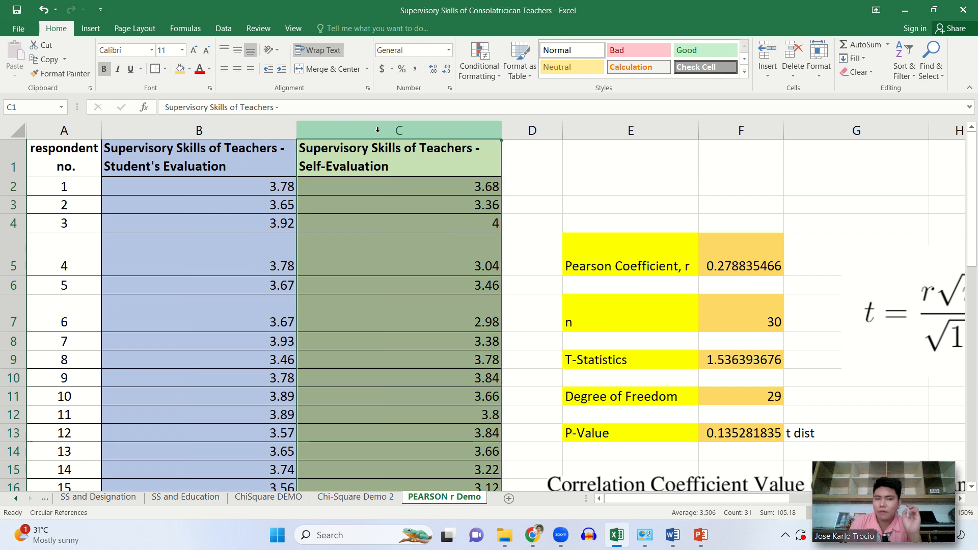
pyautogui.click(203, 165)
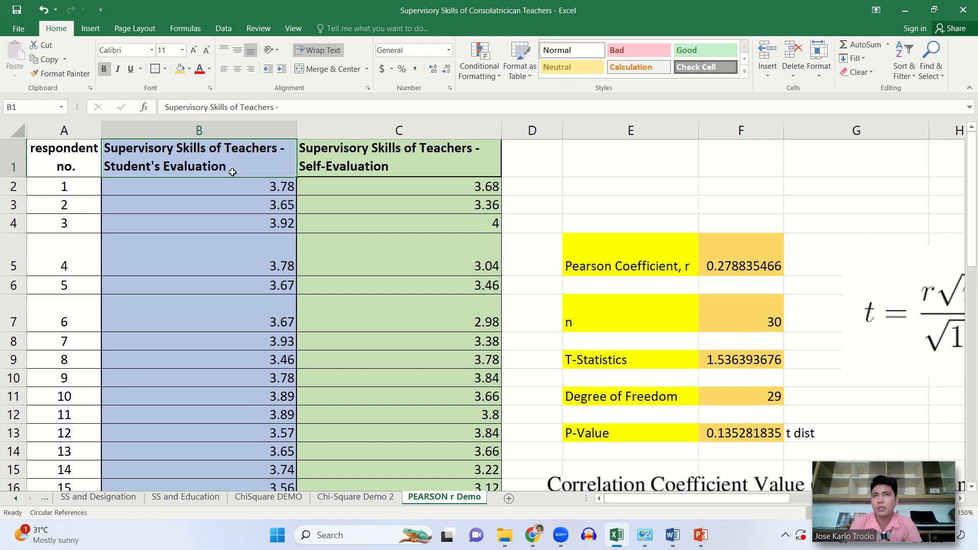
pyautogui.click(345, 175)
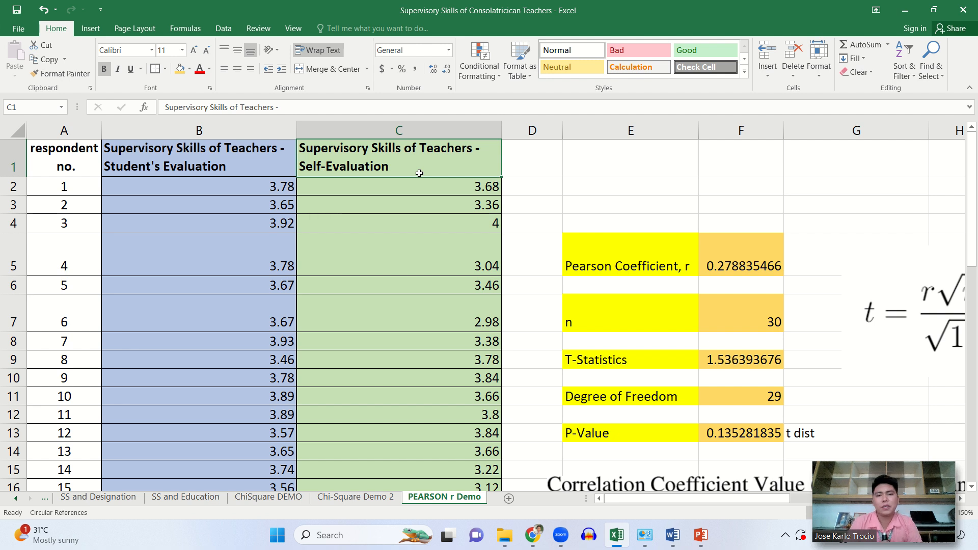
pyautogui.click(274, 158)
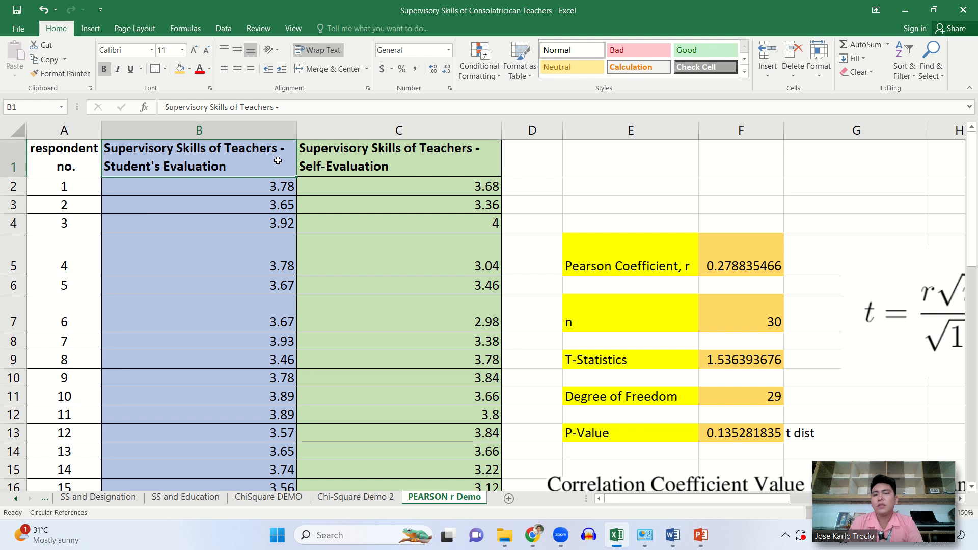
pyautogui.click(362, 159)
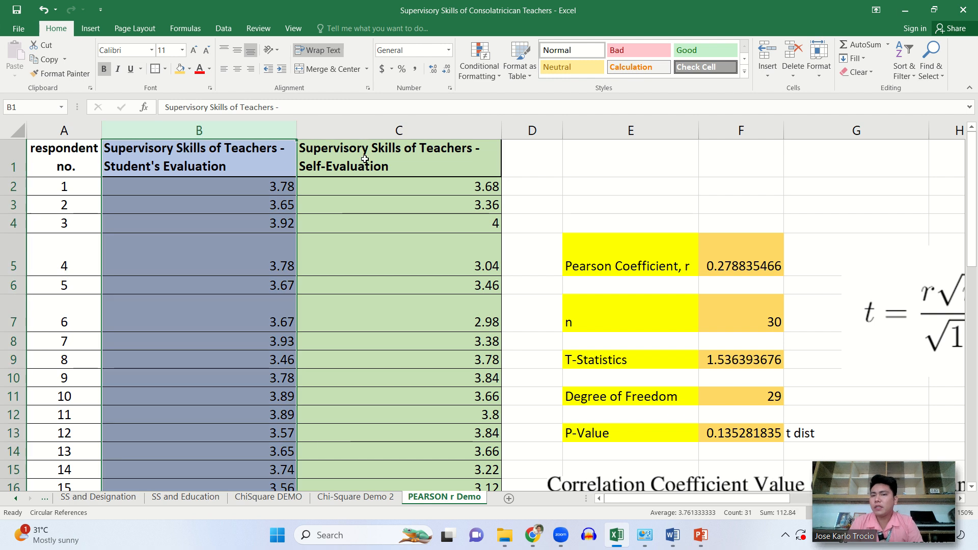
pyautogui.click(629, 157)
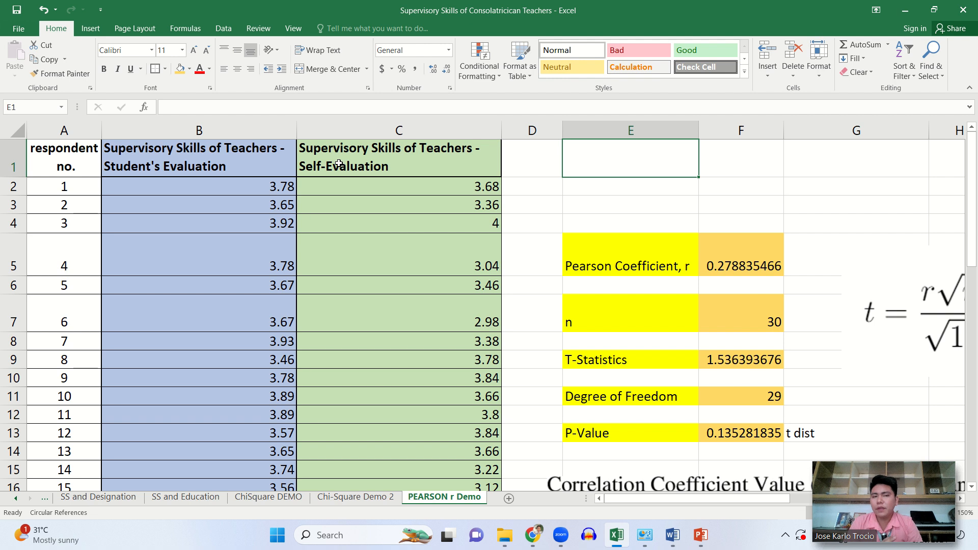
pyautogui.click(196, 165)
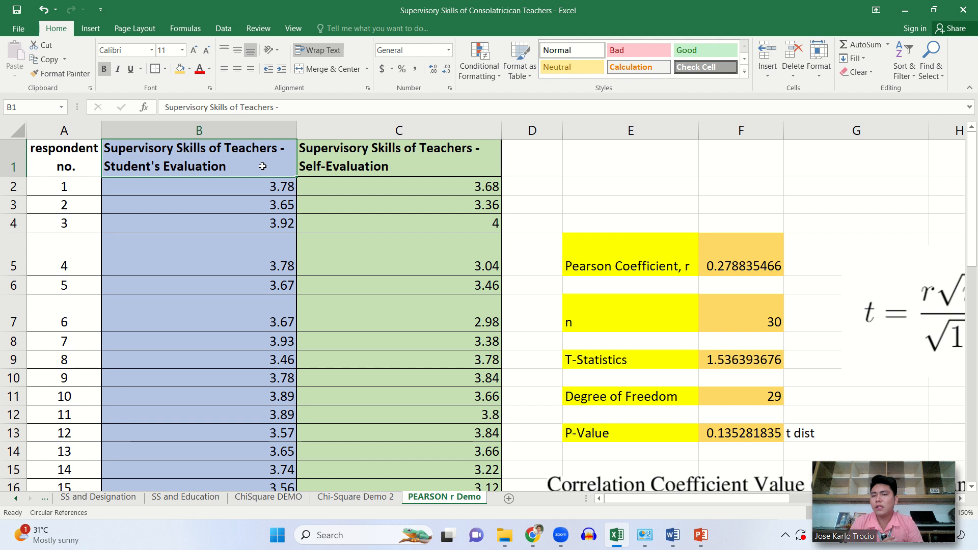
pyautogui.click(405, 159)
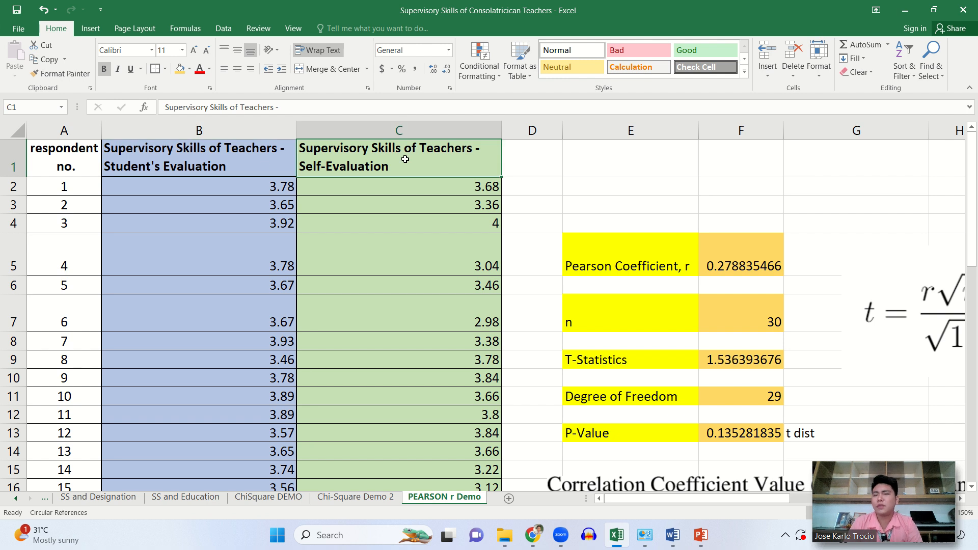
pyautogui.click(627, 187)
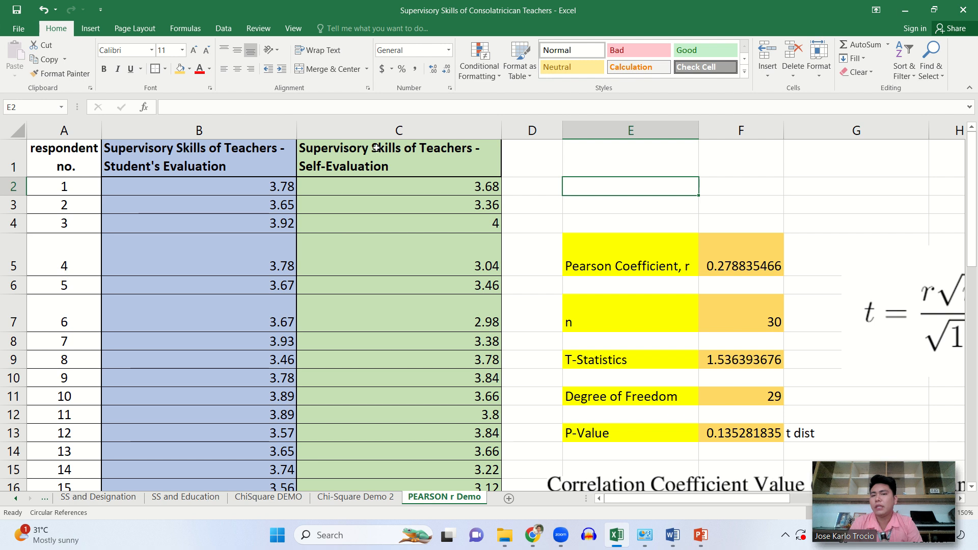
pyautogui.click(367, 131)
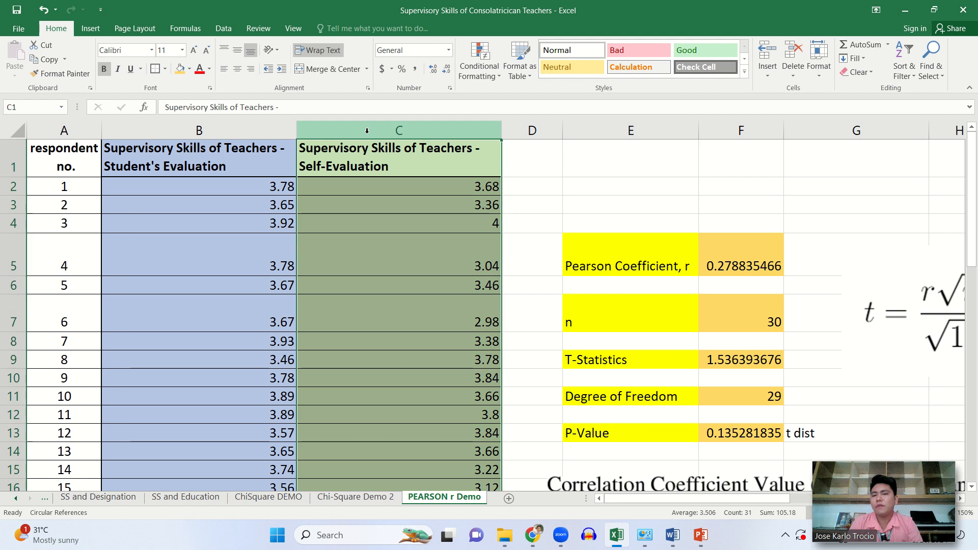
pyautogui.click(213, 128)
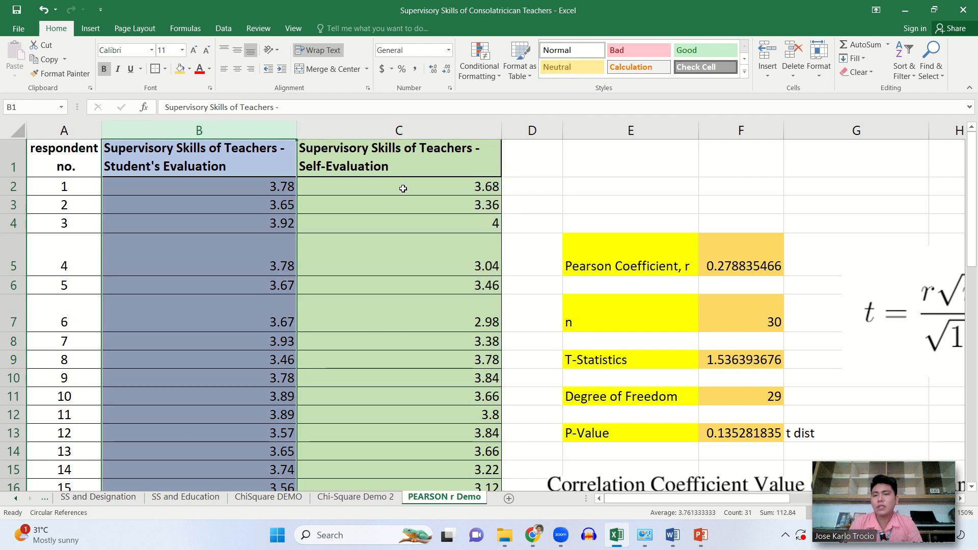
pyautogui.click(442, 221)
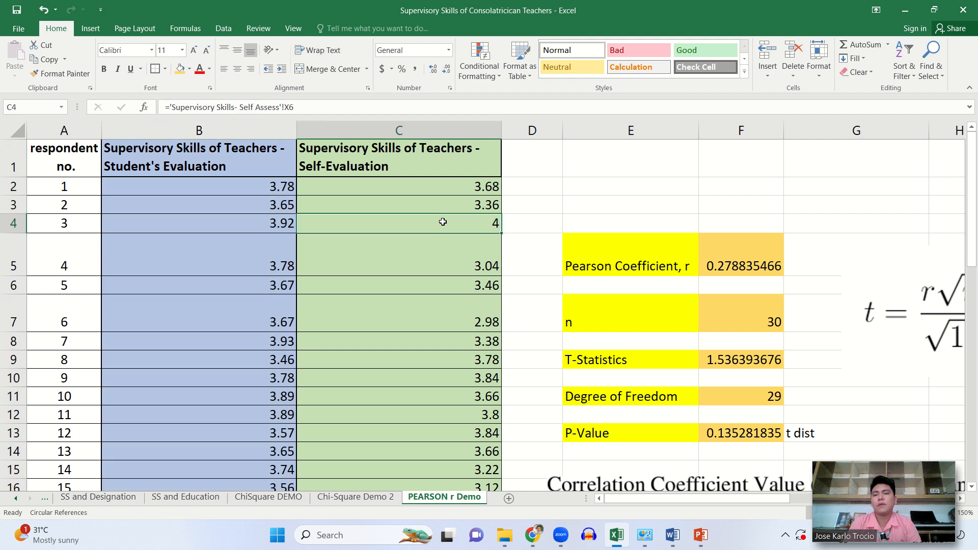
# - Check the source of the first student's evaluation score in B2 and open the Supervisory Skills- Student Ass sheet
pyautogui.click(209, 186)
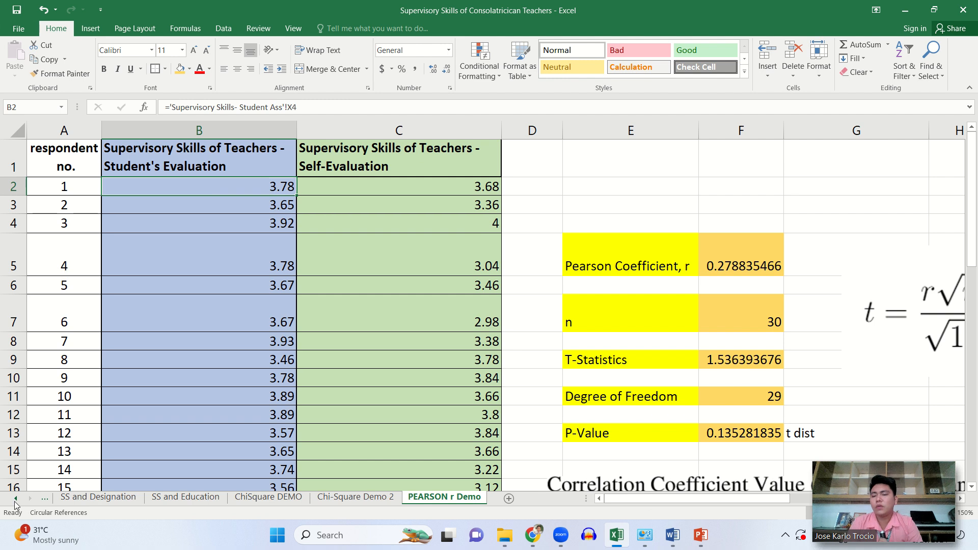
pyautogui.click(15, 501)
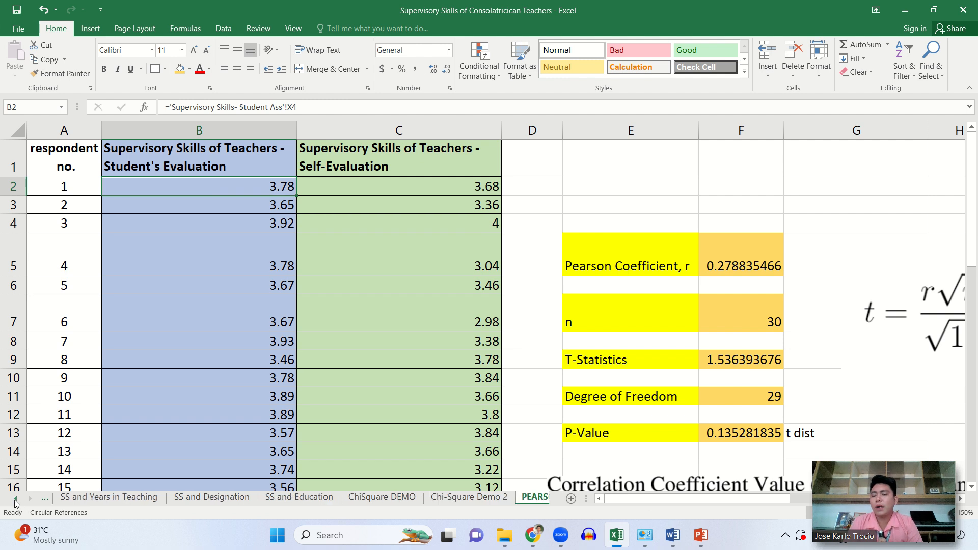
pyautogui.click(16, 499)
pyautogui.click(16, 499)
pyautogui.click(17, 500)
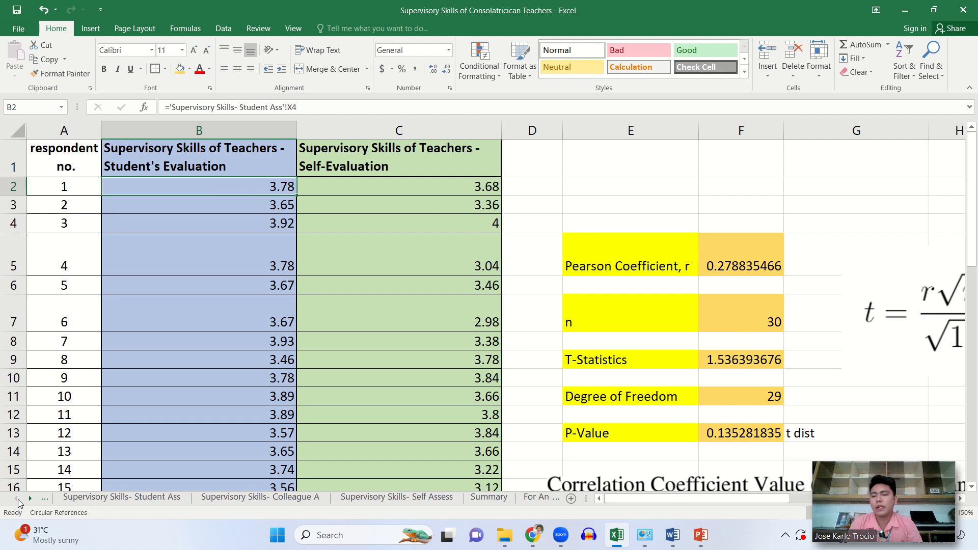
pyautogui.click(130, 497)
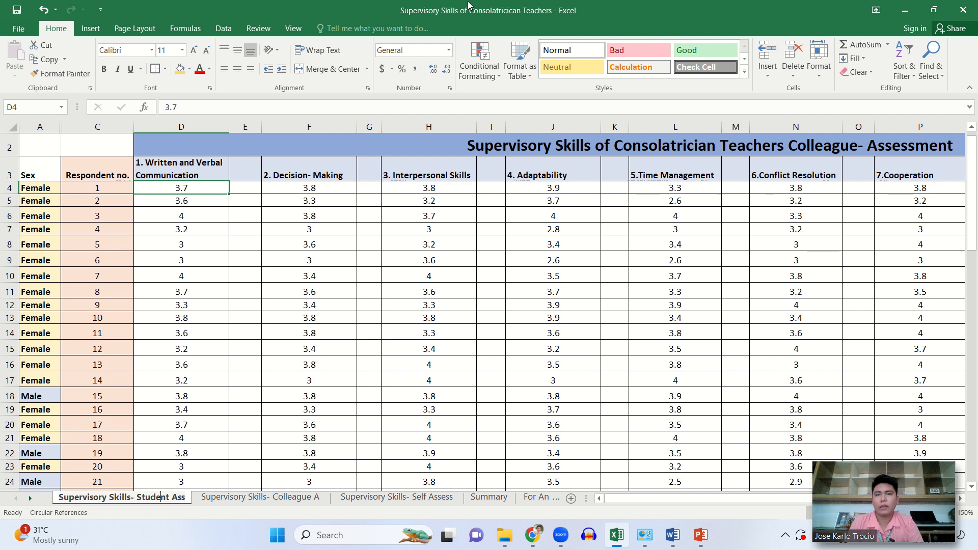
# - Dismiss the circular reference warning on the student assessment sheet
pyautogui.moveTo(436, 4)
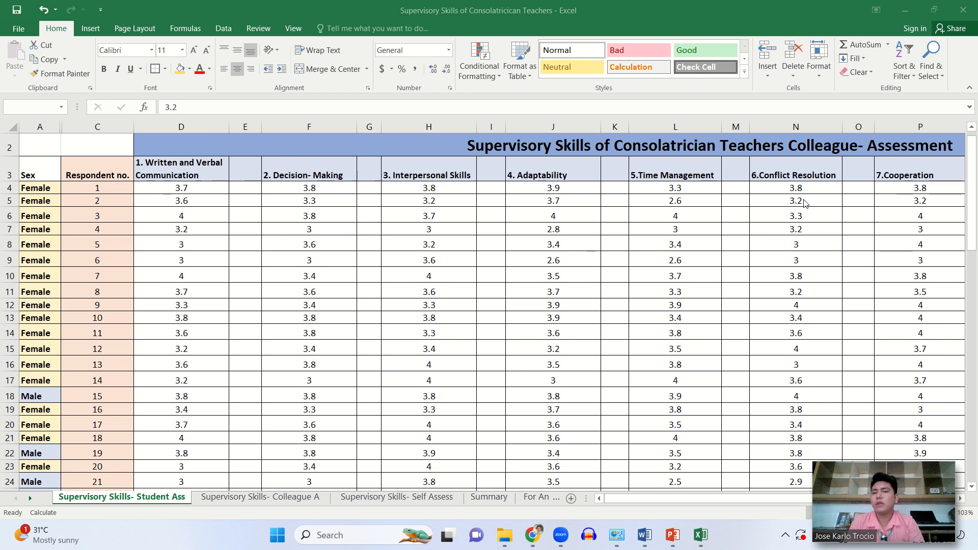
pyautogui.click(831, 215)
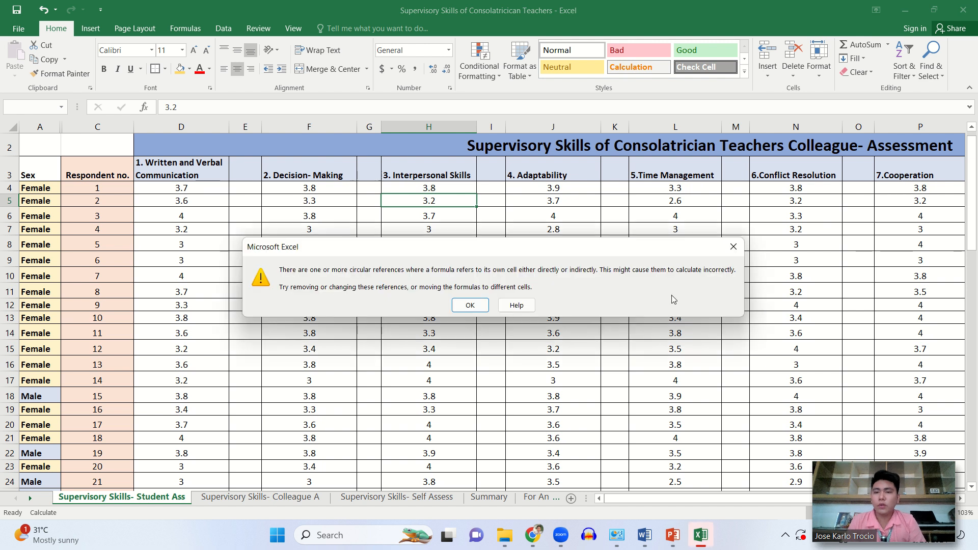
pyautogui.click(472, 304)
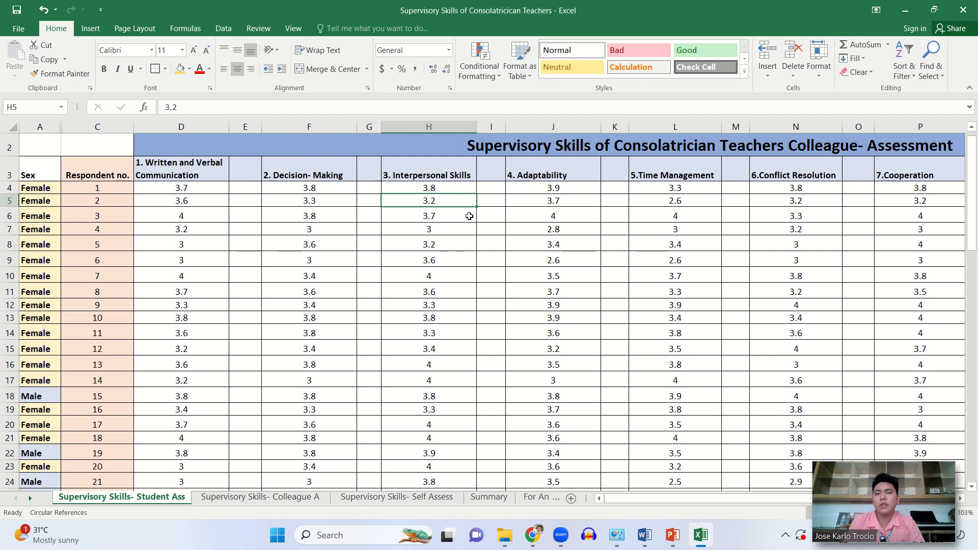
# - Inspect respondent 1's scores across the ten skills and the formula behind the Mean in X4, leaving it unedited
pyautogui.click(200, 186)
pyautogui.click(330, 190)
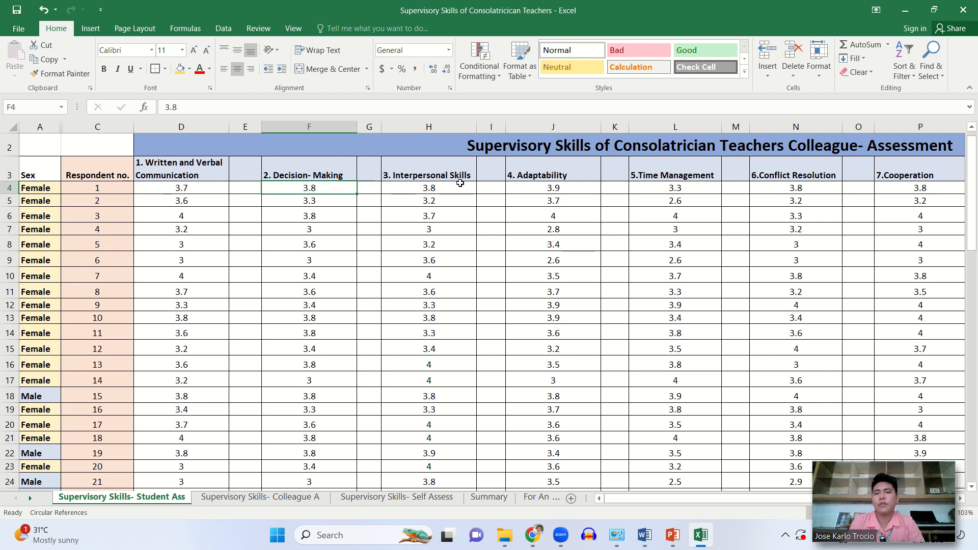
pyautogui.hscroll(3, 461, 187)
pyautogui.hscroll(4, 462, 187)
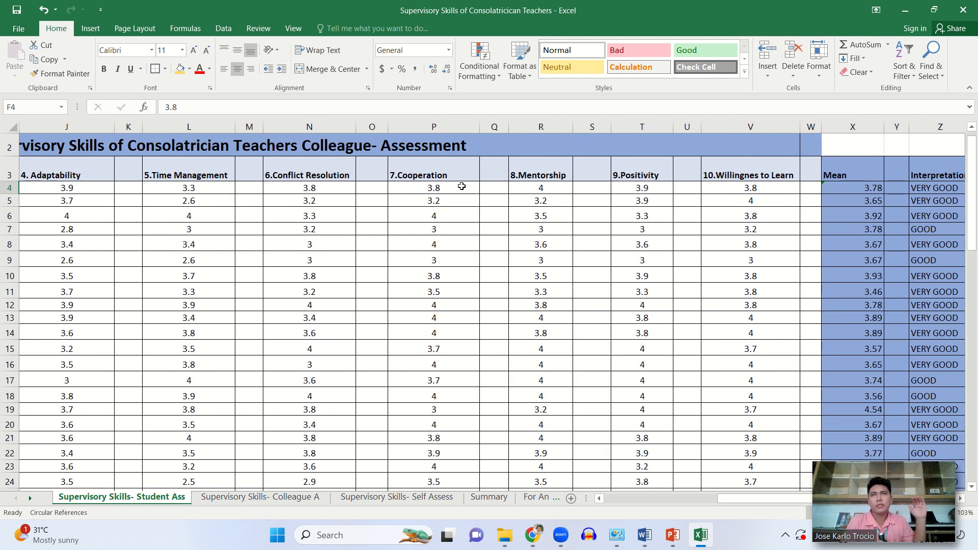
pyautogui.click(722, 199)
pyautogui.click(746, 188)
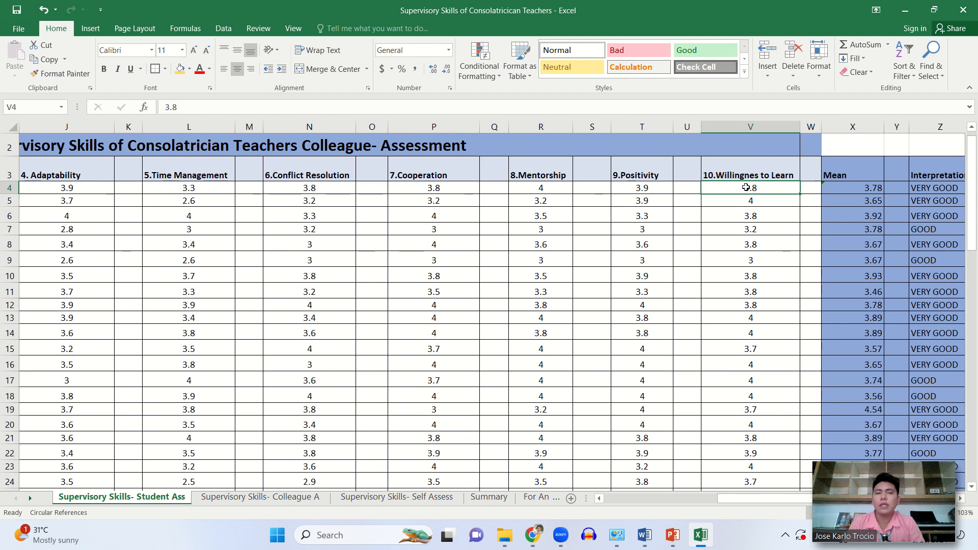
pyautogui.click(851, 188)
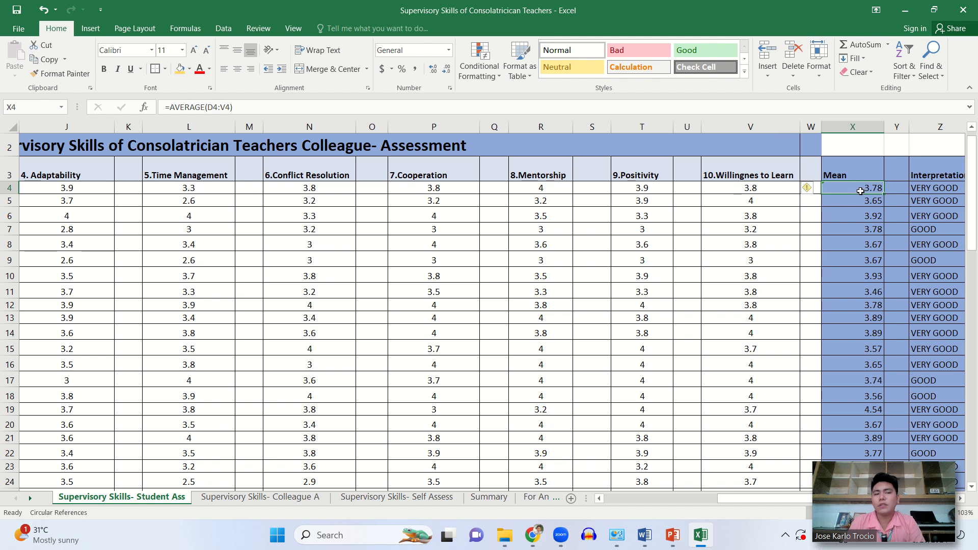
pyautogui.doubleClick(861, 191)
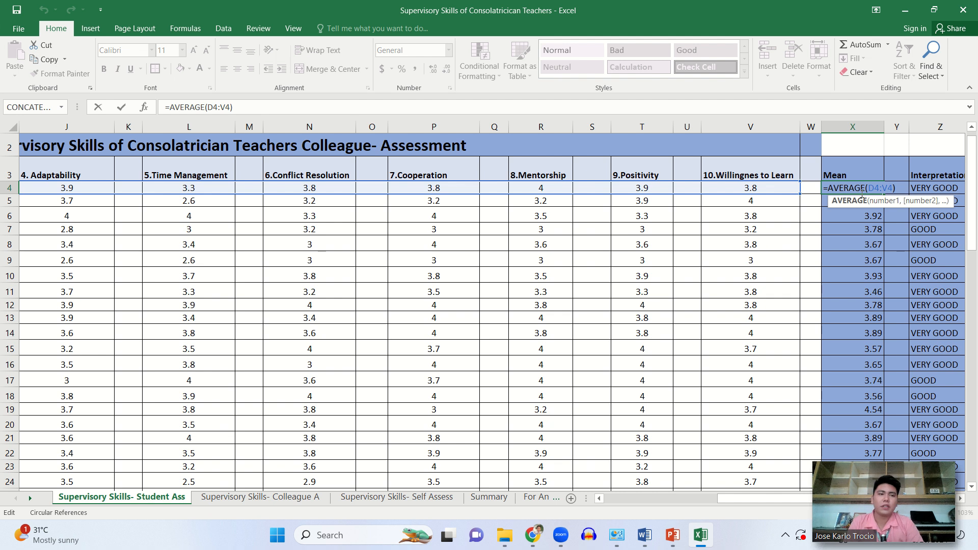
pyautogui.press('Escape')
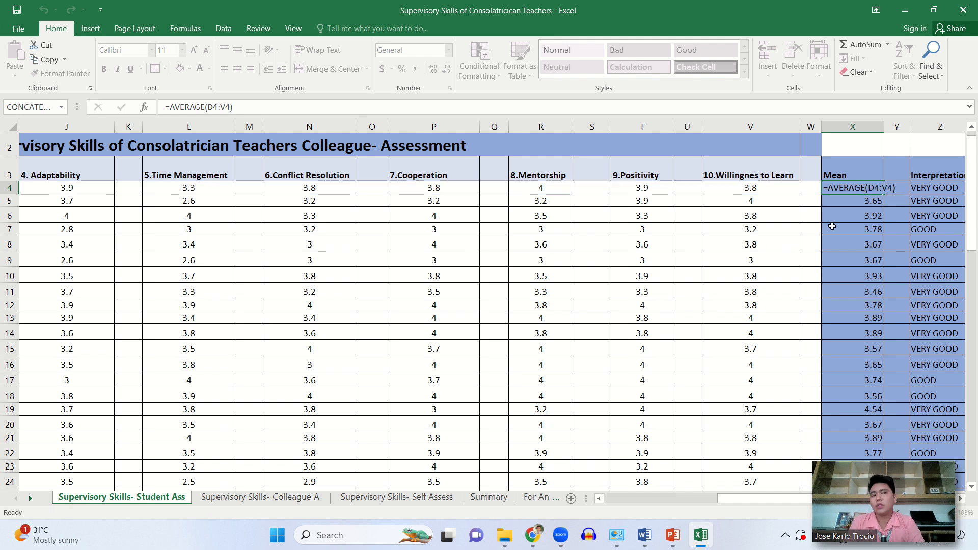
# - Review the skill columns again, from Willingness to Learn and the Mean back to Written and Verbal Communication
pyautogui.click(726, 225)
pyautogui.hscroll(-2, 728, 224)
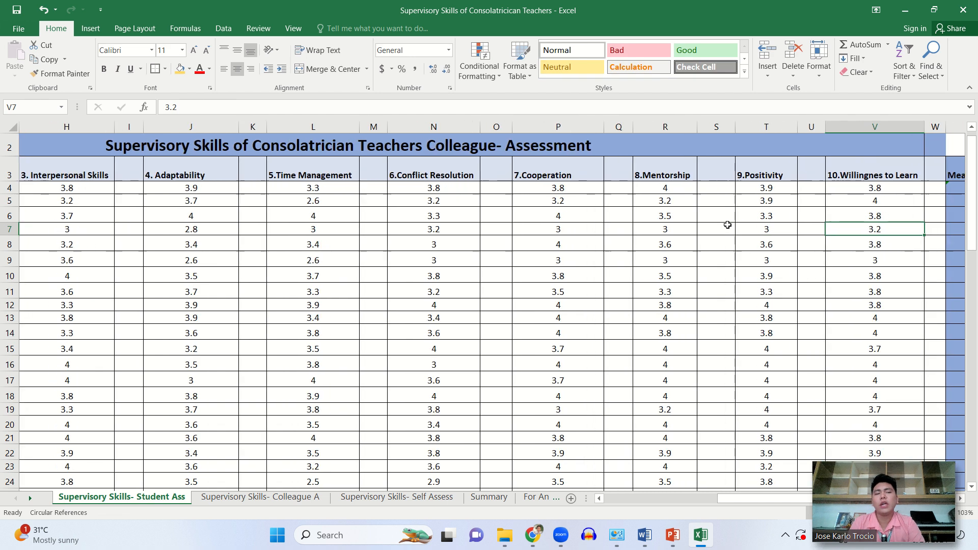
pyautogui.hscroll(-6, 727, 224)
pyautogui.hscroll(10, 637, 209)
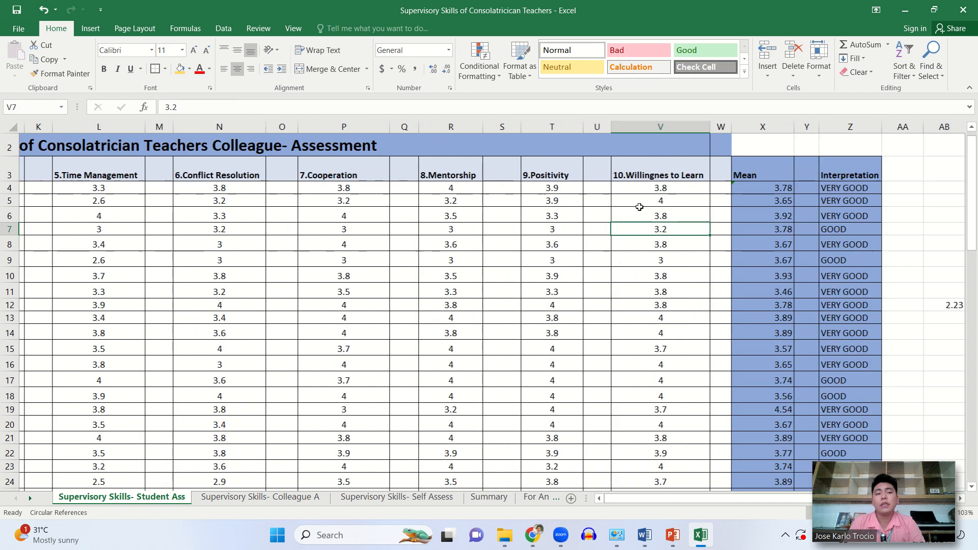
pyautogui.hscroll(1, 640, 206)
pyautogui.click(626, 187)
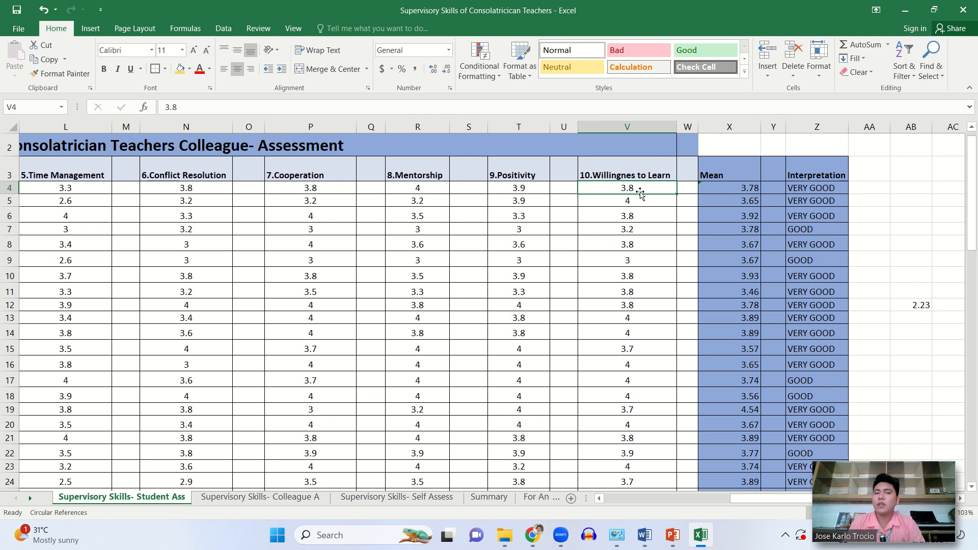
pyautogui.hscroll(-3, 640, 192)
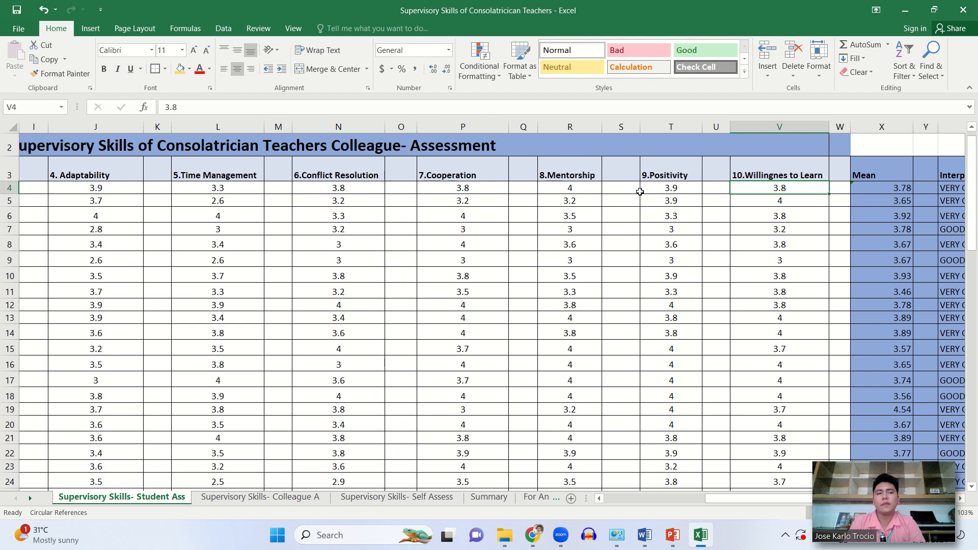
pyautogui.hscroll(-8, 640, 192)
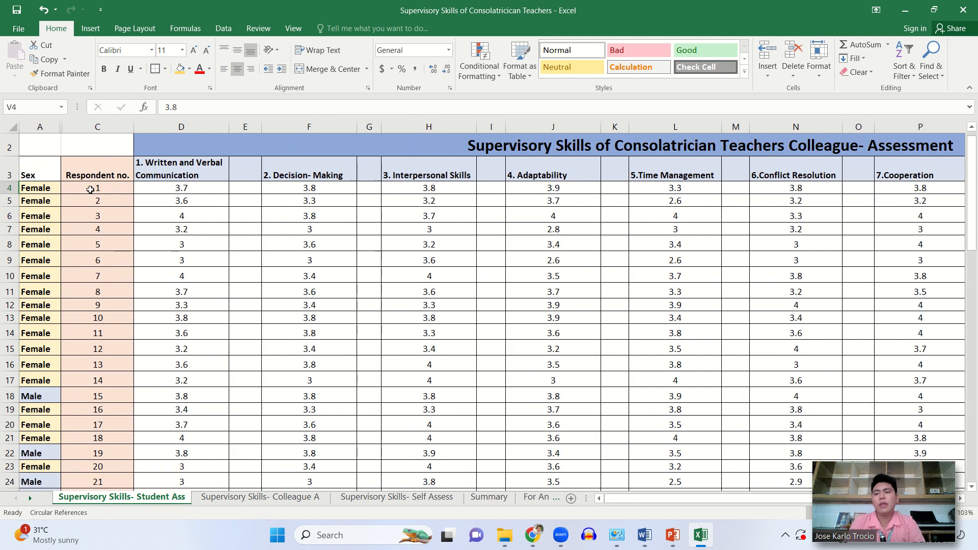
# - Return from the student assessment sheet to the PEARSON r Demo sheet
pyautogui.click(104, 189)
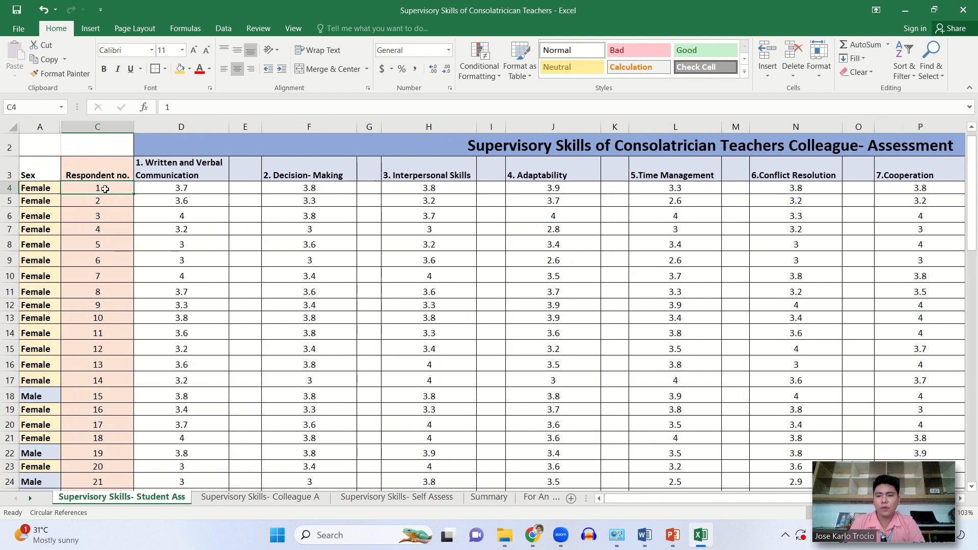
pyautogui.click(560, 499)
pyautogui.click(560, 499)
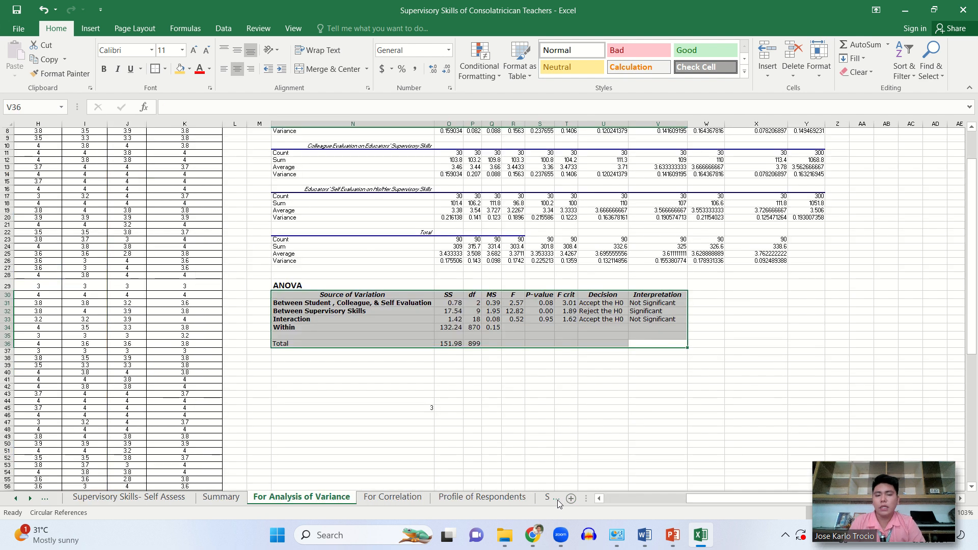
pyautogui.click(557, 499)
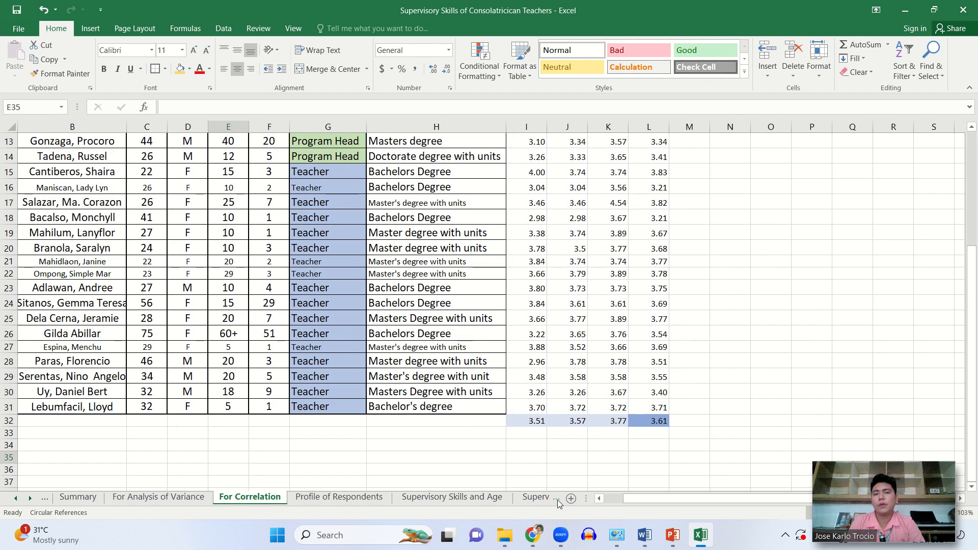
pyautogui.click(557, 499)
pyautogui.click(557, 500)
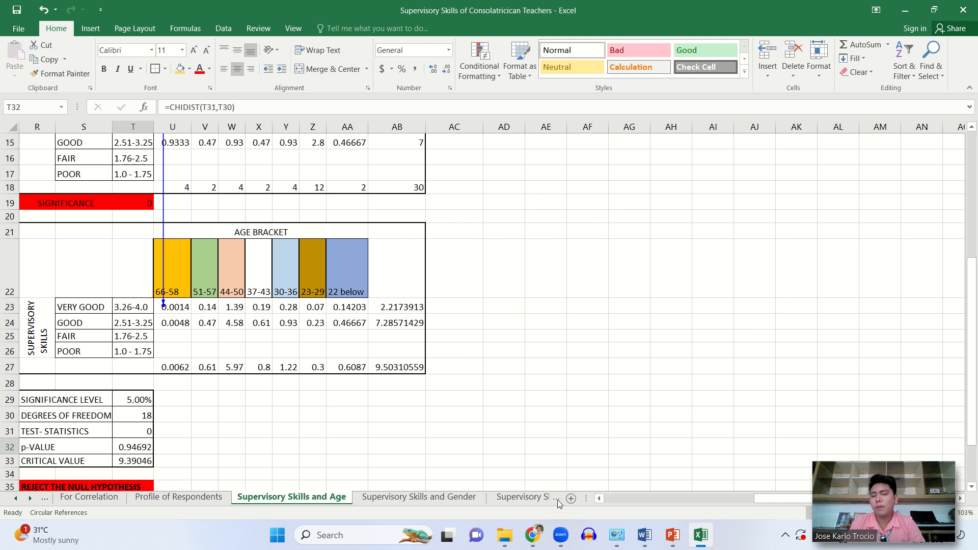
pyautogui.click(557, 500)
pyautogui.click(557, 499)
pyautogui.click(557, 500)
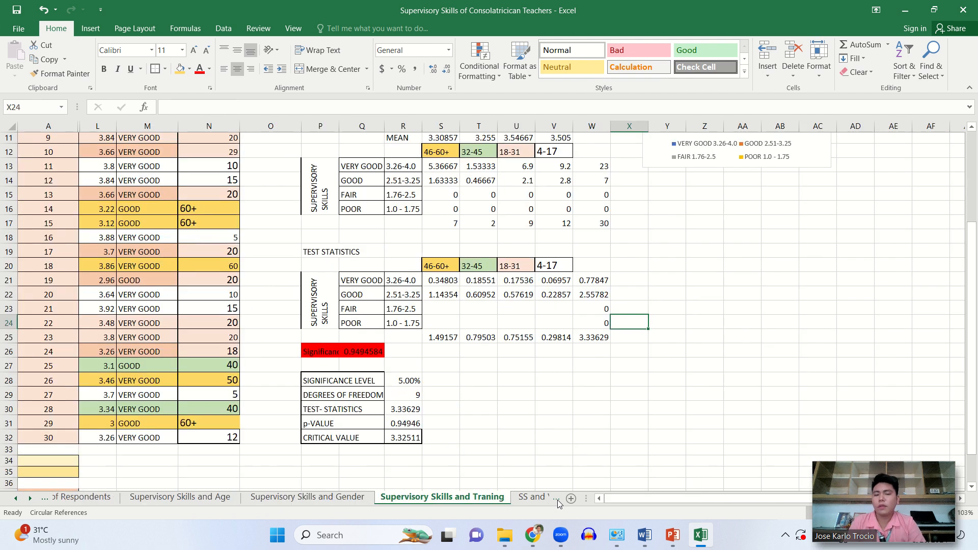
pyautogui.click(557, 500)
pyautogui.click(557, 500)
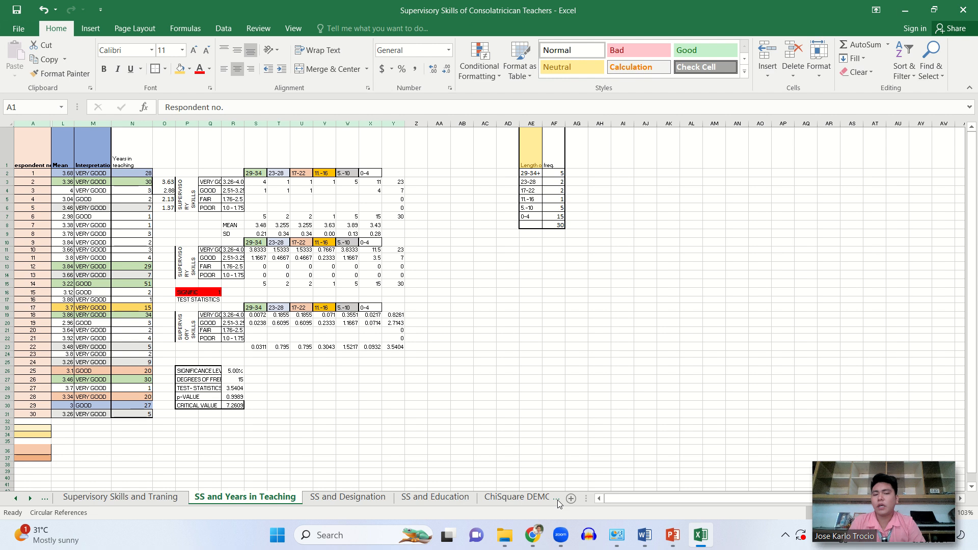
pyautogui.click(557, 500)
pyautogui.click(557, 499)
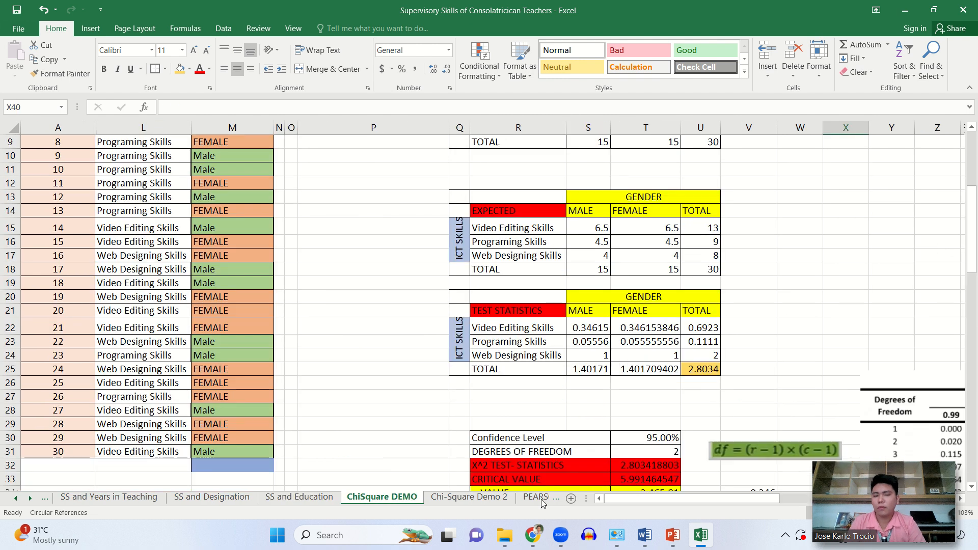
pyautogui.click(541, 499)
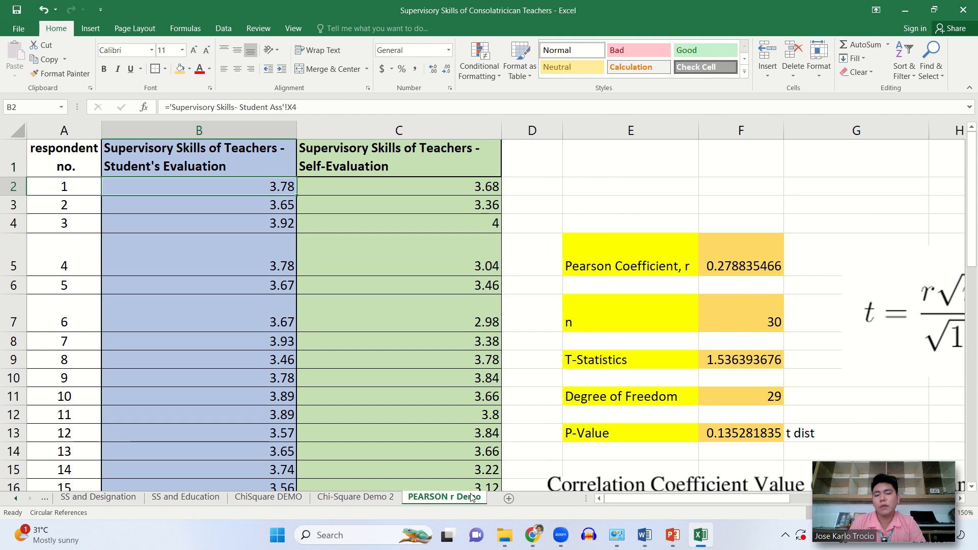
# - Compare respondent 1's student evaluation and self-evaluation scores in B2 and C2, checking which sheets they reference
pyautogui.click(302, 261)
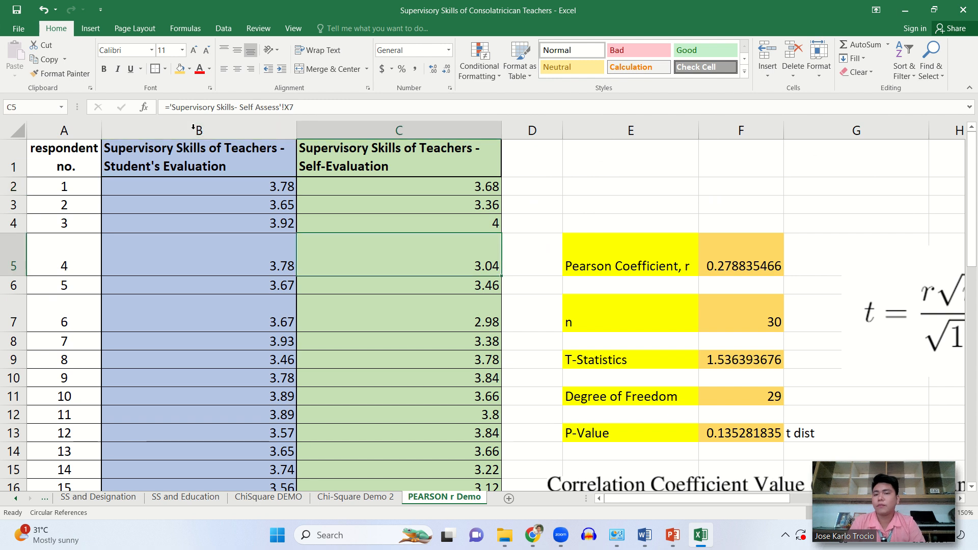
pyautogui.click(238, 172)
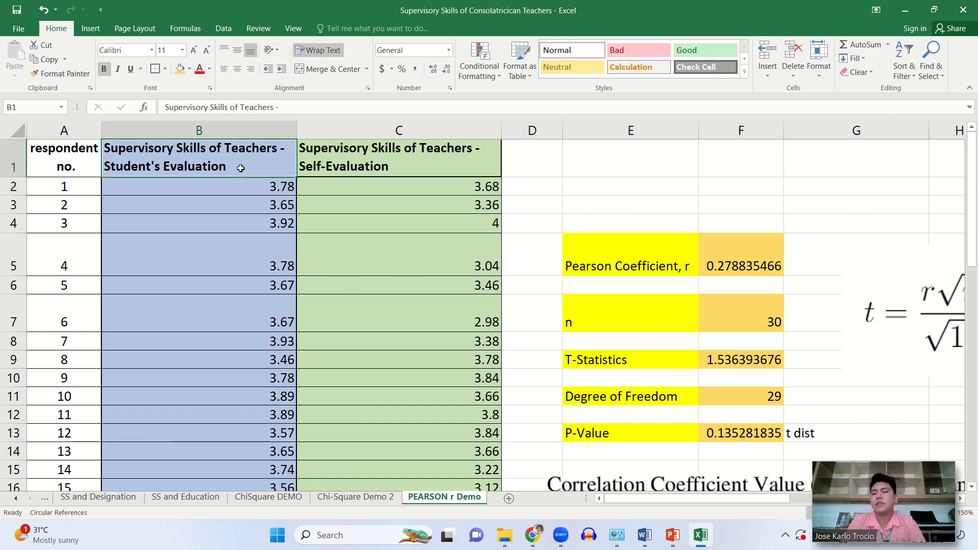
pyautogui.click(255, 190)
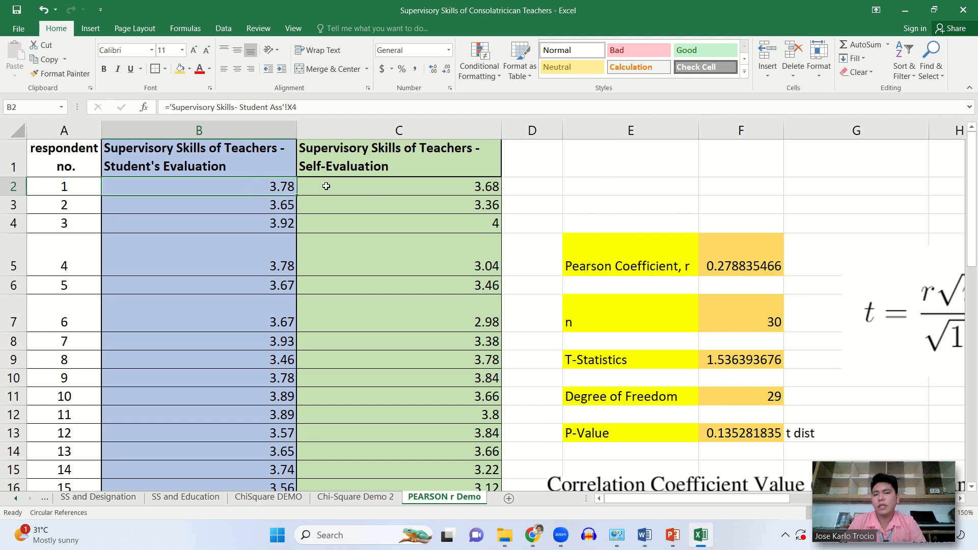
pyautogui.click(377, 190)
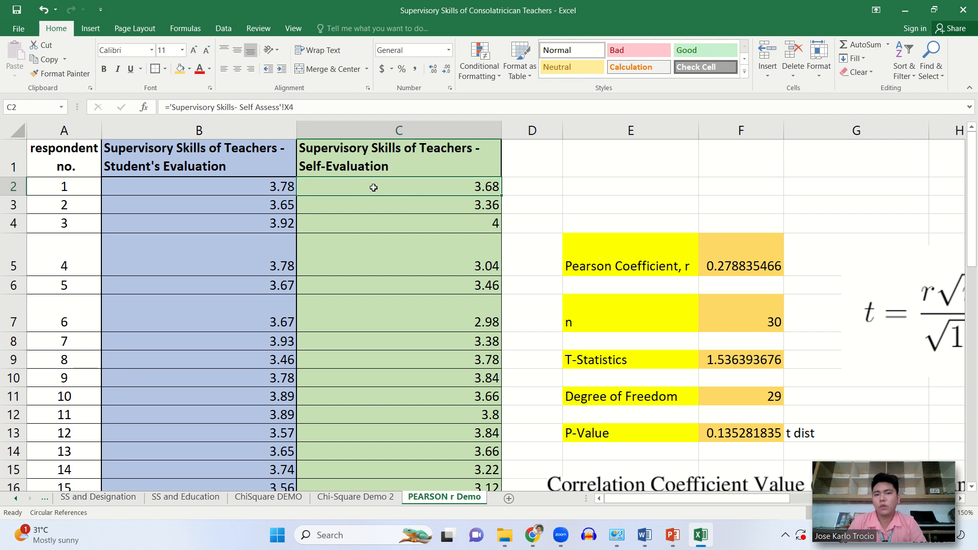
pyautogui.click(263, 187)
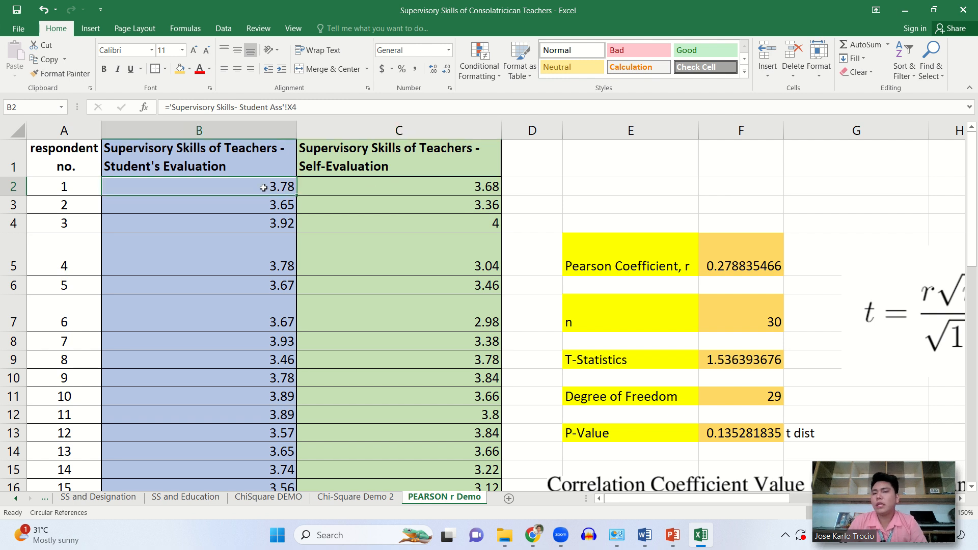
pyautogui.click(336, 188)
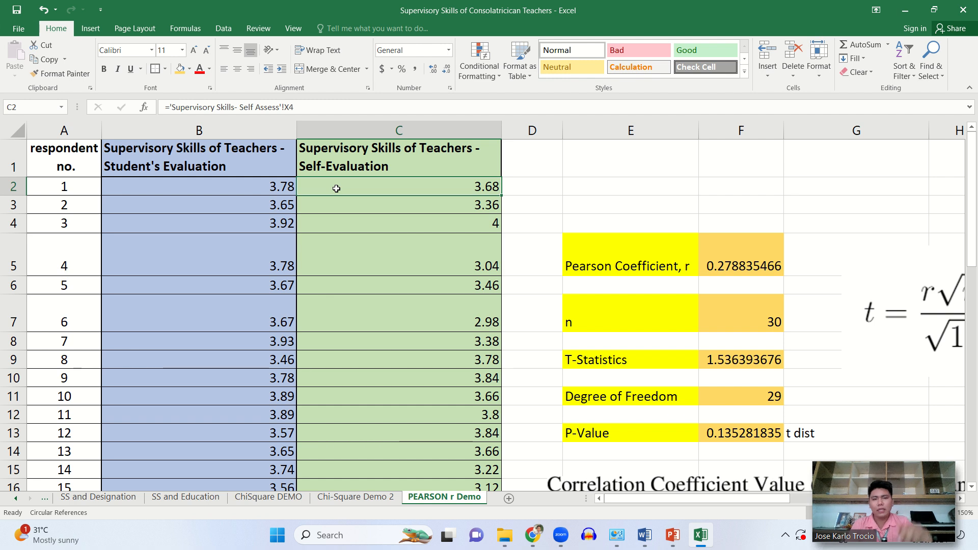
pyautogui.click(277, 186)
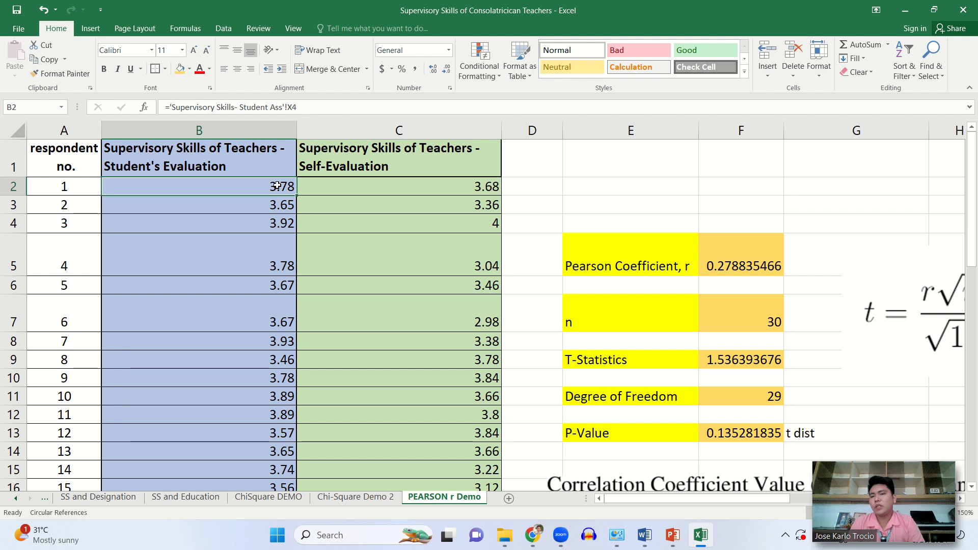
pyautogui.click(355, 189)
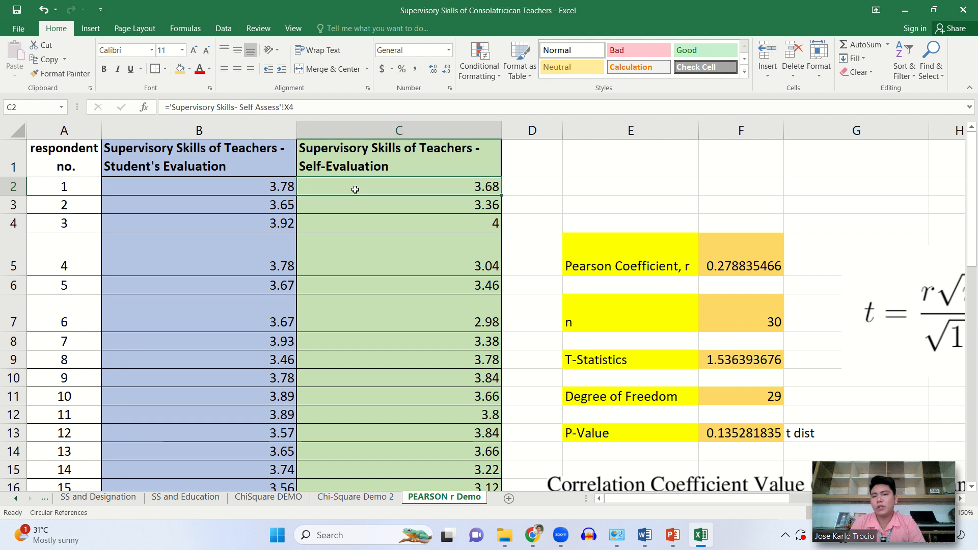
# - Compare the paired student and self-evaluation scores of respondents 2 and 4, and look over the remaining rows
pyautogui.click(273, 204)
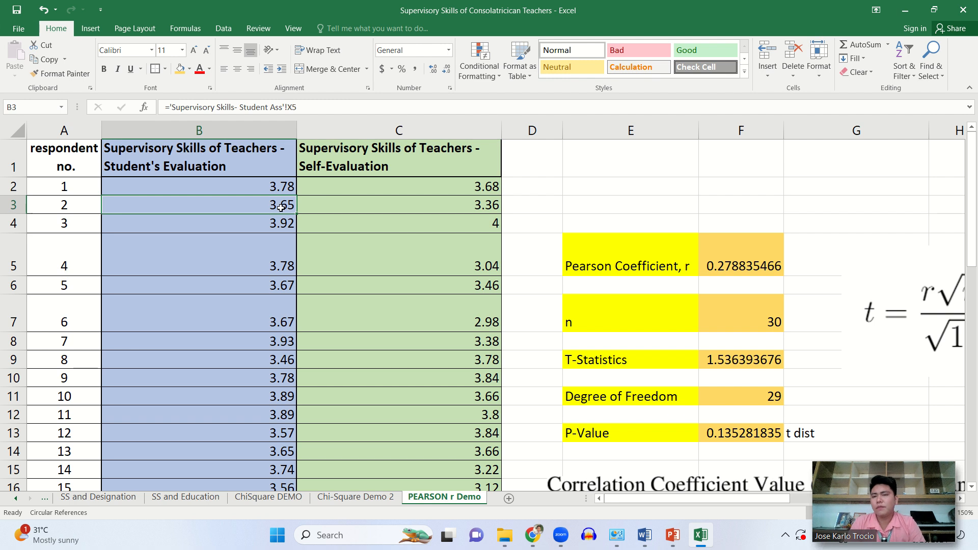
pyautogui.click(370, 209)
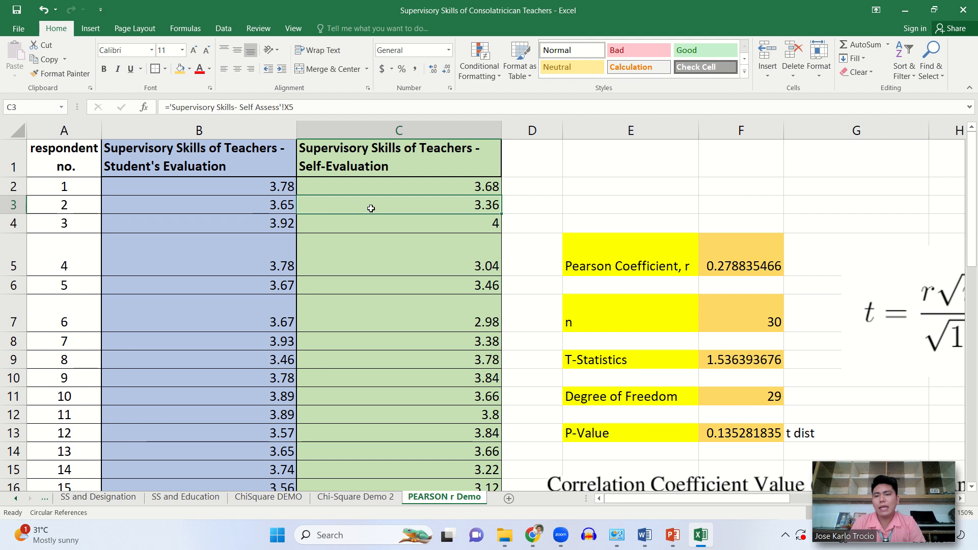
pyautogui.click(253, 254)
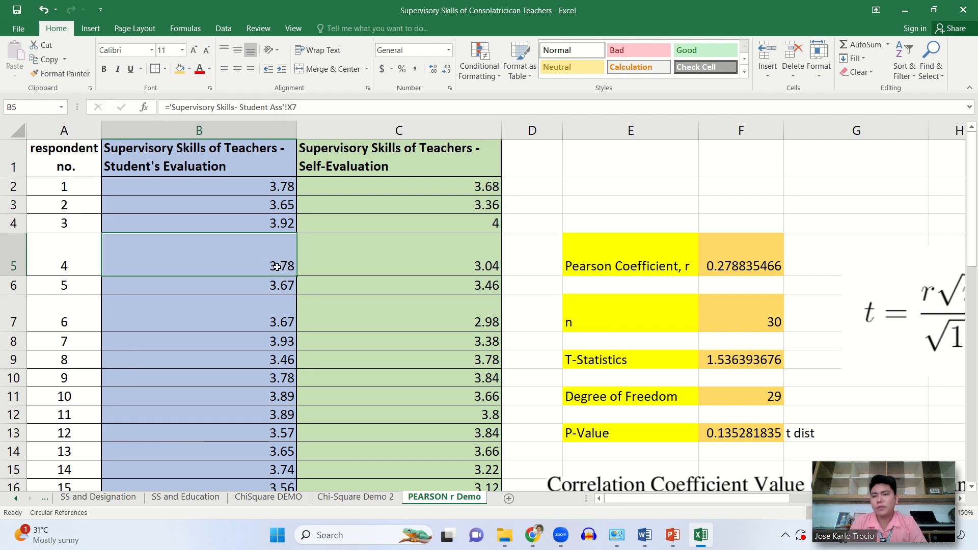
pyautogui.click(380, 267)
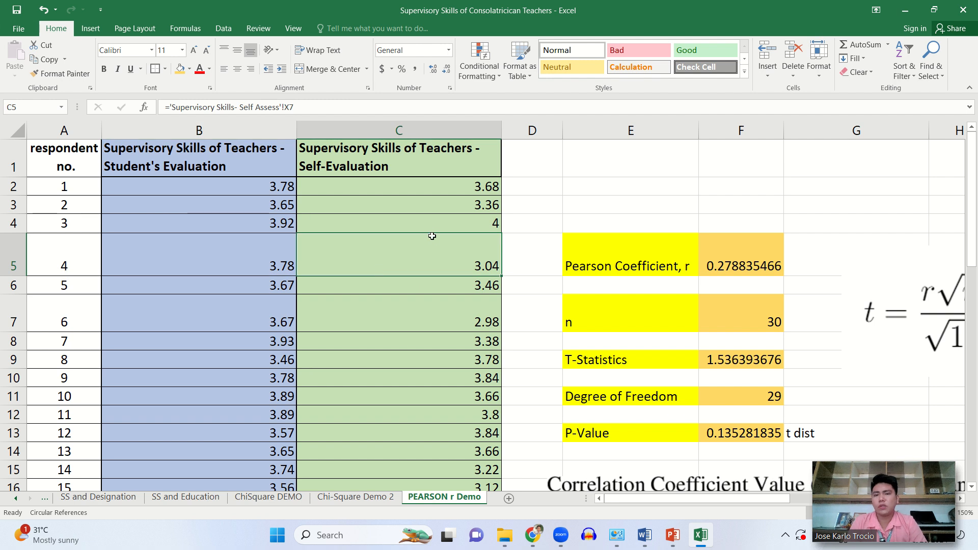
pyautogui.scroll(-2, 432, 235)
pyautogui.scroll(-8, 432, 234)
pyautogui.scroll(10, 432, 234)
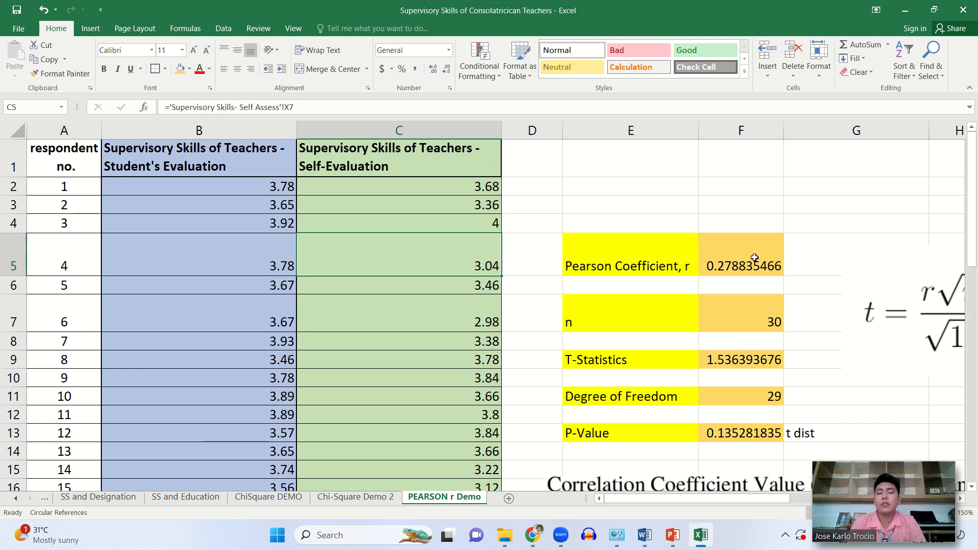
# - Clear the existing results in F5:F13, from the Pearson Coefficient down to the P-Value
pyautogui.hscroll(2, 756, 258)
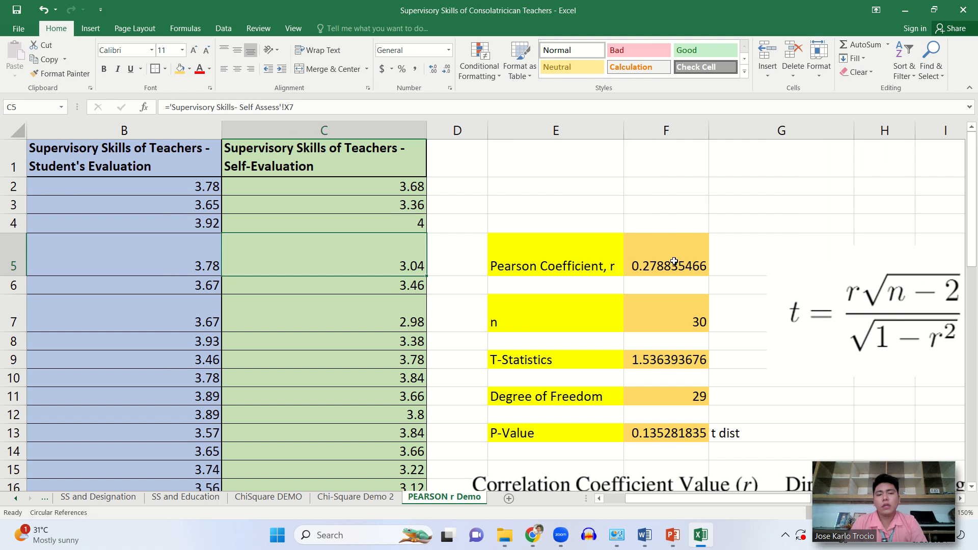
pyautogui.moveTo(636, 257); pyautogui.dragTo(667, 436)
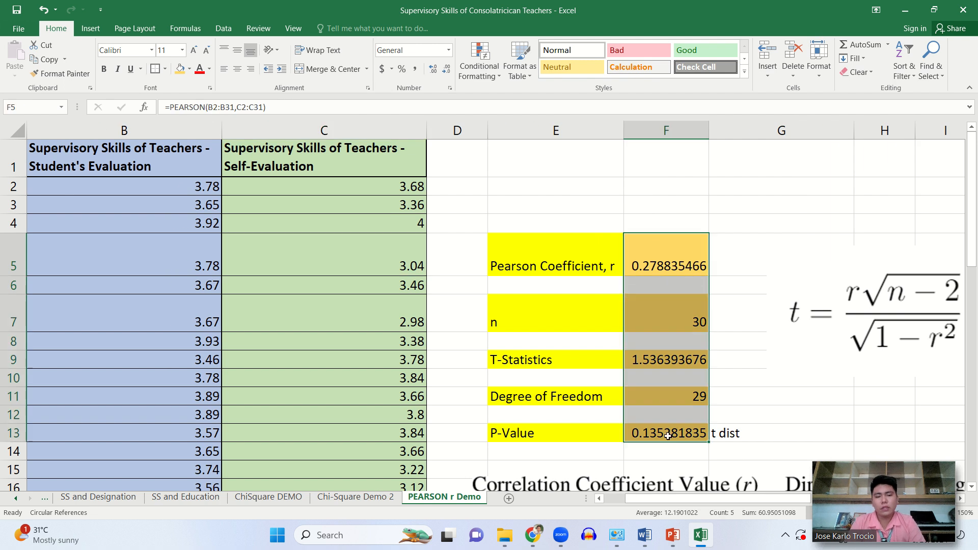
pyautogui.press('Delete')
pyautogui.click(682, 247)
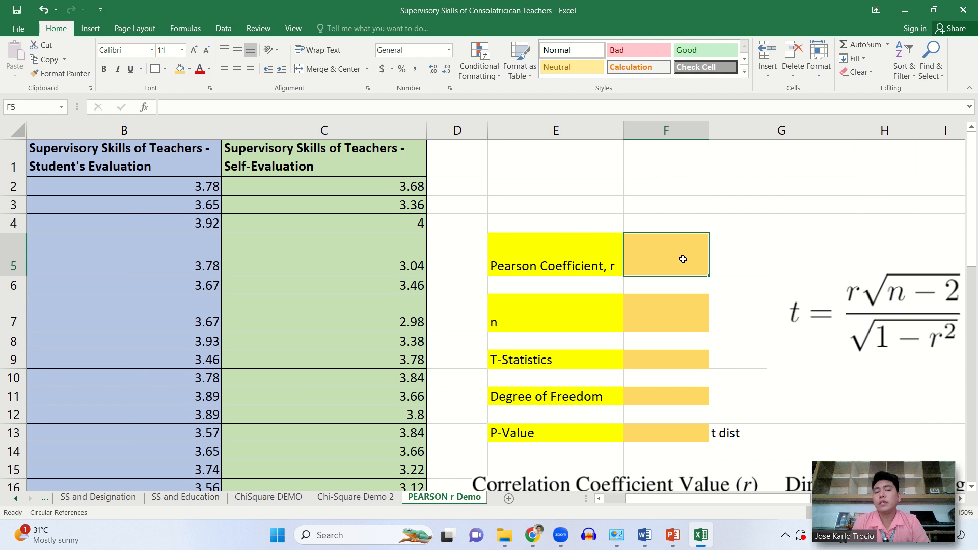
# - Begin a PEARSON formula in F5 with the students' evaluation scores B2:B31 as the first array
pyautogui.hscroll(-2, 668, 262)
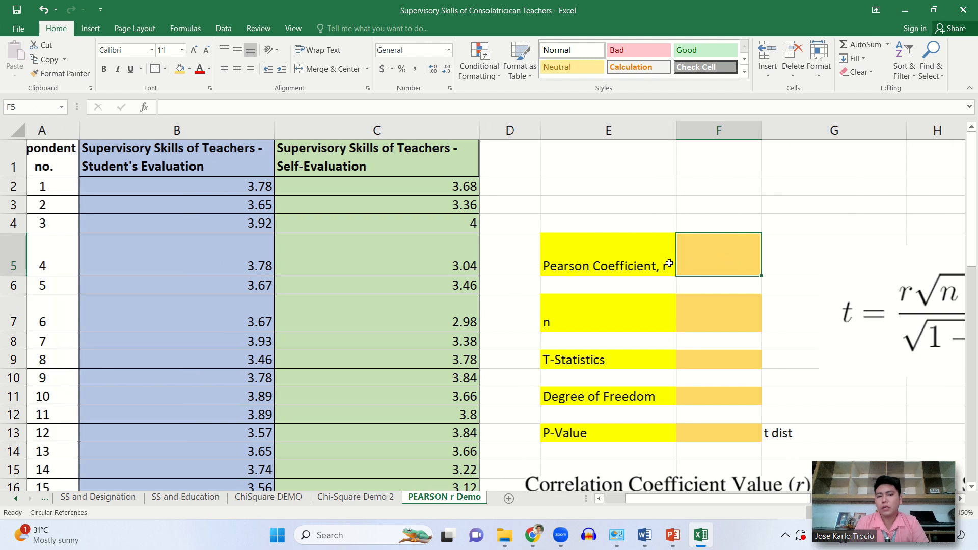
pyautogui.doubleClick(752, 268)
pyautogui.write('=')
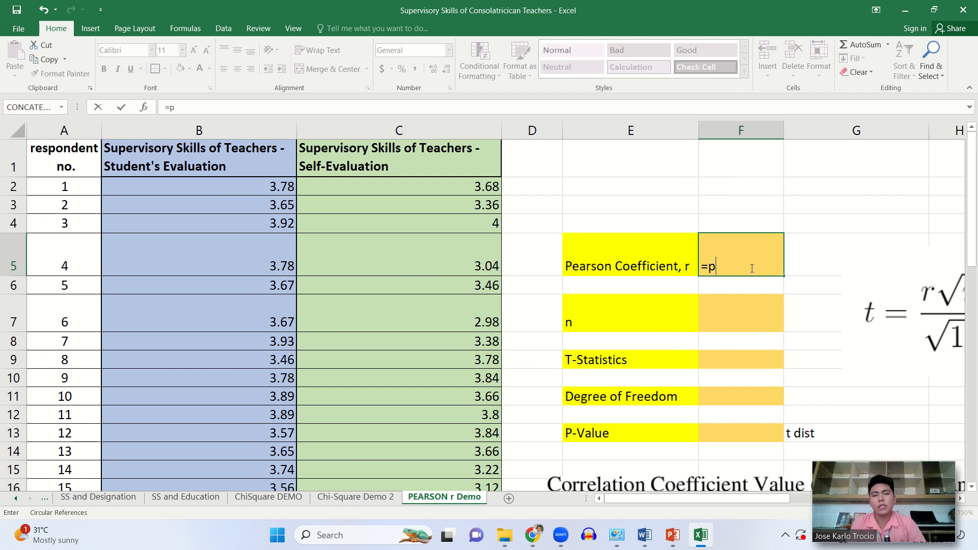
pyautogui.write('p')
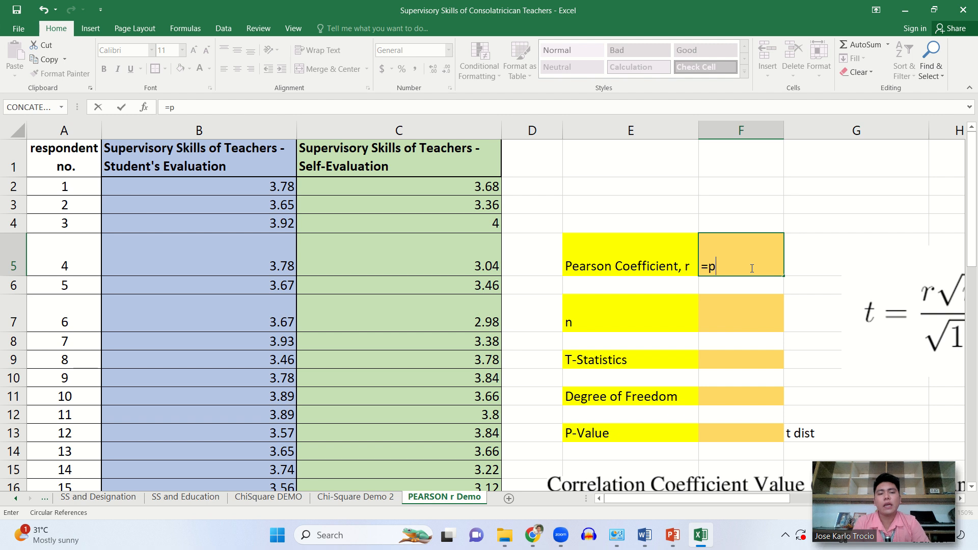
pyautogui.write('ear')
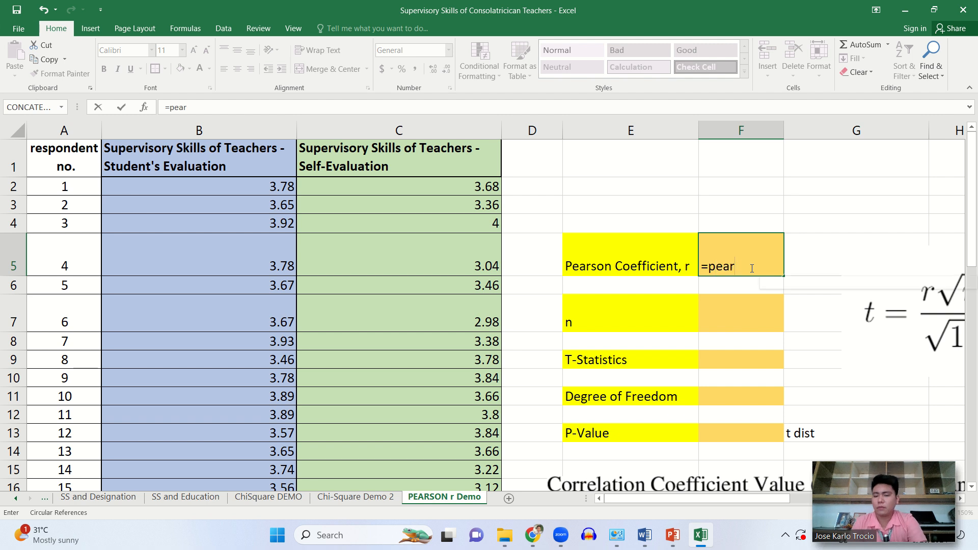
pyautogui.write('son')
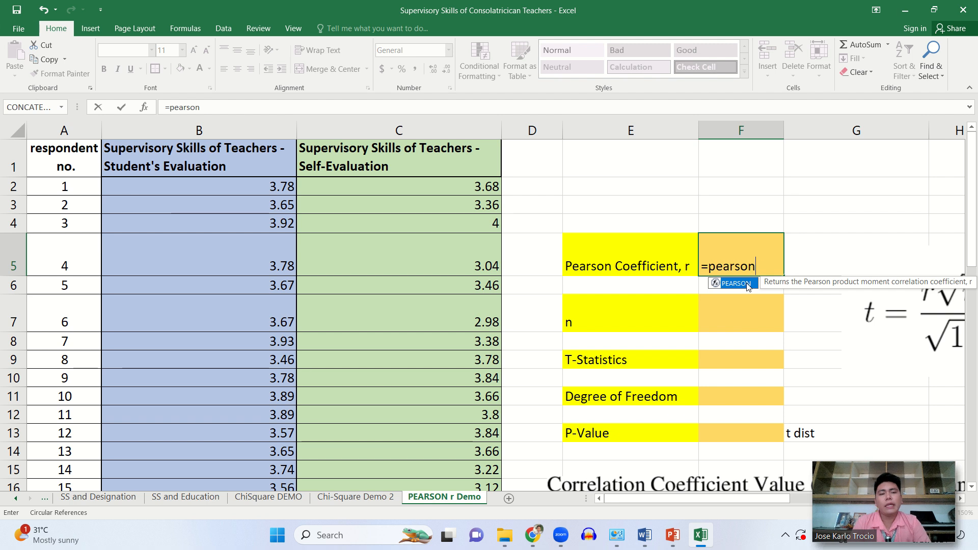
pyautogui.doubleClick(747, 283)
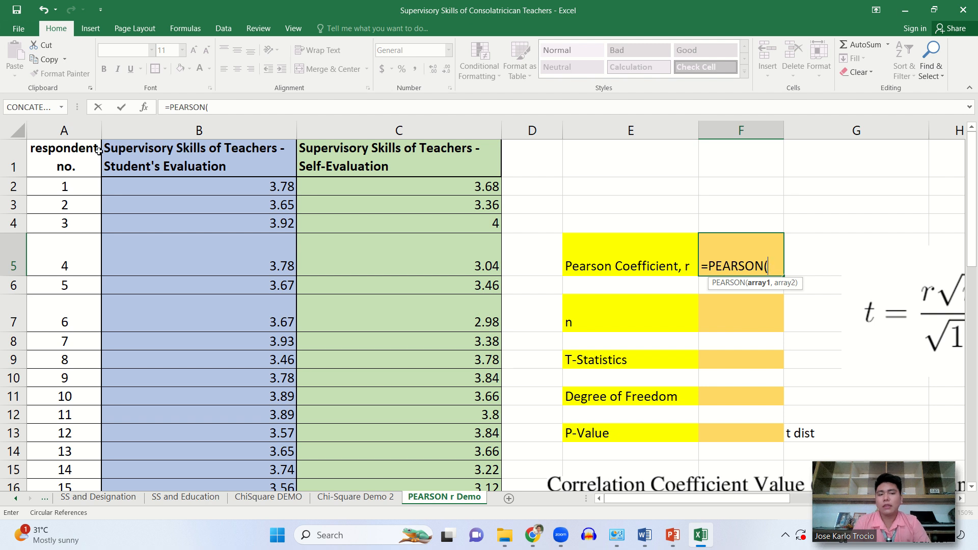
pyautogui.moveTo(196, 185); pyautogui.dragTo(224, 481)
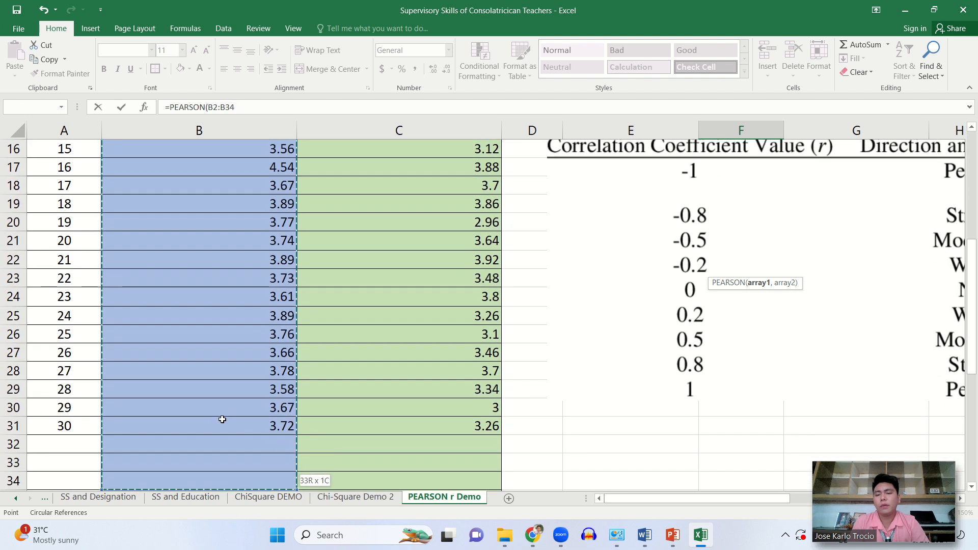
pyautogui.moveTo(222, 419); pyautogui.dragTo(221, 418)
pyautogui.write(',')
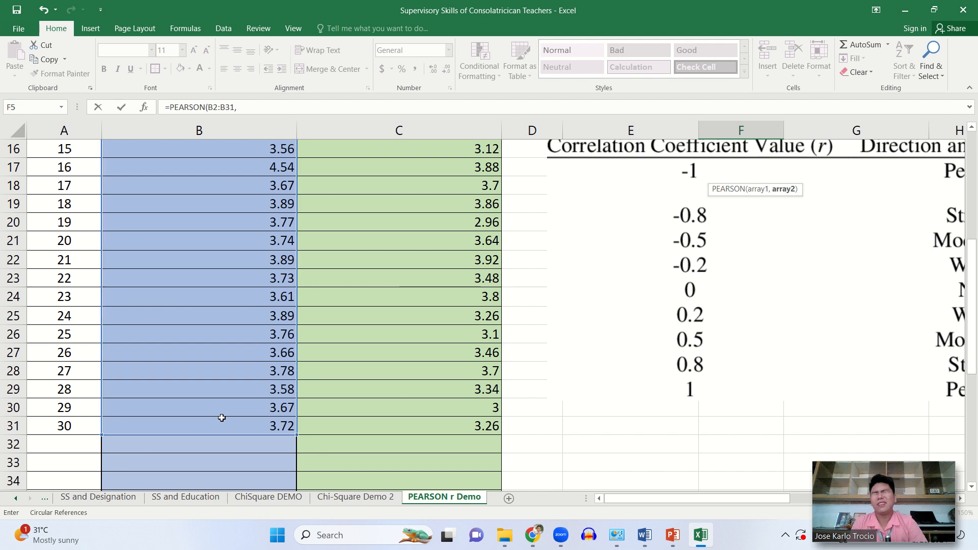
# - Complete the PEARSON formula with the self-evaluation scores C2:C31 as the second array and check the result in F5
pyautogui.scroll(5, 411, 199)
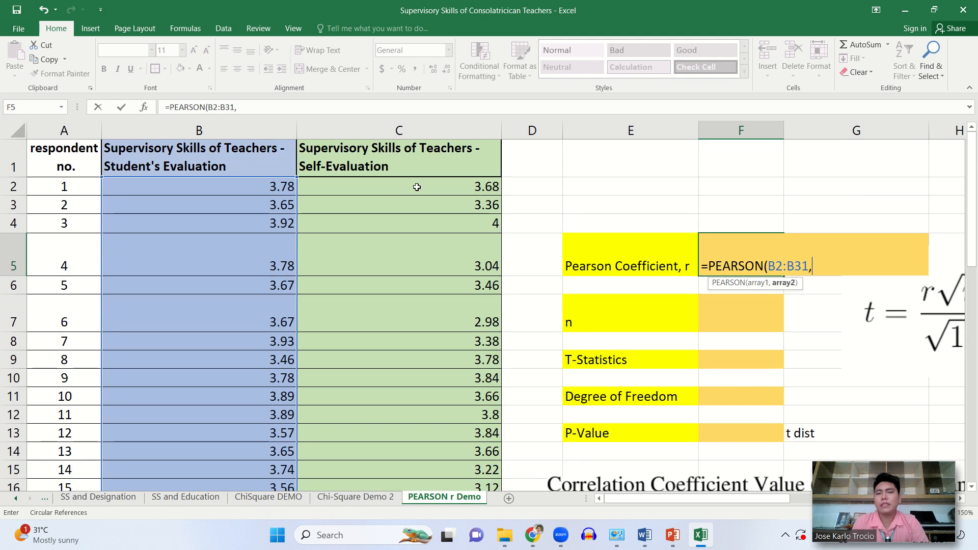
pyautogui.moveTo(417, 187); pyautogui.dragTo(409, 441)
pyautogui.press('Return')
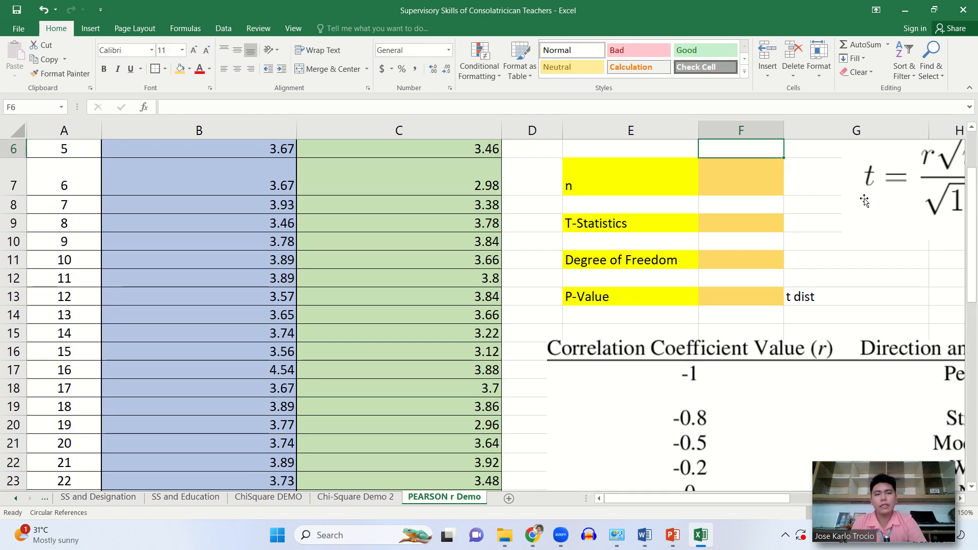
pyautogui.scroll(2, 864, 201)
pyautogui.click(737, 257)
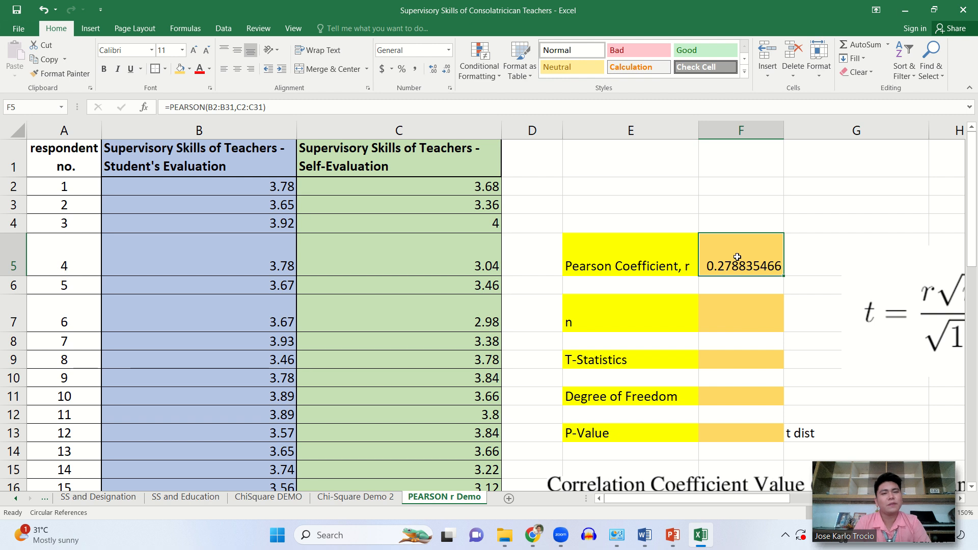
# - Recheck the PEARSON formula in F5 and enter the sample size 30 for n in F7
pyautogui.doubleClick(737, 257)
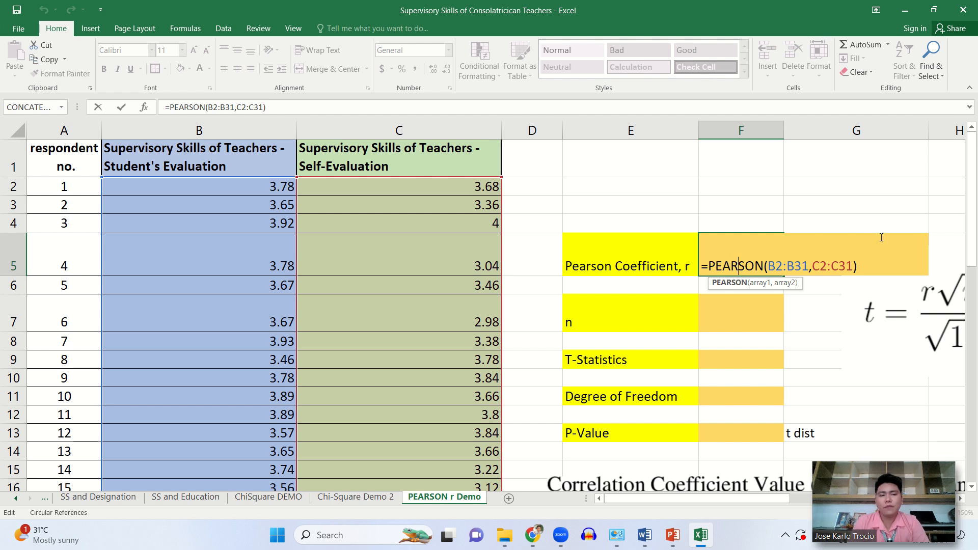
pyautogui.press('Return')
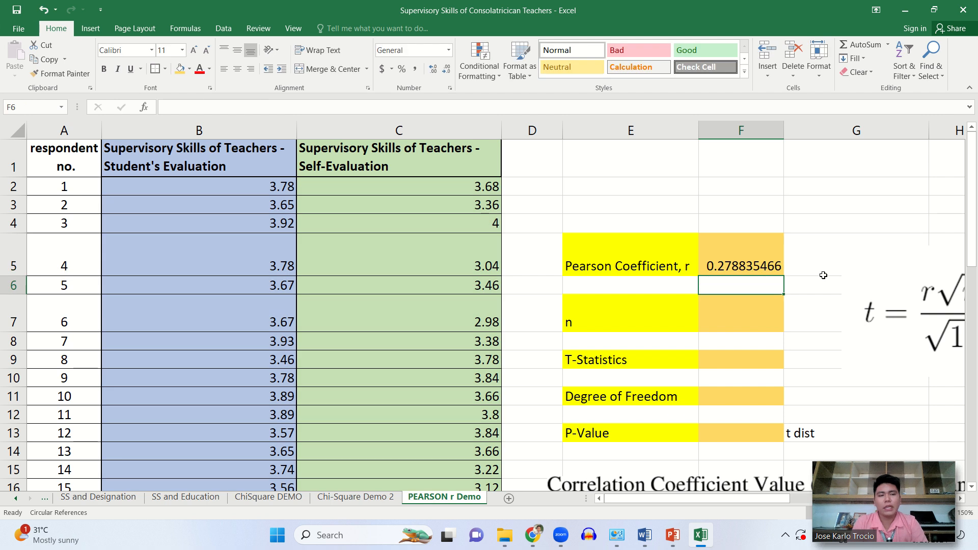
pyautogui.click(733, 319)
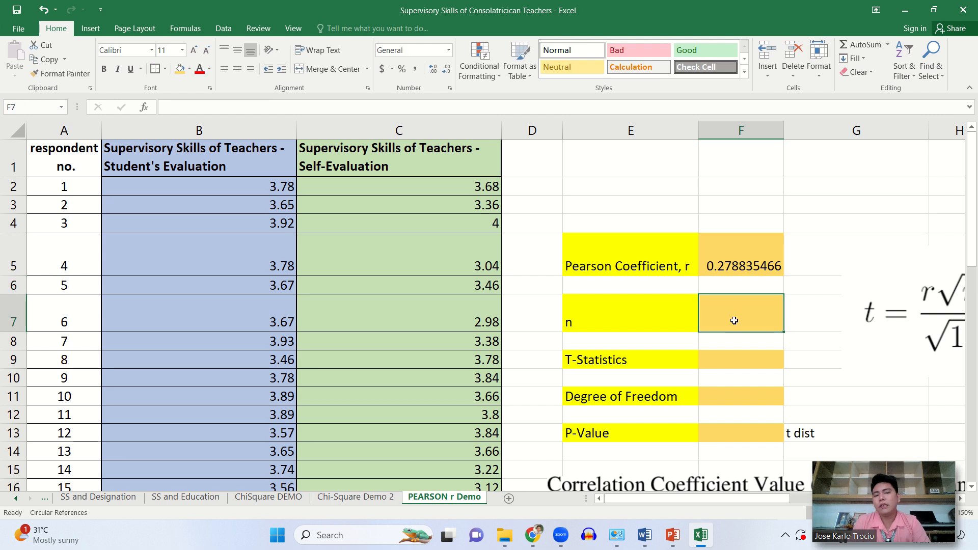
pyautogui.scroll(-6, 734, 320)
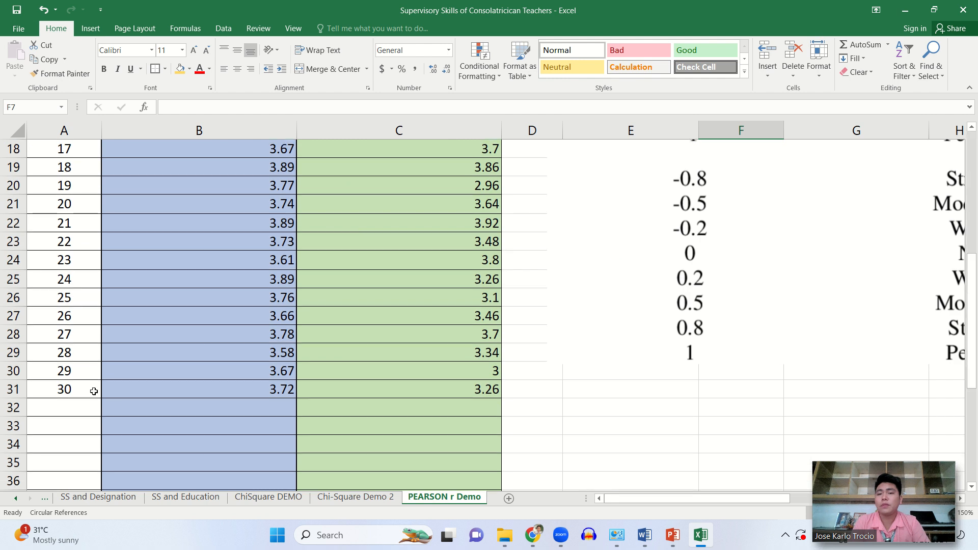
pyautogui.scroll(6, 866, 402)
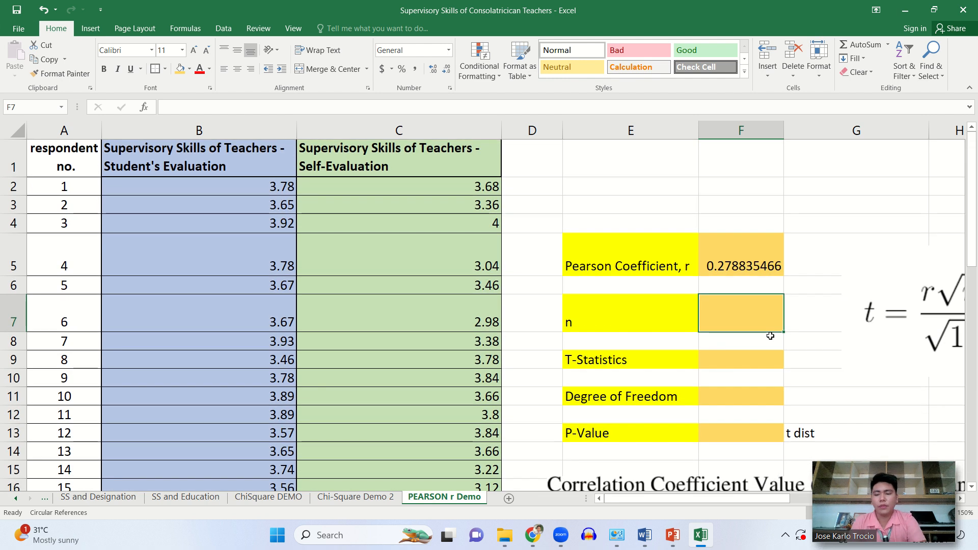
pyautogui.write('30')
pyautogui.press('Return')
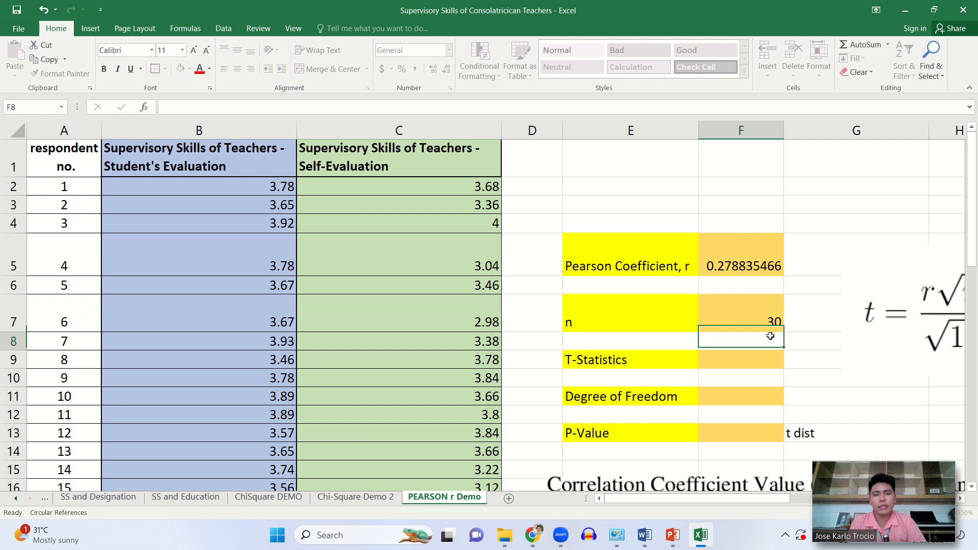
# - Calculate the Degree of Freedom in F11 as n minus 1 with the formula =F7-1
pyautogui.click(759, 364)
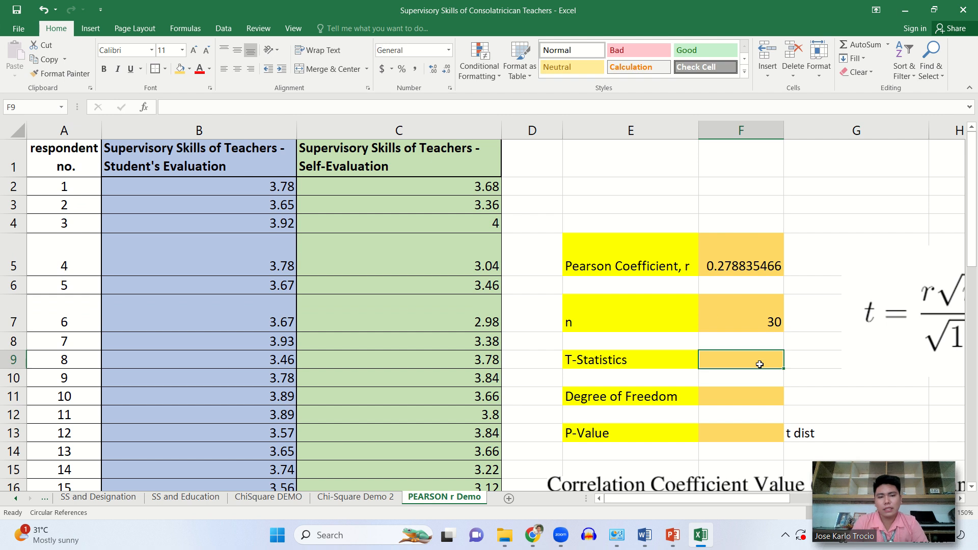
pyautogui.hscroll(1, 759, 364)
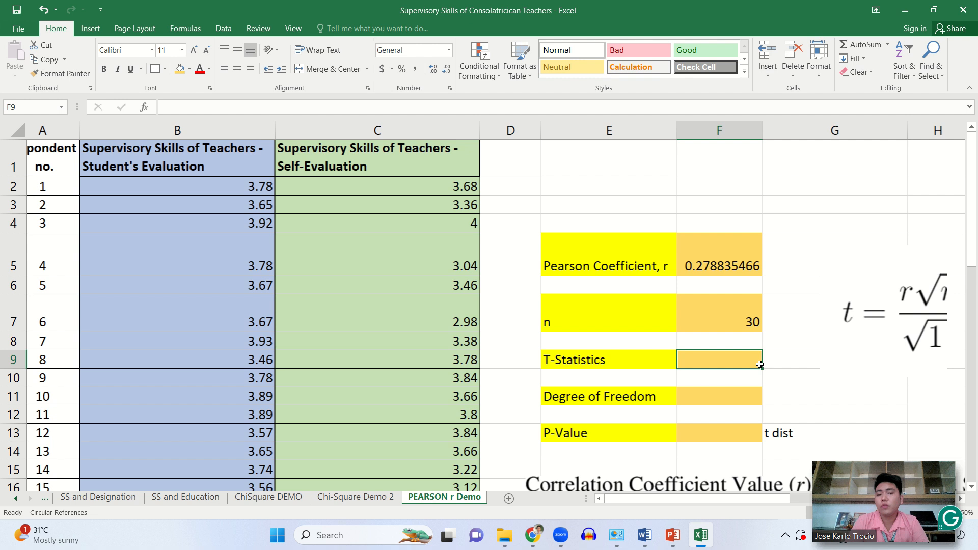
pyautogui.hscroll(-1, 759, 364)
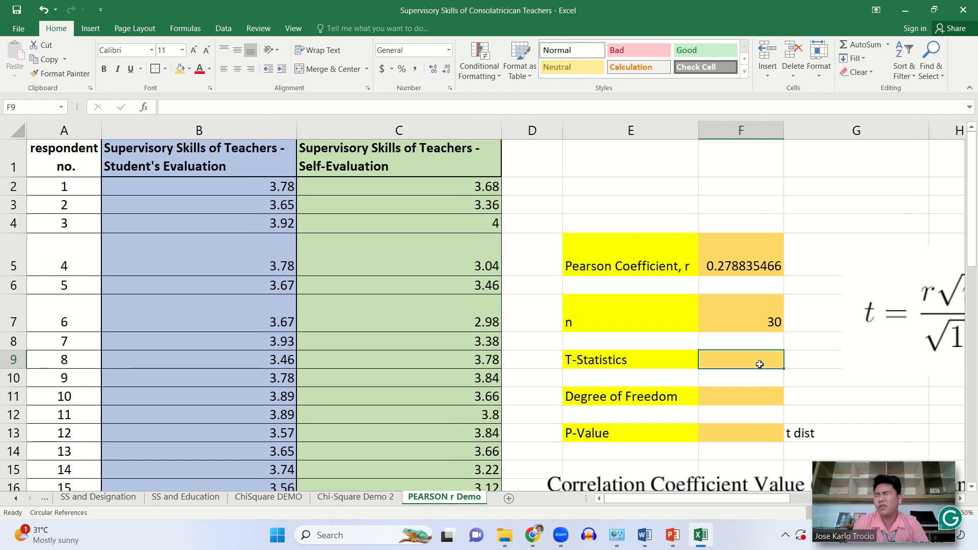
pyautogui.click(750, 402)
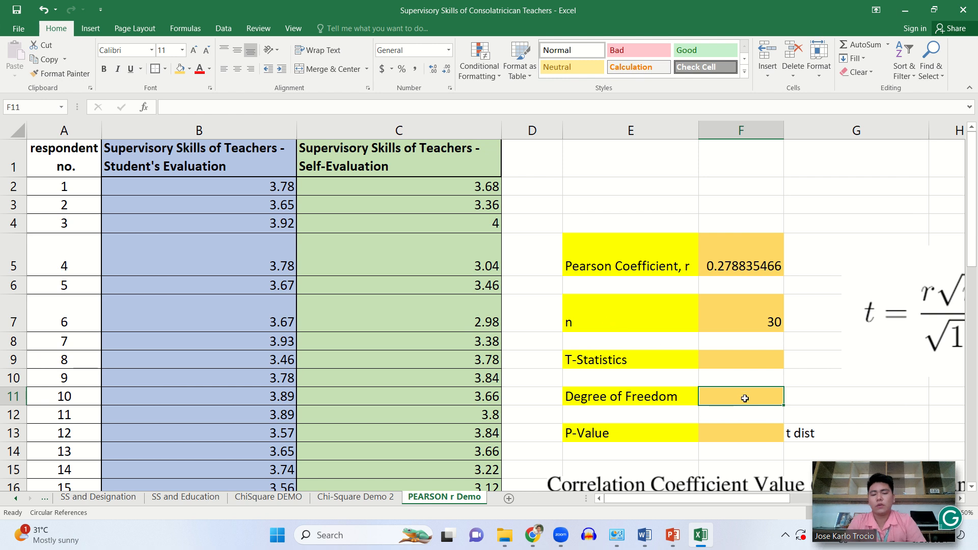
pyautogui.write('3')
pyautogui.press('BackSpace')
pyautogui.write('=')
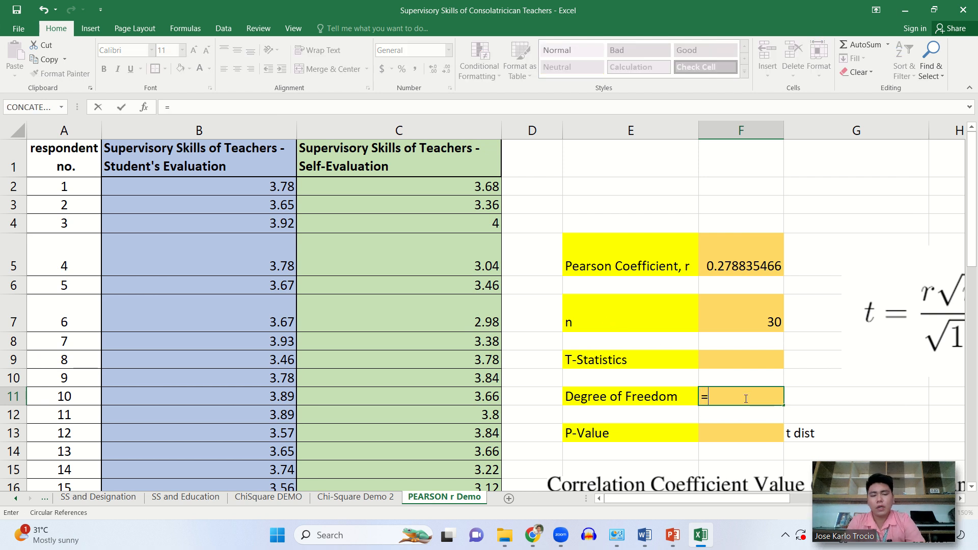
pyautogui.click(754, 312)
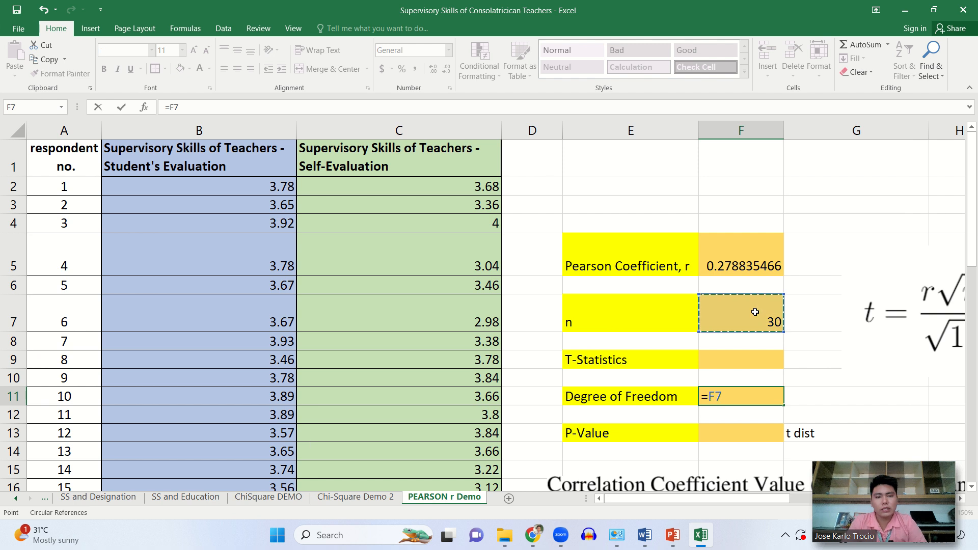
pyautogui.write('-1')
pyautogui.press('Return')
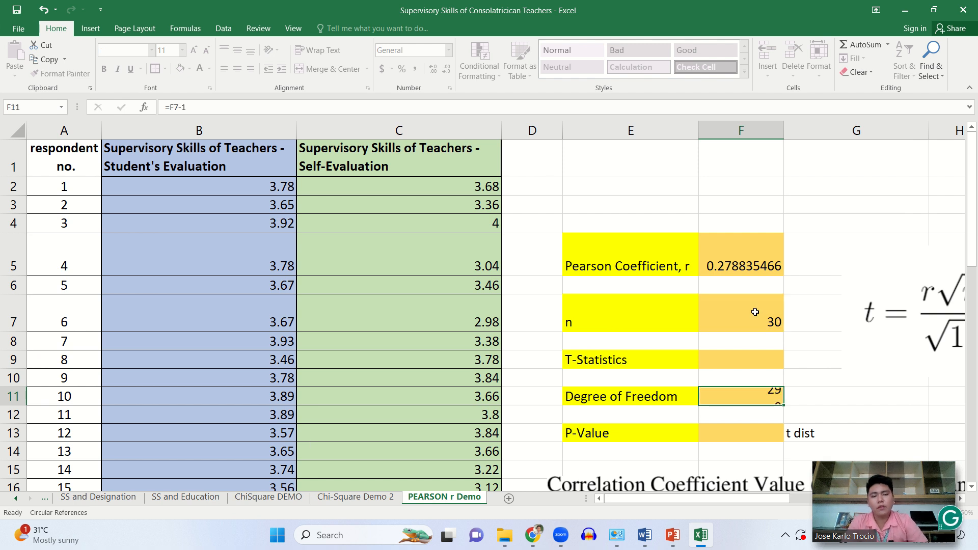
pyautogui.click(736, 396)
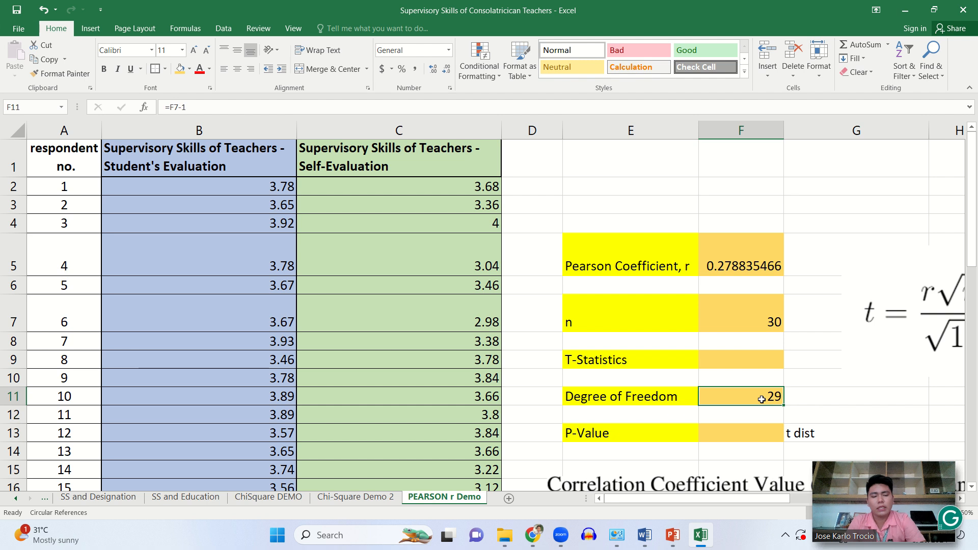
pyautogui.click(738, 367)
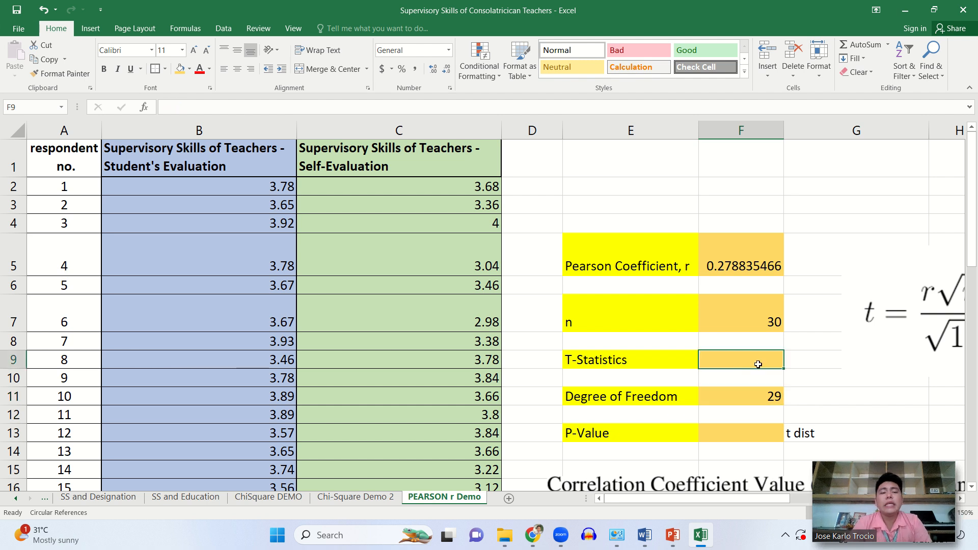
pyautogui.hscroll(6, 758, 364)
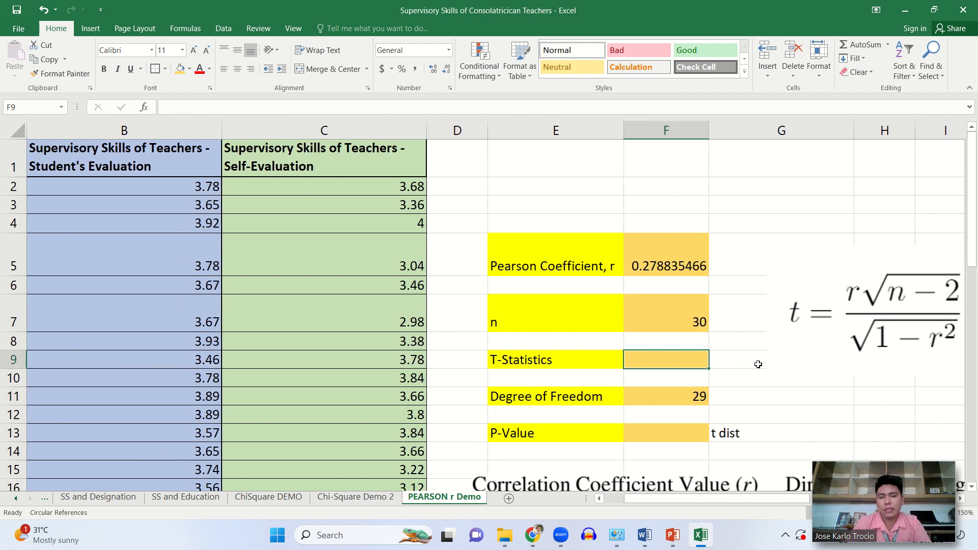
pyautogui.hscroll(-2, 758, 364)
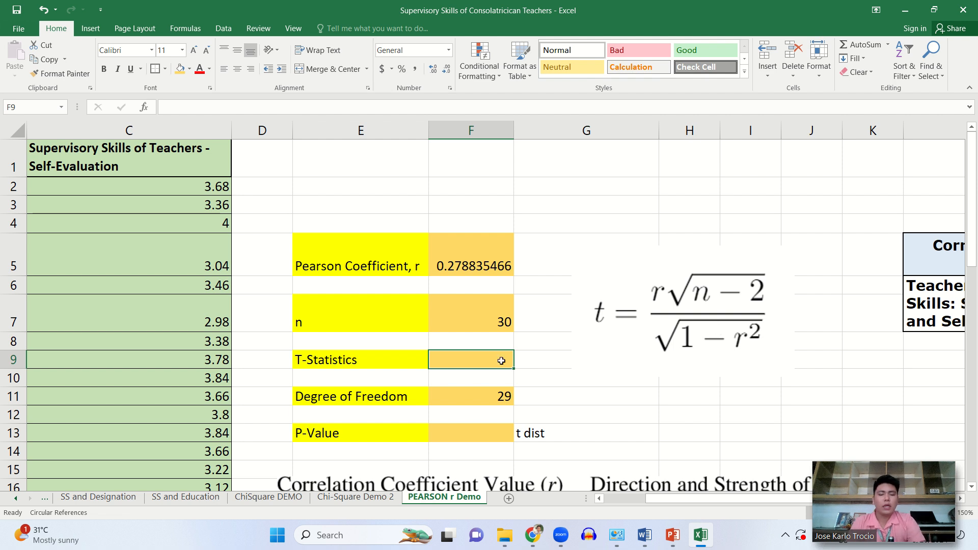
pyautogui.write('=')
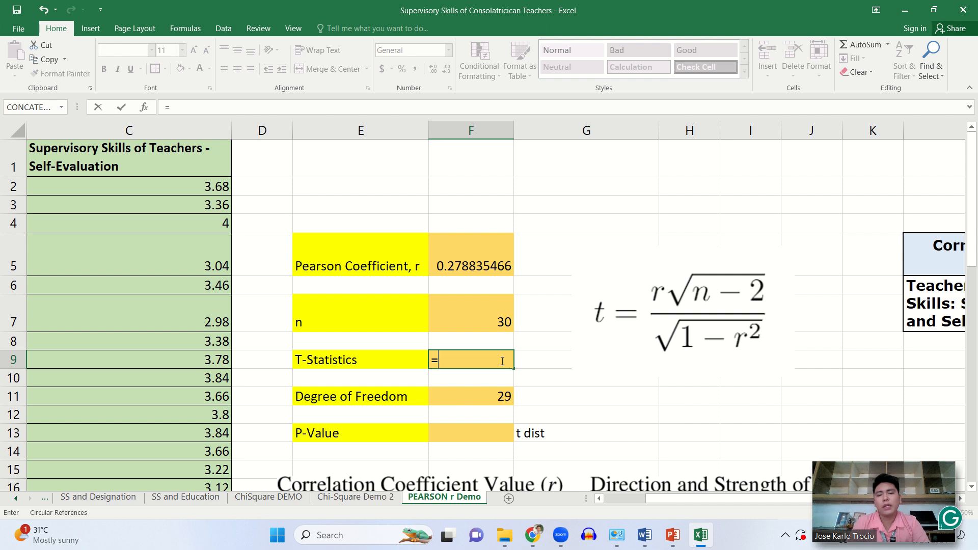
pyautogui.press('BackSpace')
pyautogui.press('Return')
# - Begin the T-Statistics formula in F9 with the Pearson coefficient multiplied by a square root, as =(F5*SQRT(
pyautogui.keyDown('ctrl'); pyautogui.scroll(3, 501, 360); pyautogui.keyUp('ctrl')
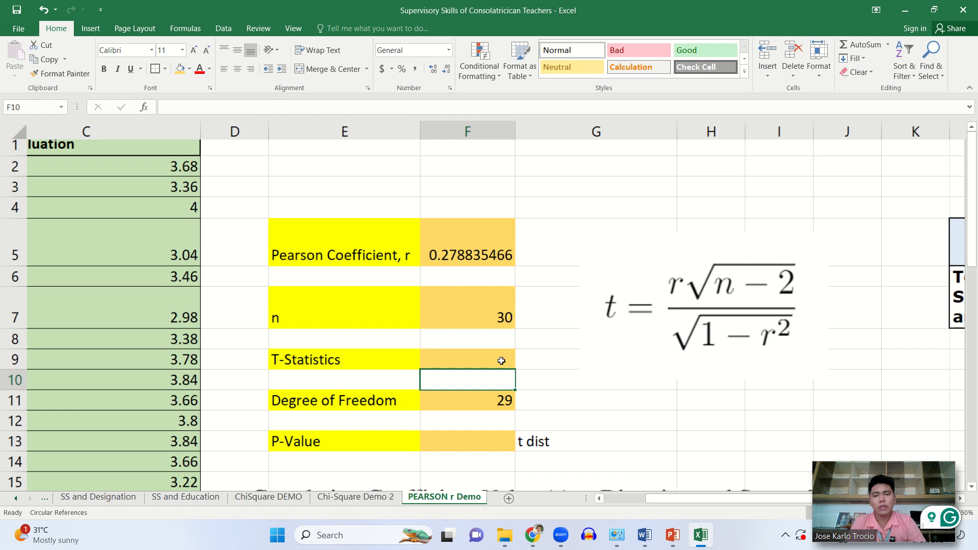
pyautogui.scroll(-1, 501, 361)
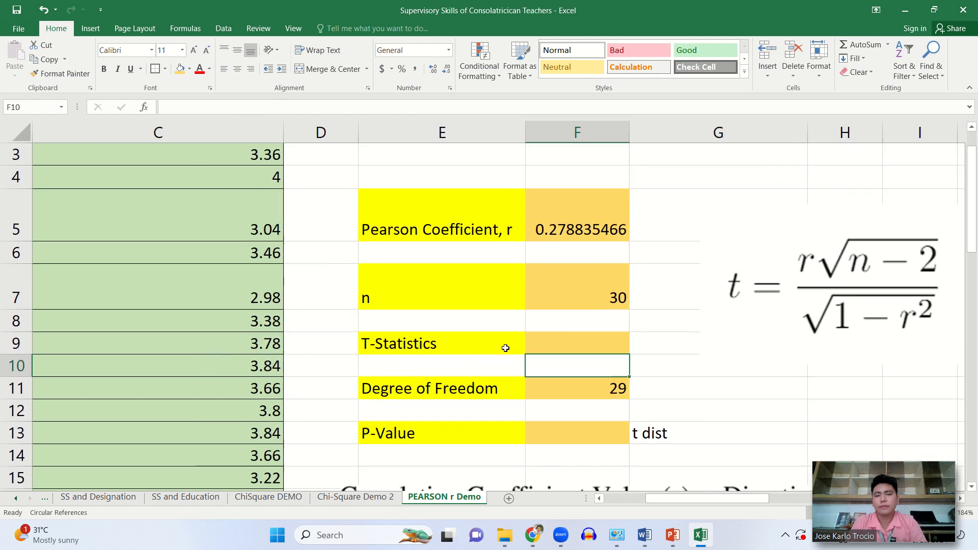
pyautogui.click(564, 347)
pyautogui.write('=')
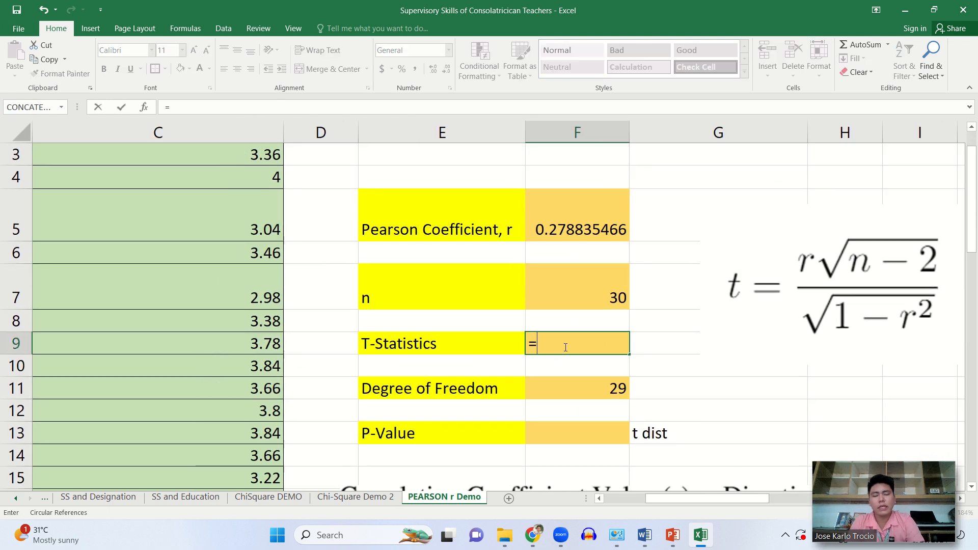
pyautogui.write('(')
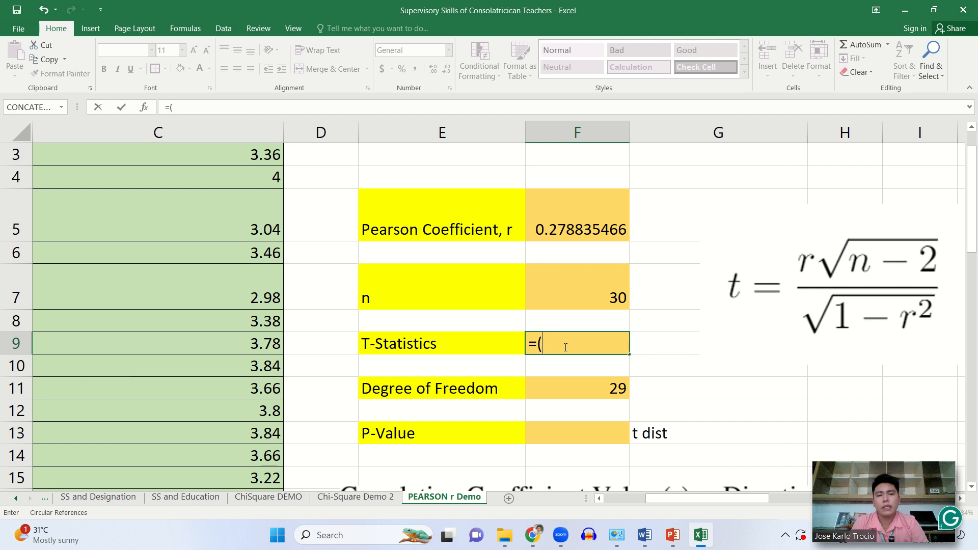
pyautogui.click(568, 228)
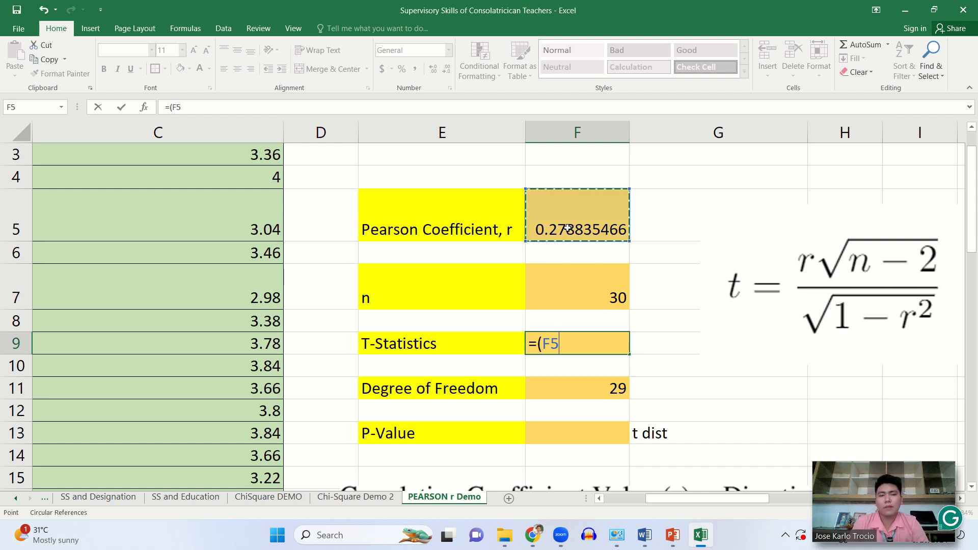
pyautogui.write('*')
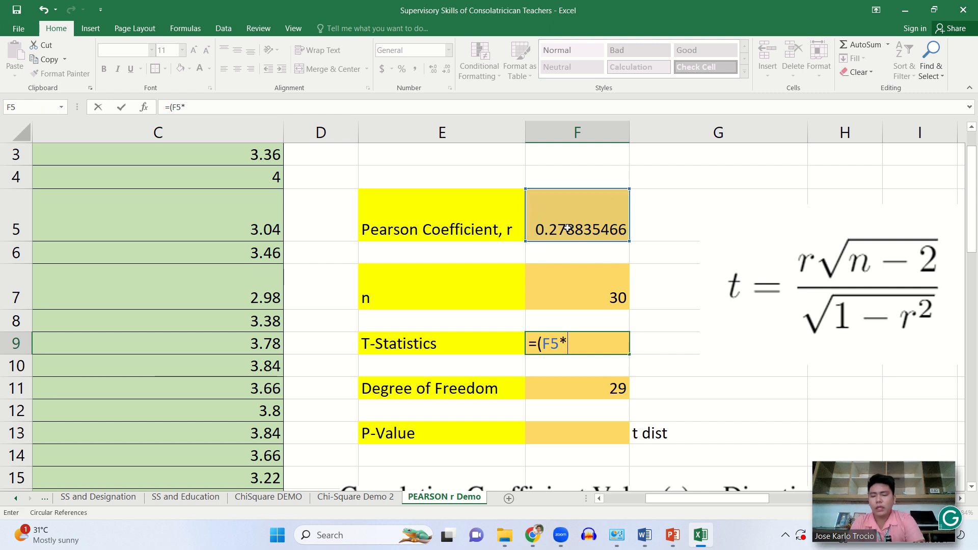
pyautogui.write('SQR')
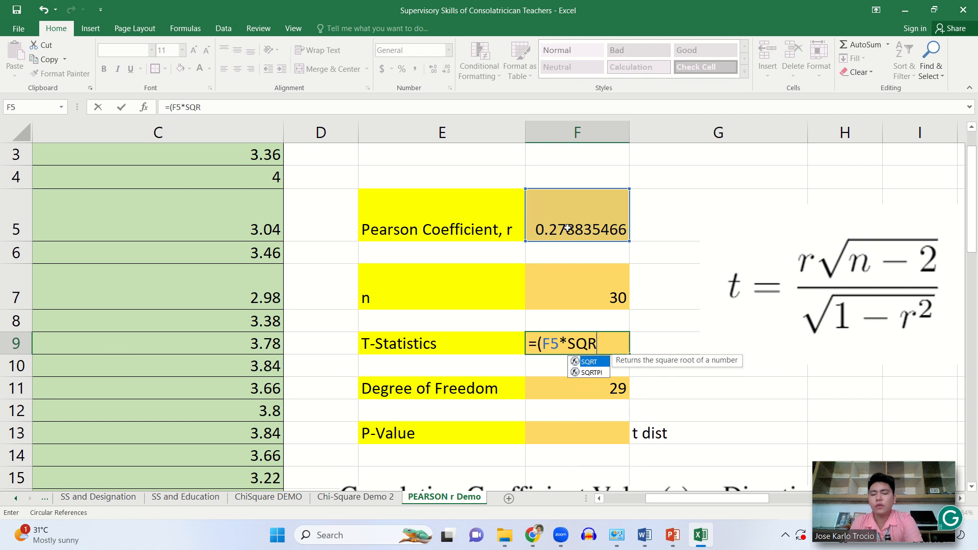
pyautogui.write('T')
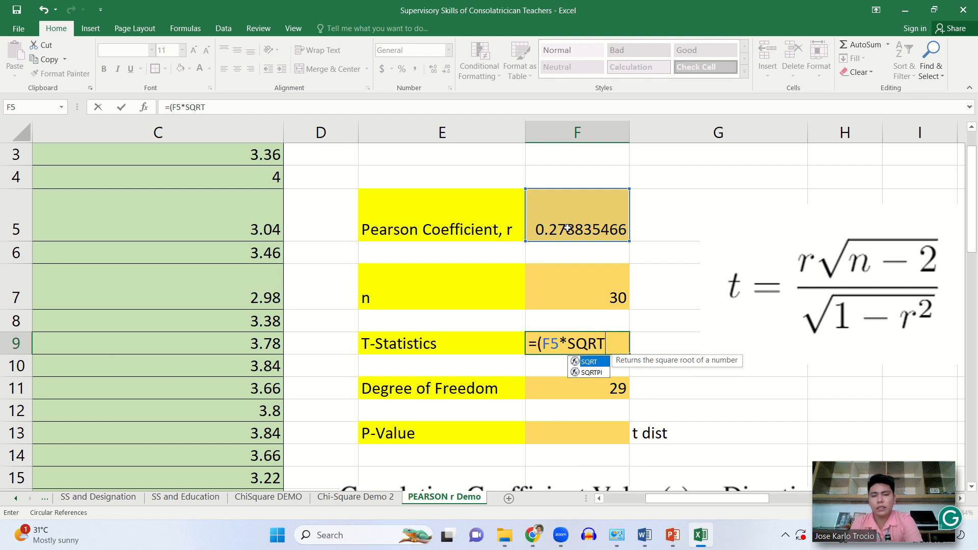
pyautogui.doubleClick(589, 362)
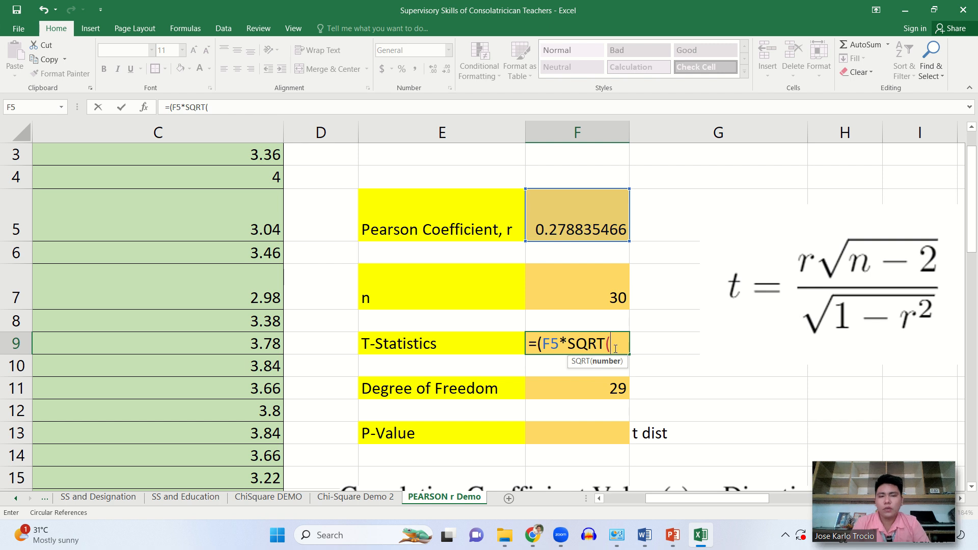
# - Complete the numerator of the T-Statistics formula in F9 as (F5*(SQRT(F7-2))), wrapping the square root of n minus 2 in its own parentheses
pyautogui.click(569, 345)
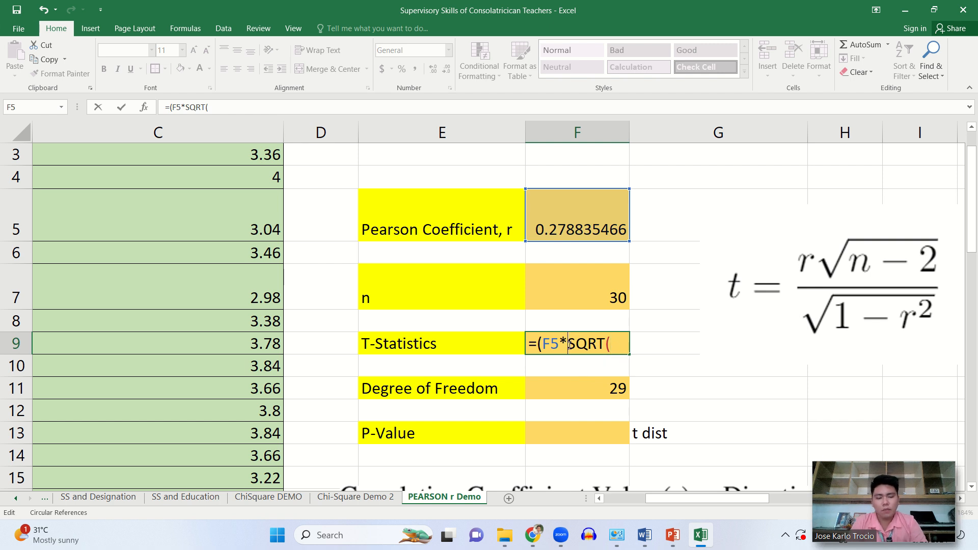
pyautogui.write('(')
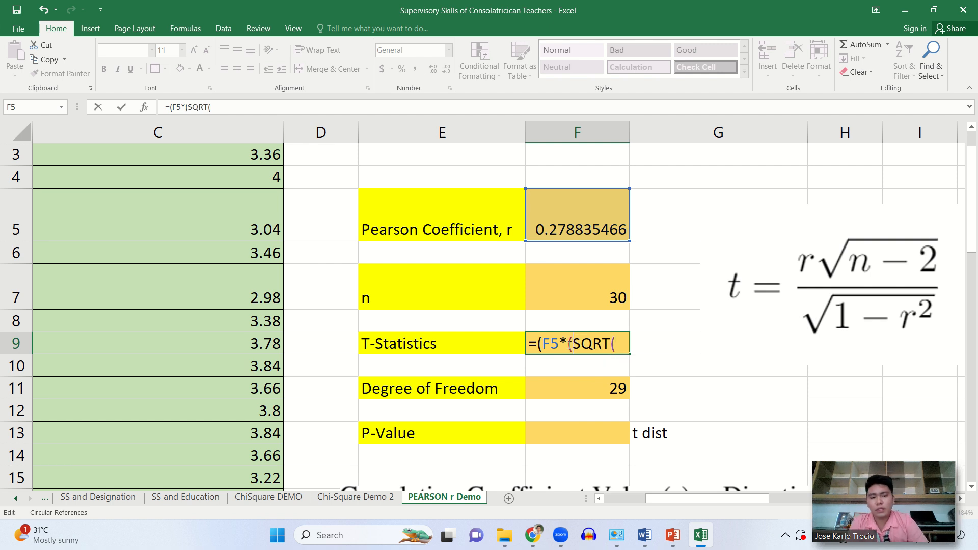
pyautogui.click(619, 346)
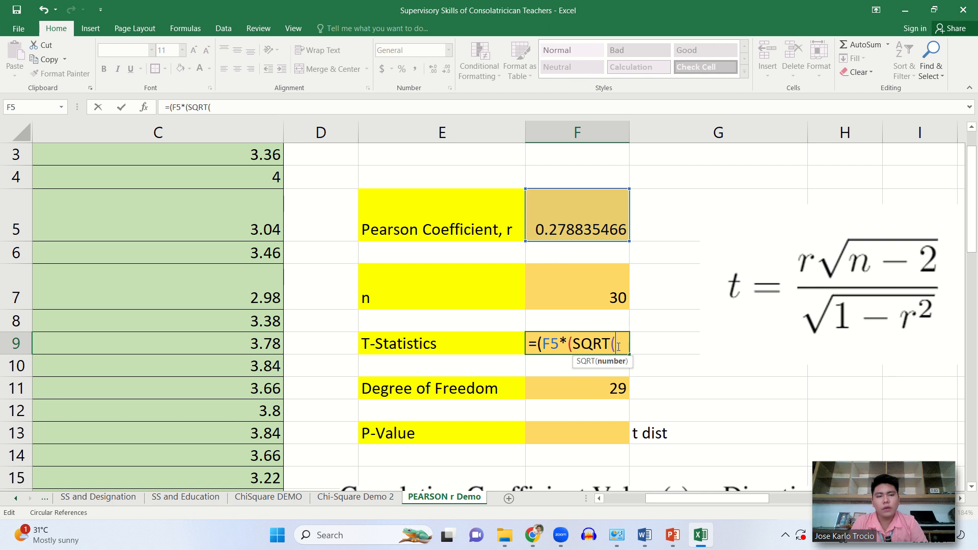
pyautogui.click(602, 291)
pyautogui.write('-')
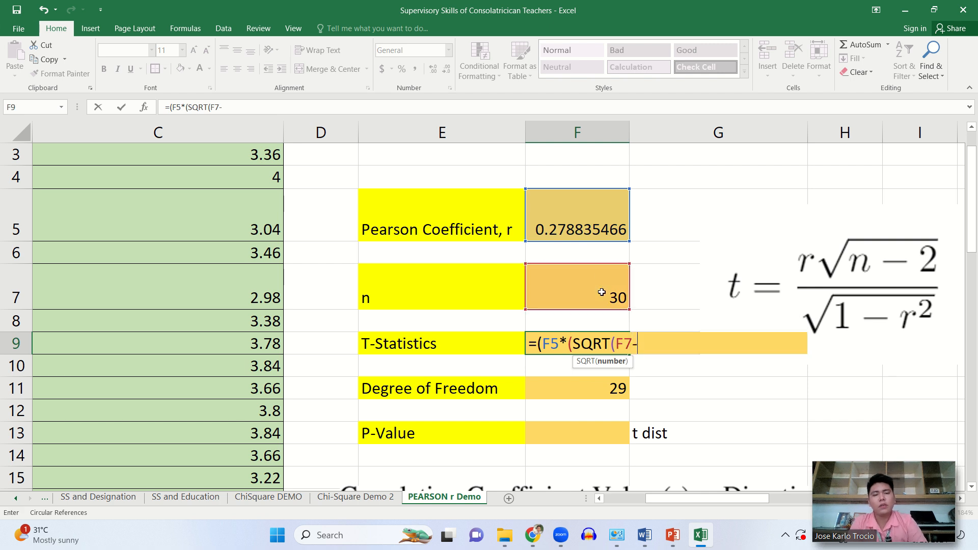
pyautogui.write('2')
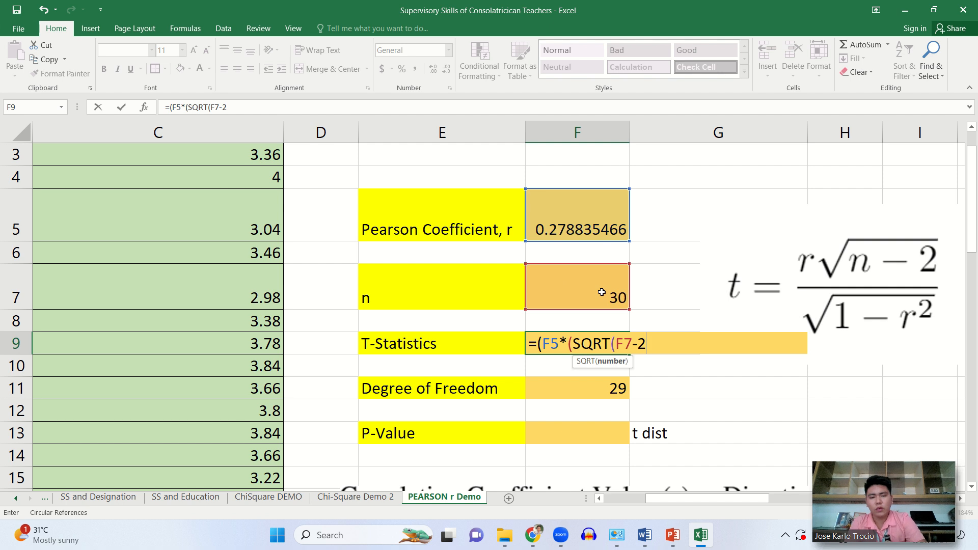
pyautogui.write('))')
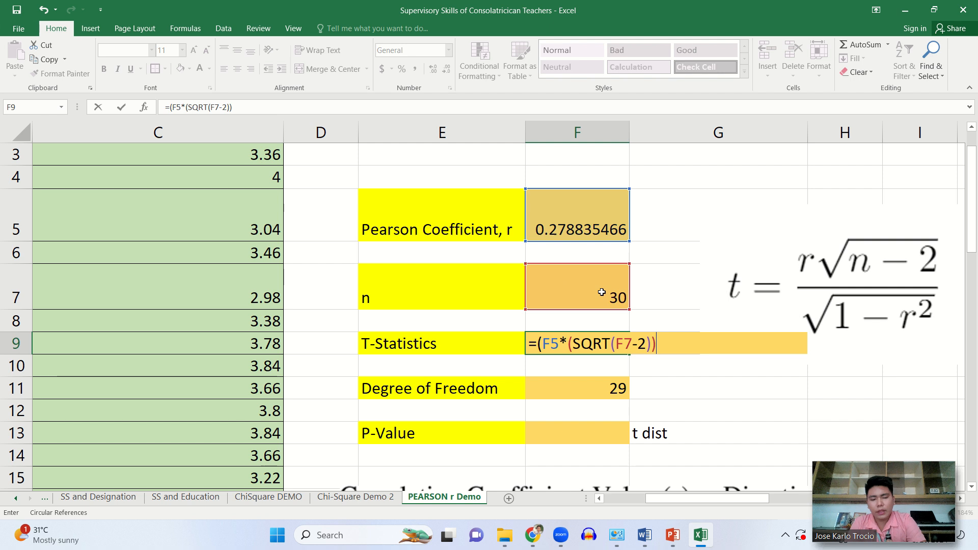
pyautogui.write(')')
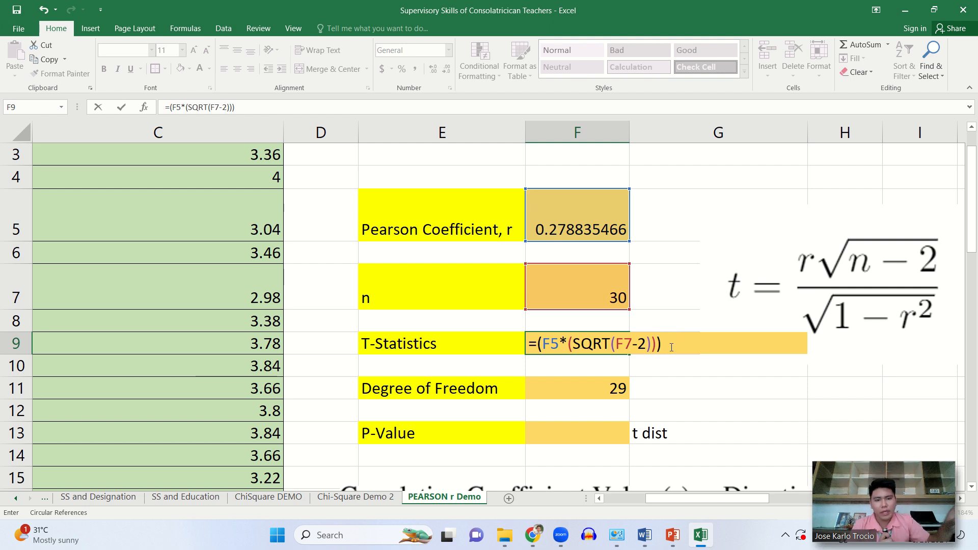
pyautogui.write('/')
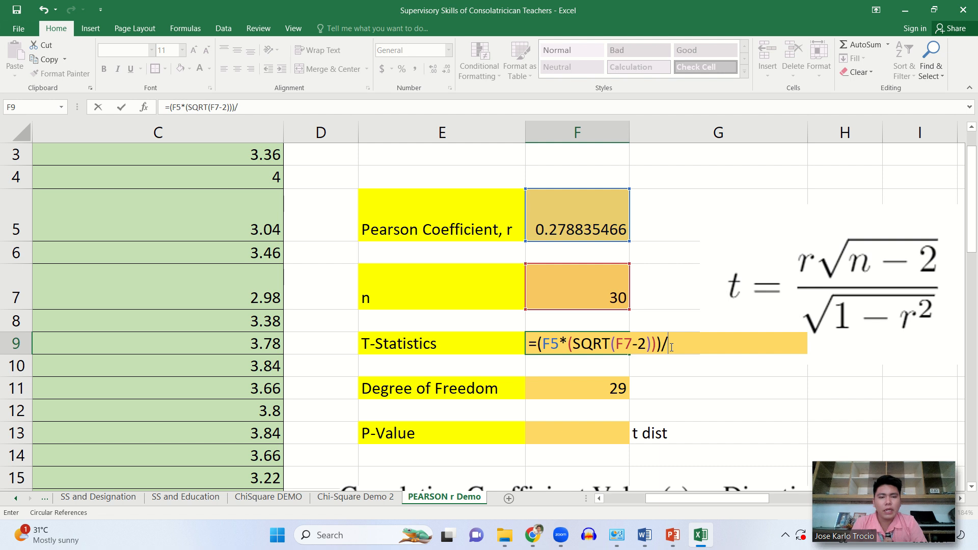
pyautogui.write('(')
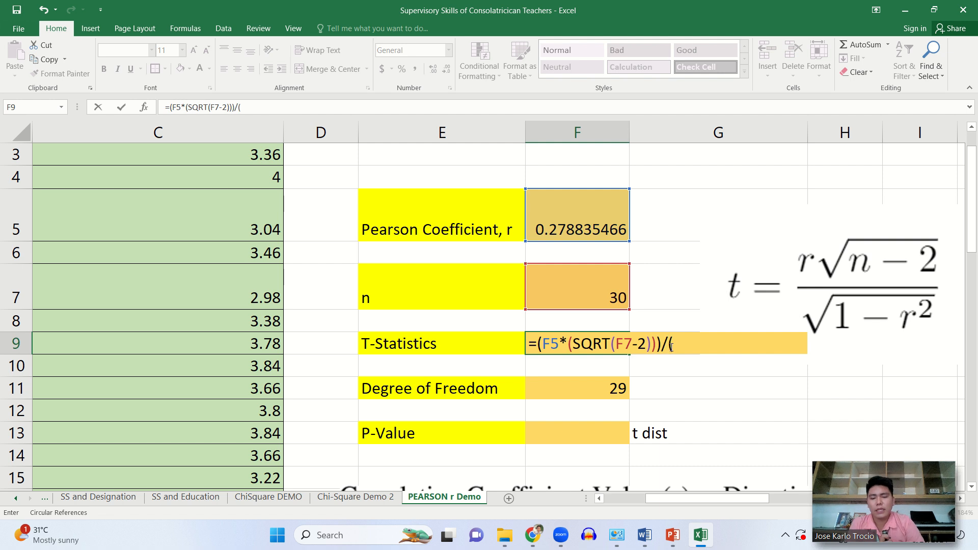
pyautogui.write('sqrt')
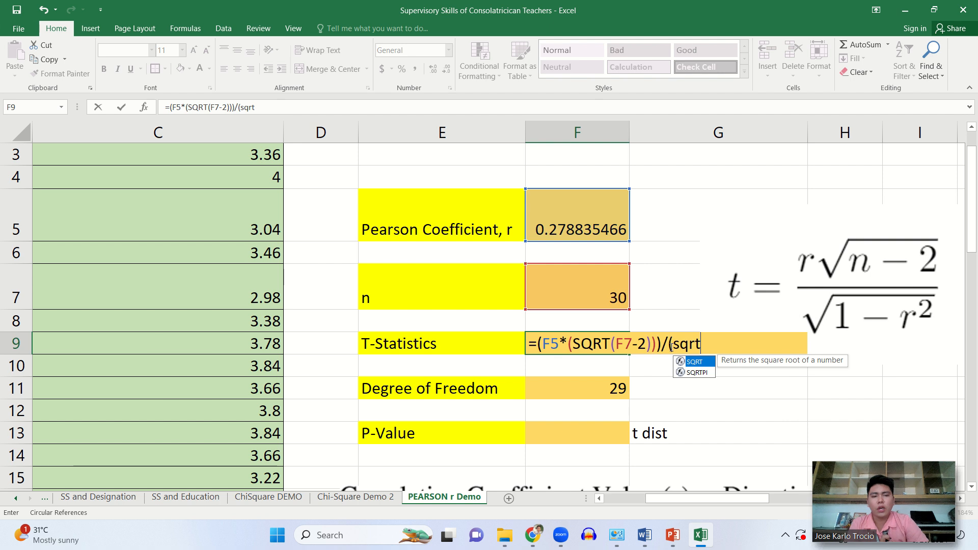
# - Divide the numerator by a square root that begins with 1 minus, extending the F9 formula with /(SQRT(1-
pyautogui.doubleClick(705, 364)
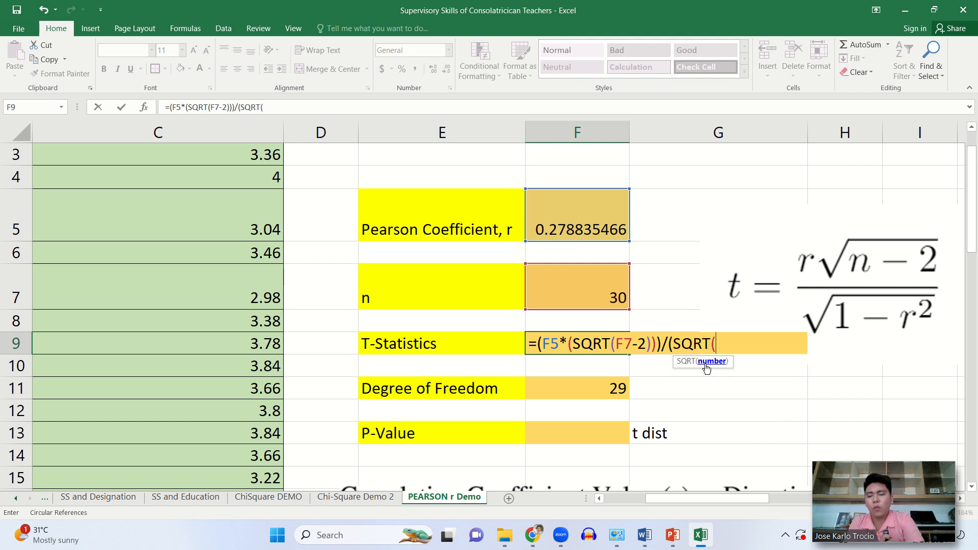
pyautogui.write('1')
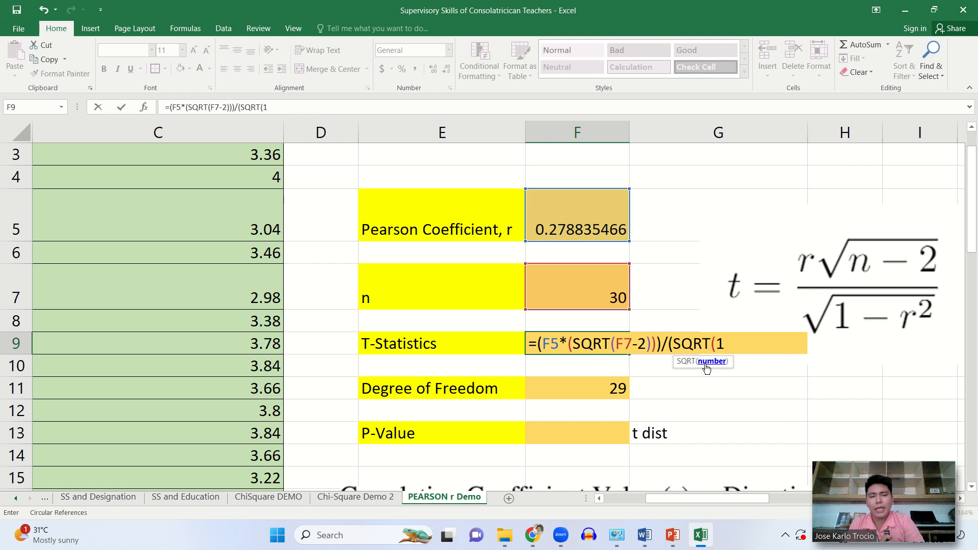
pyautogui.write('-')
# - Finish the denominator in F9 with the squared Pearson coefficient as E9(F5^2))) and enter the formula
pyautogui.press('Left')
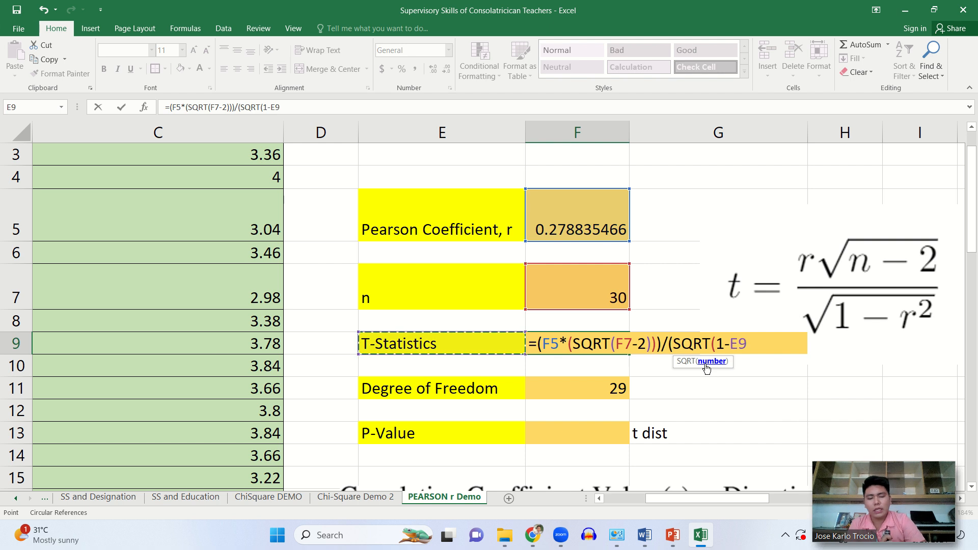
pyautogui.write('(')
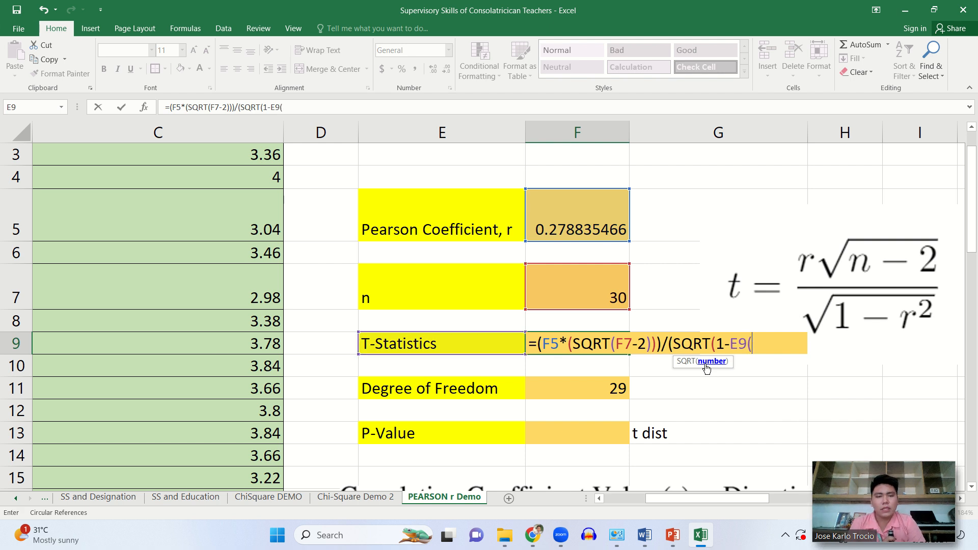
pyautogui.click(597, 226)
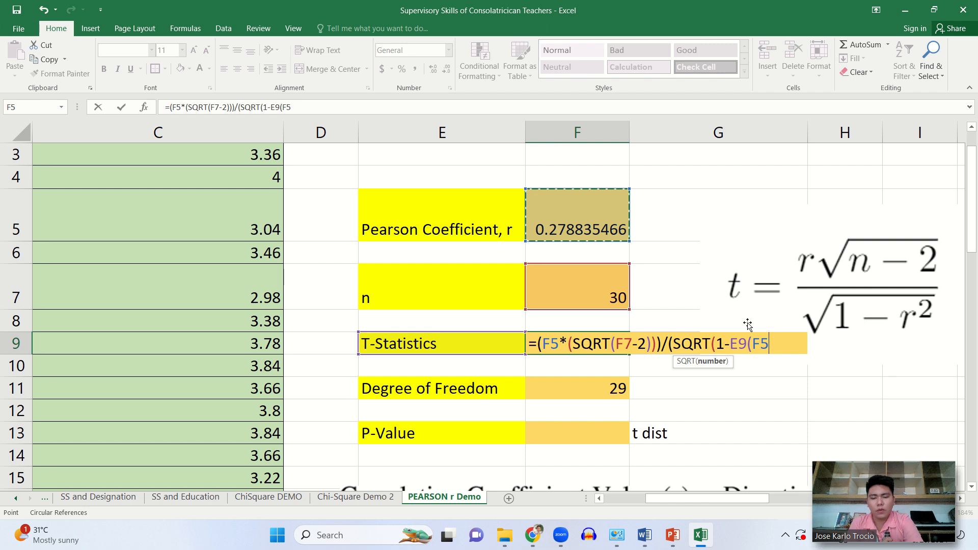
pyautogui.write('^')
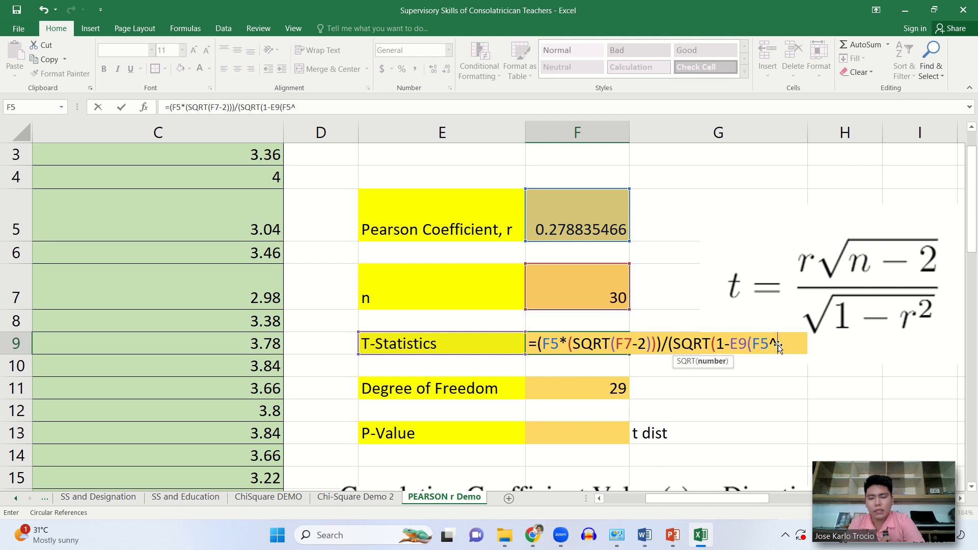
pyautogui.write('2')
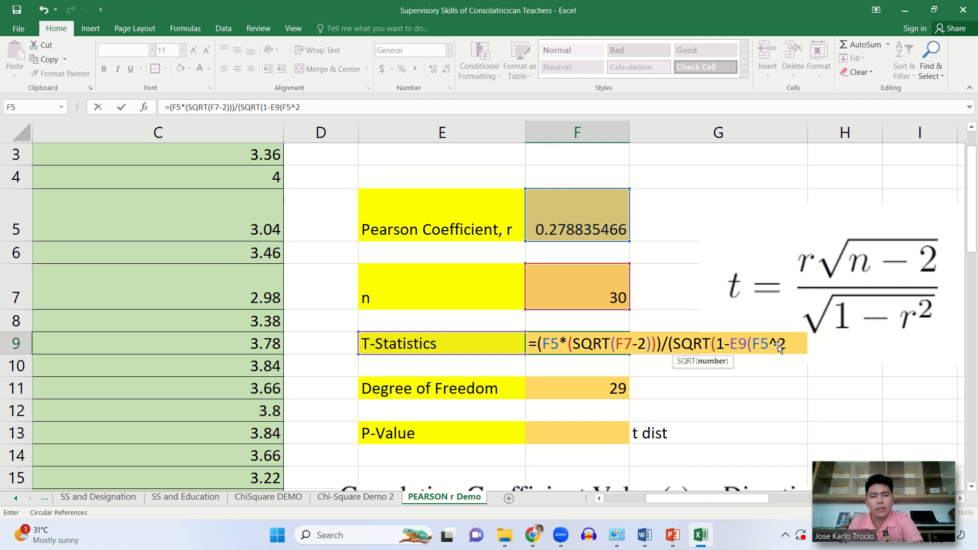
pyautogui.write(')')
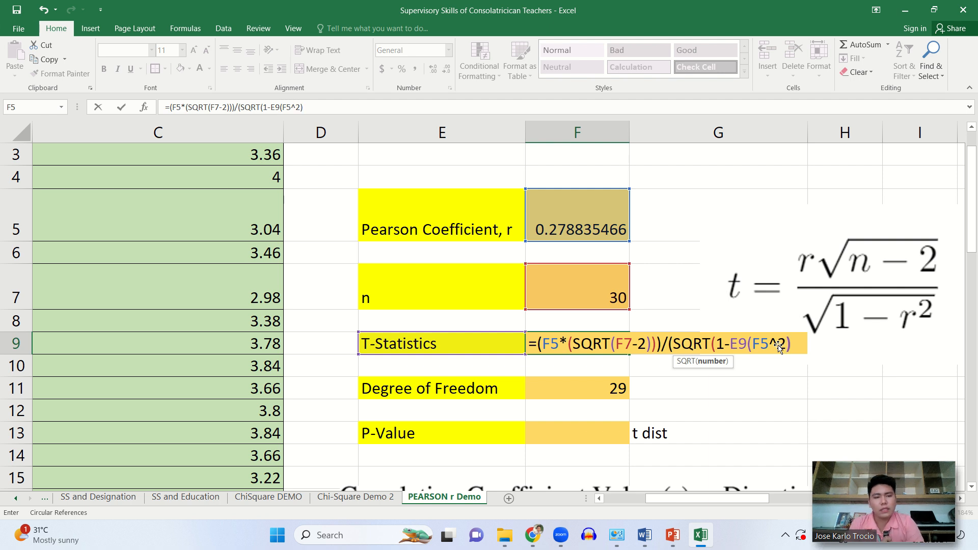
pyautogui.write(')')
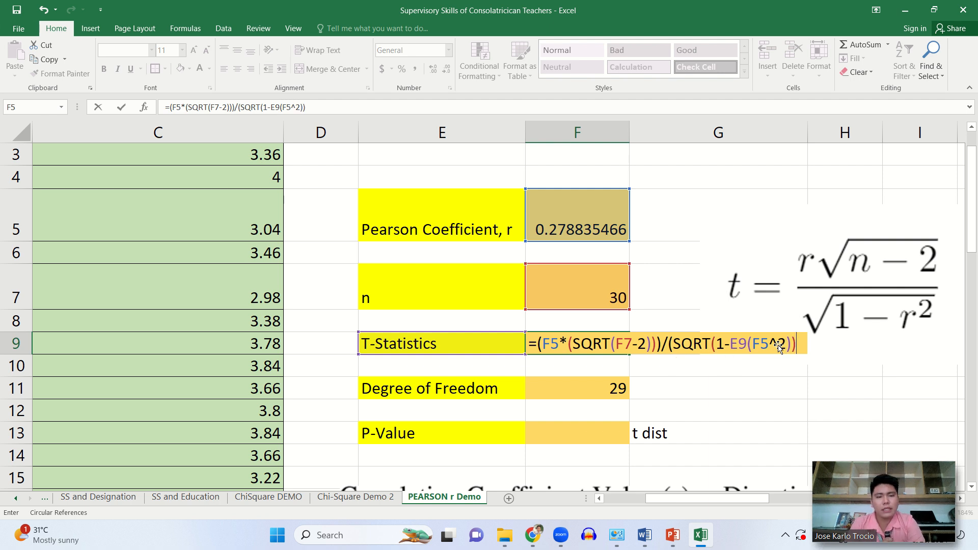
pyautogui.write(')')
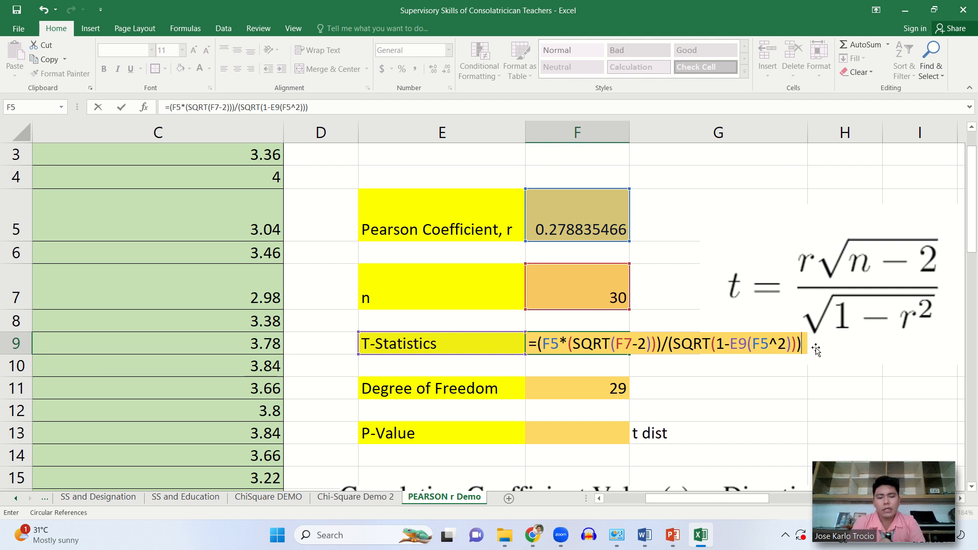
pyautogui.press('Return')
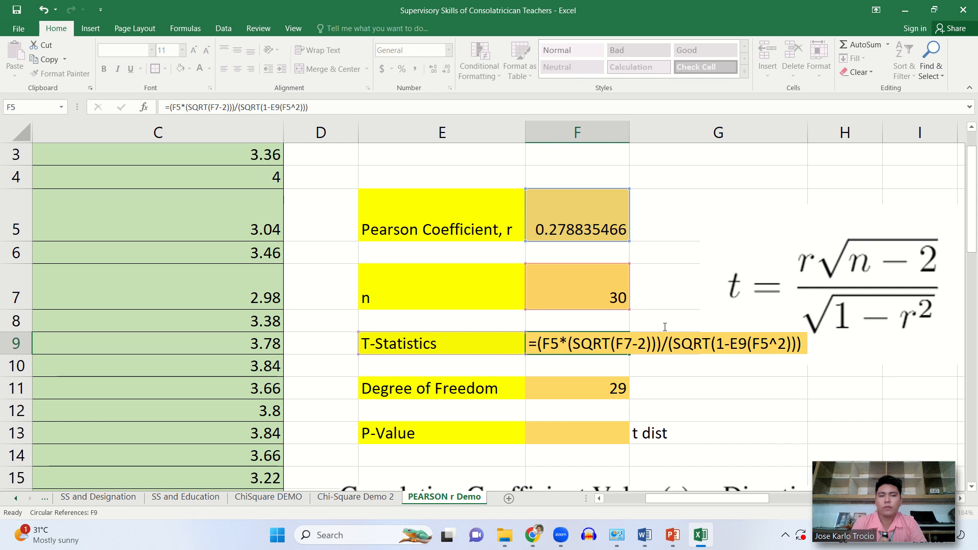
pyautogui.press('Return')
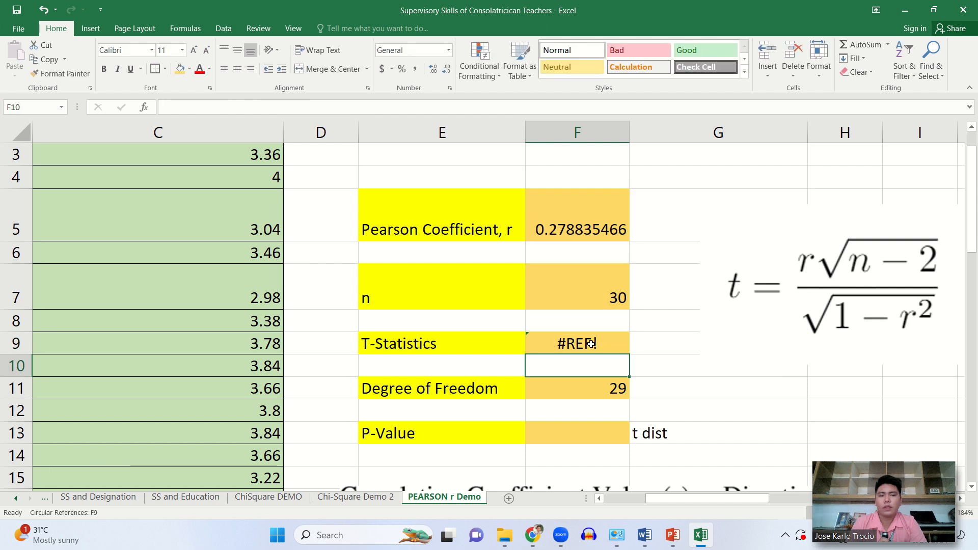
# - Try to correct the F9 formula by moving its E9 reference to F5 and re-entering it
pyautogui.doubleClick(590, 343)
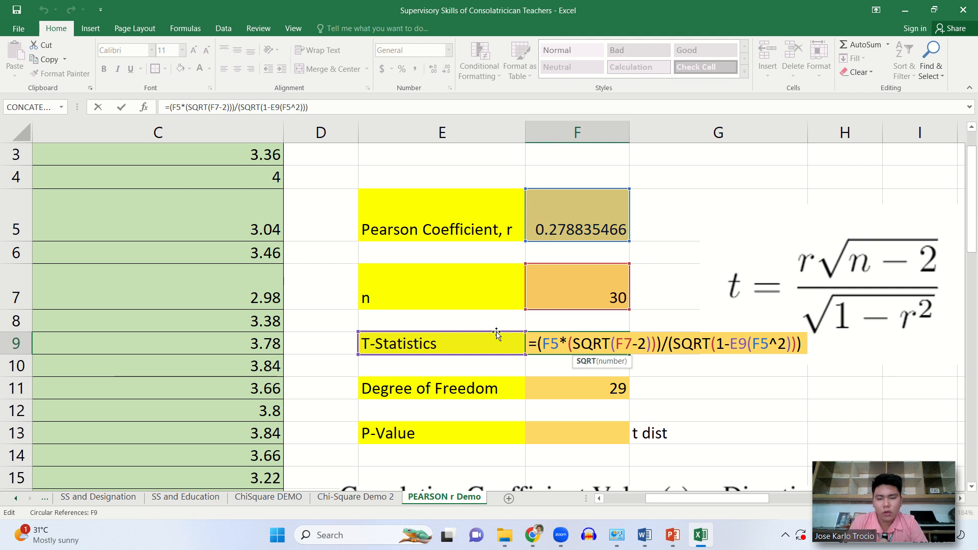
pyautogui.press('End')
pyautogui.click(540, 339)
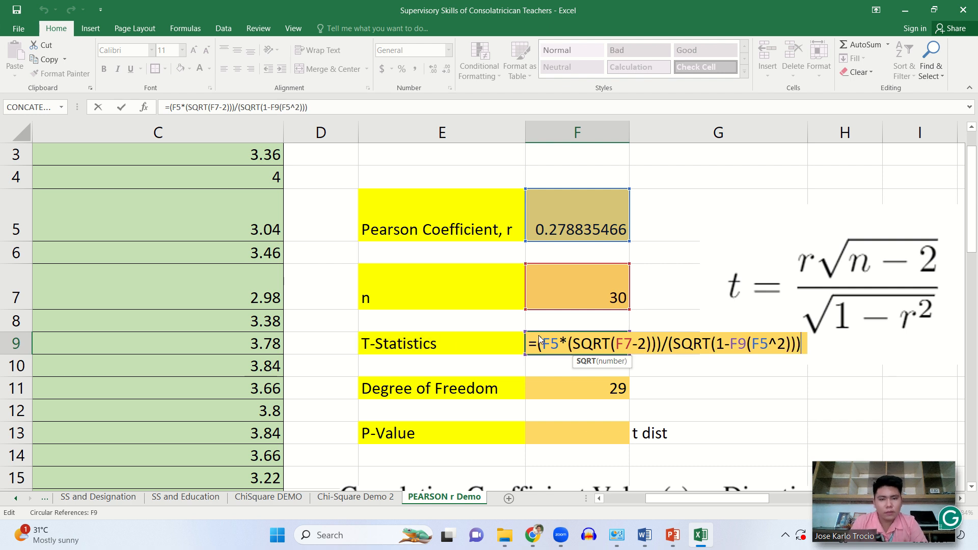
pyautogui.click(560, 321)
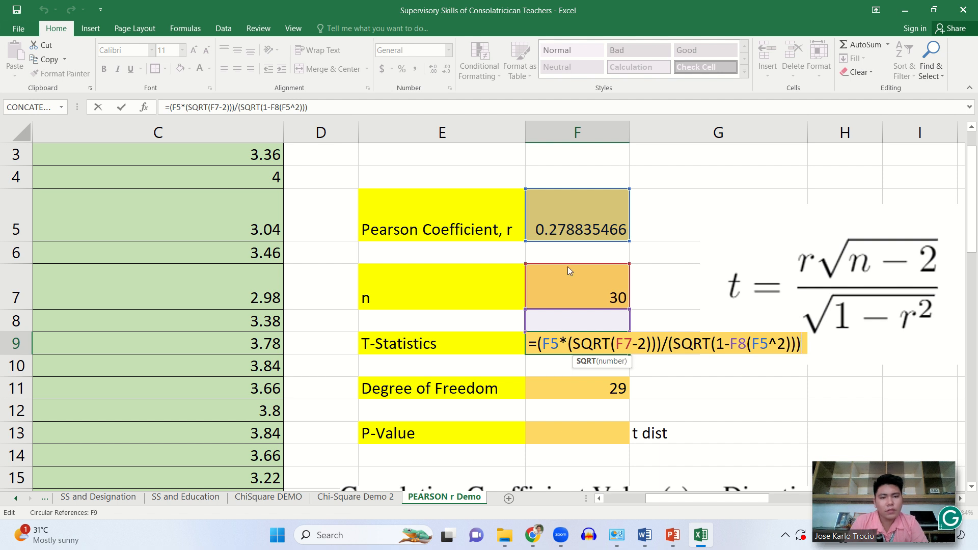
pyautogui.press('Up')
pyautogui.press('Up')
pyautogui.press('Up')
pyautogui.press('Up')
pyautogui.click(567, 198)
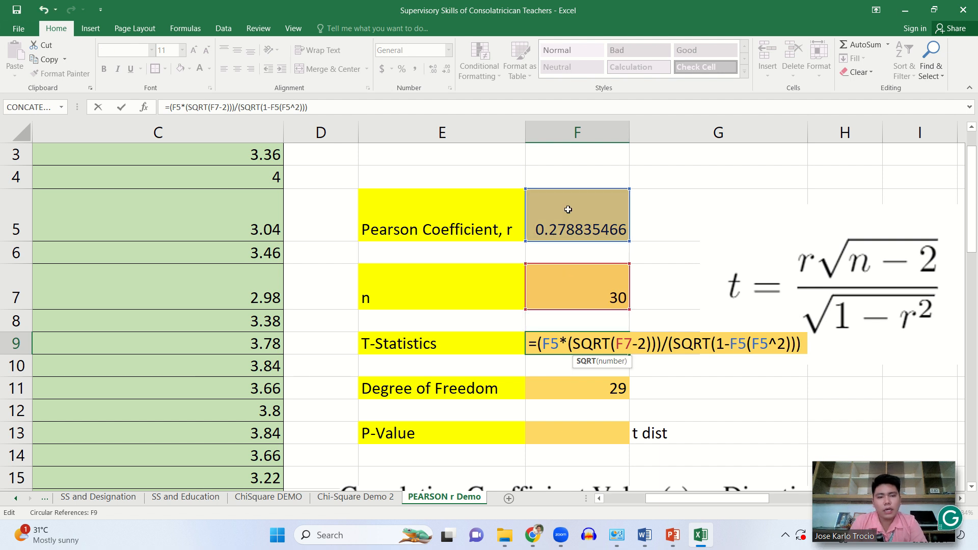
pyautogui.press('Return')
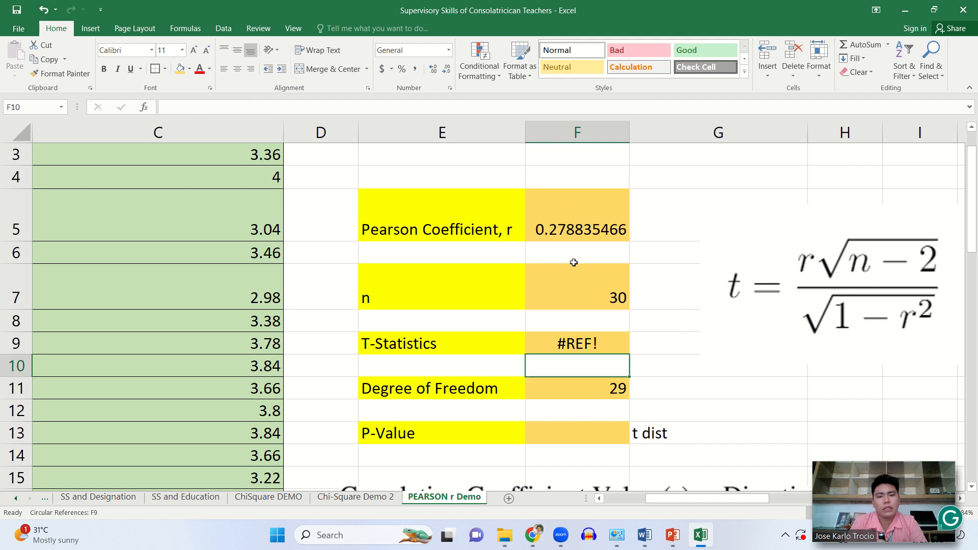
# - Remove the extra reference before (F5^2) so F9 reads =(F5*(SQRT(F7-2)))/(SQRT(1-(F5^2))), then check the entered formula
pyautogui.click(585, 343)
pyautogui.doubleClick(586, 343)
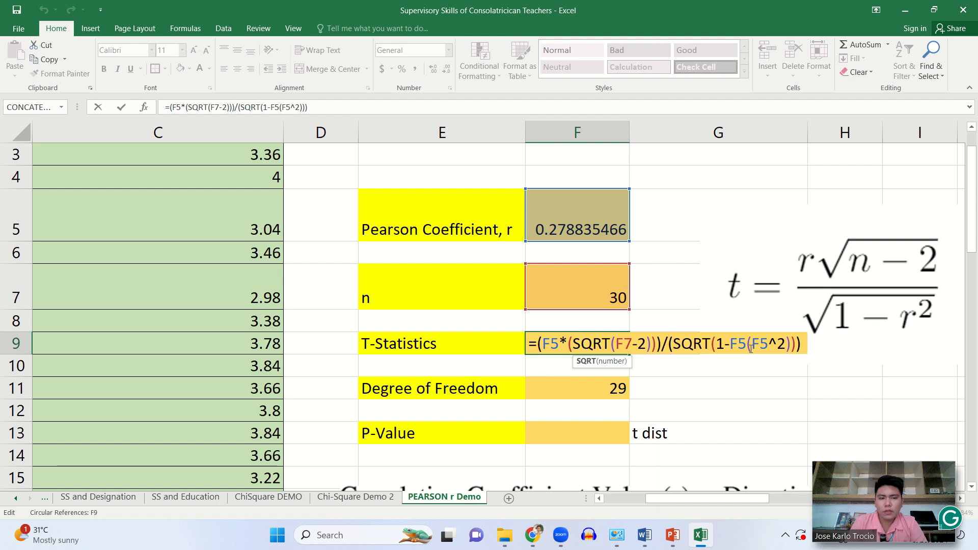
pyautogui.click(767, 345)
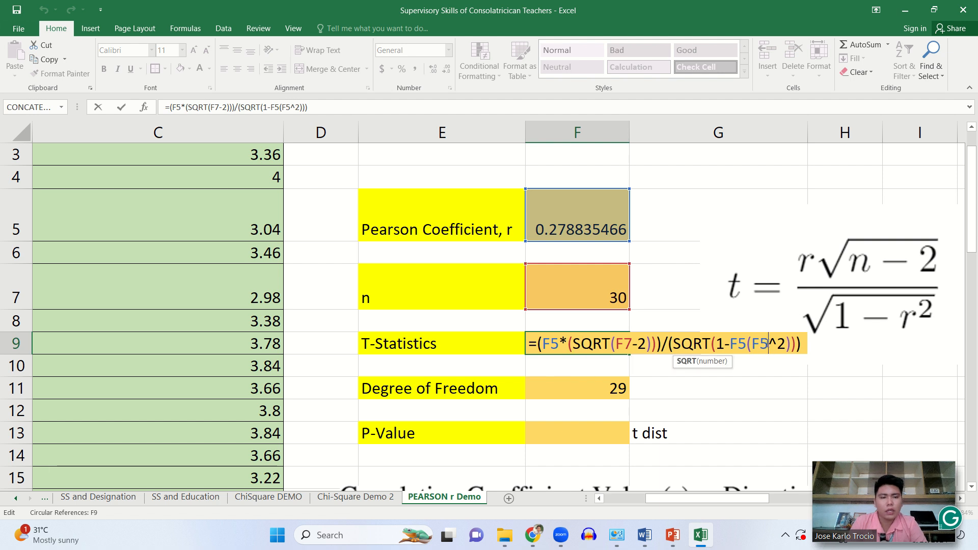
pyautogui.doubleClick(744, 346)
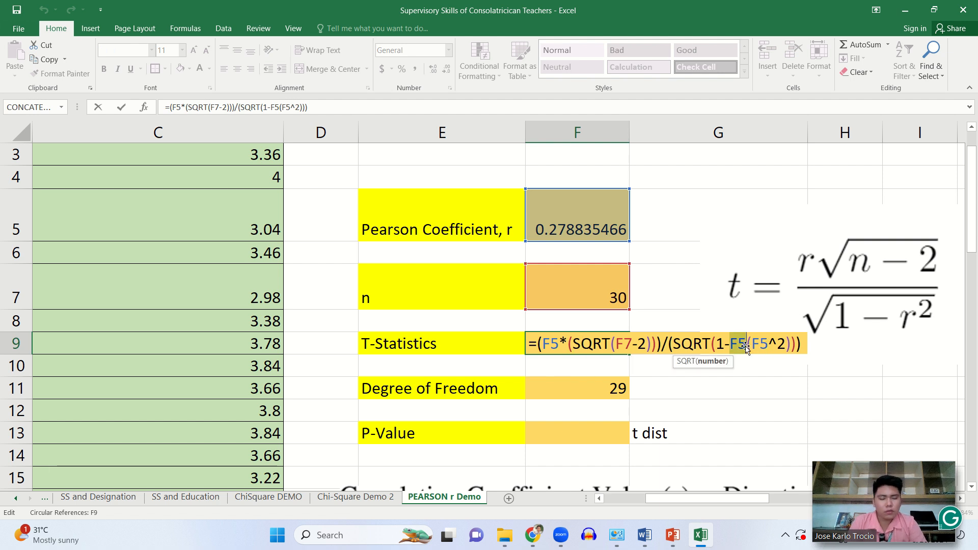
pyautogui.press('BackSpace')
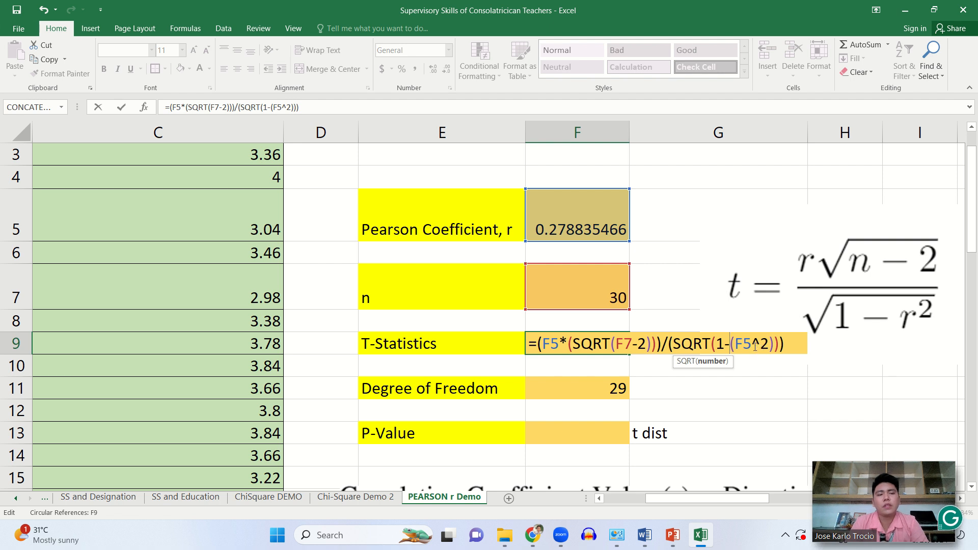
pyautogui.press('Return')
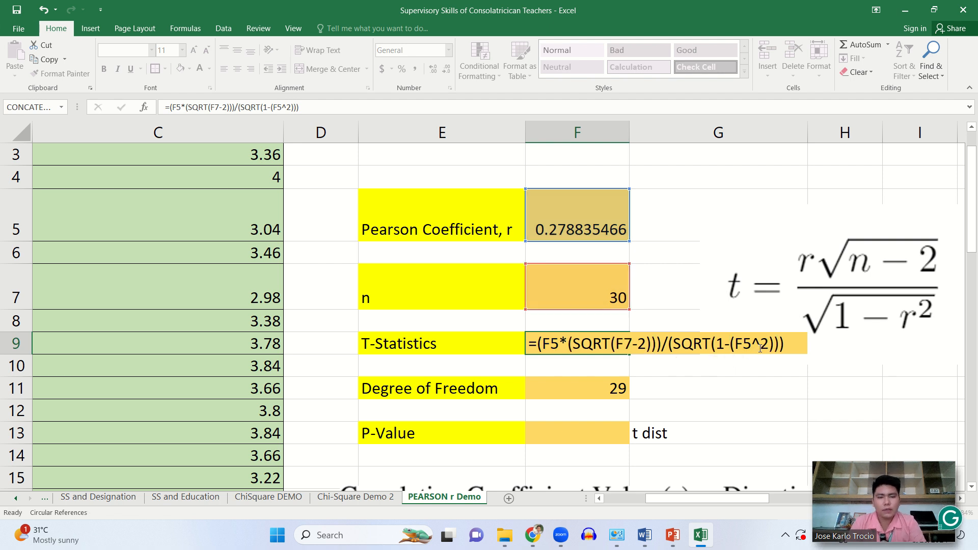
pyautogui.click(572, 344)
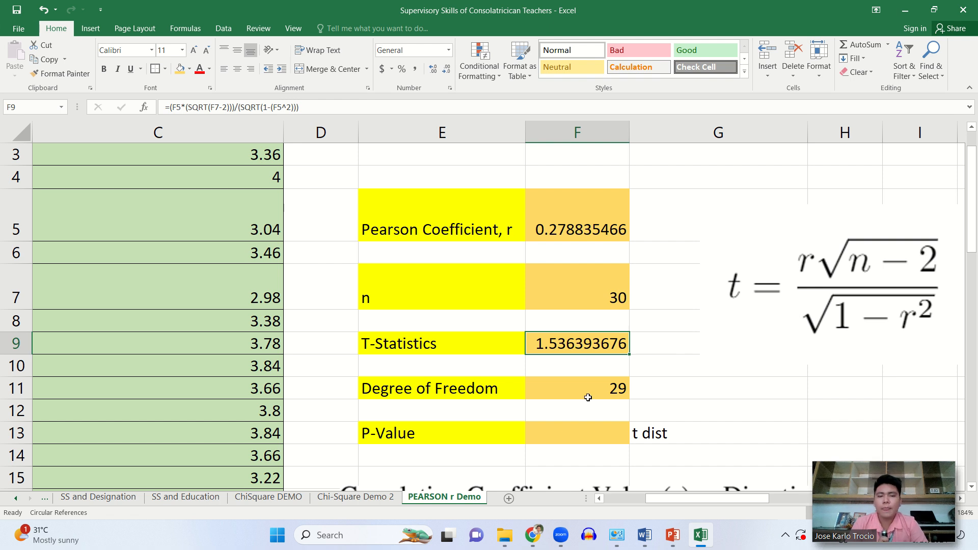
# - Calculate the two-tailed p-value in F13 with =TDIST(F5,F11,2), then check the entered formula
pyautogui.click(587, 431)
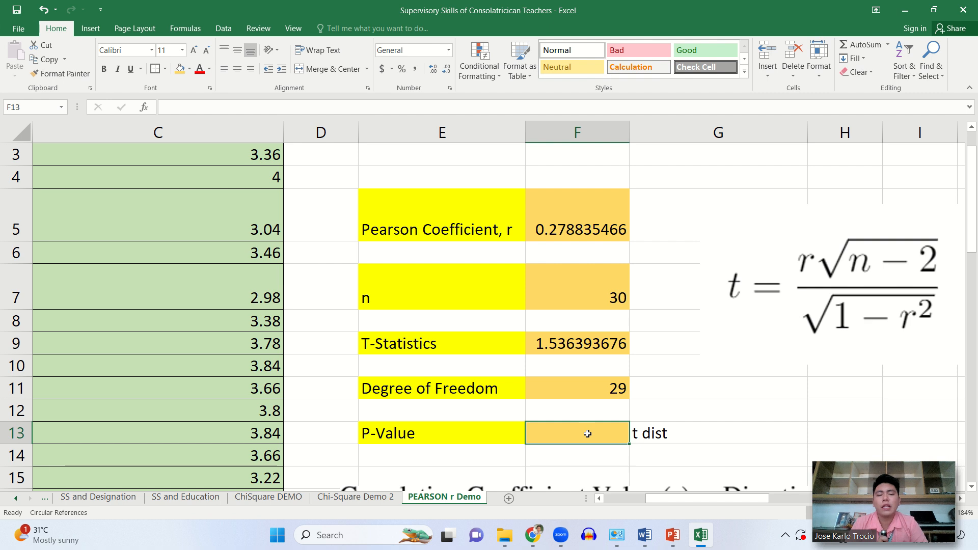
pyautogui.write('=')
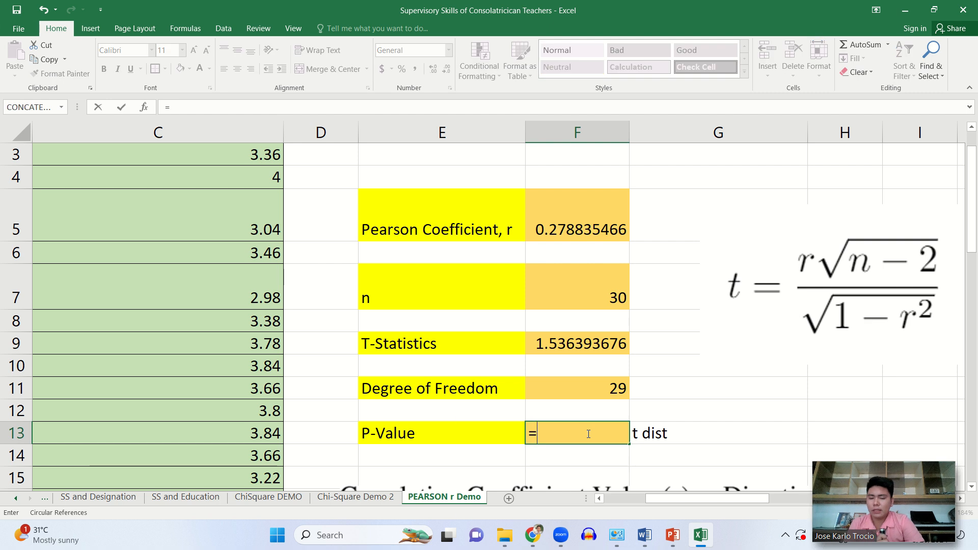
pyautogui.write('td')
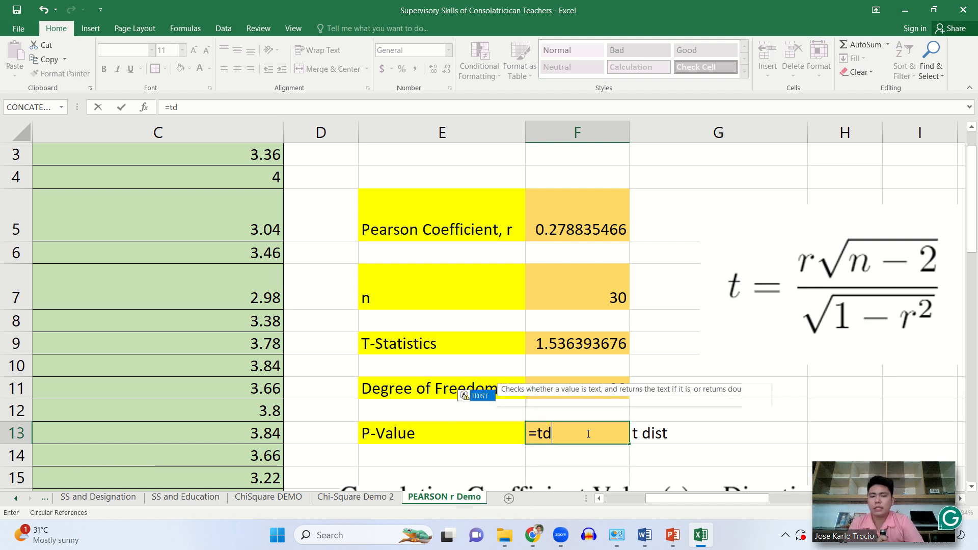
pyautogui.write('i')
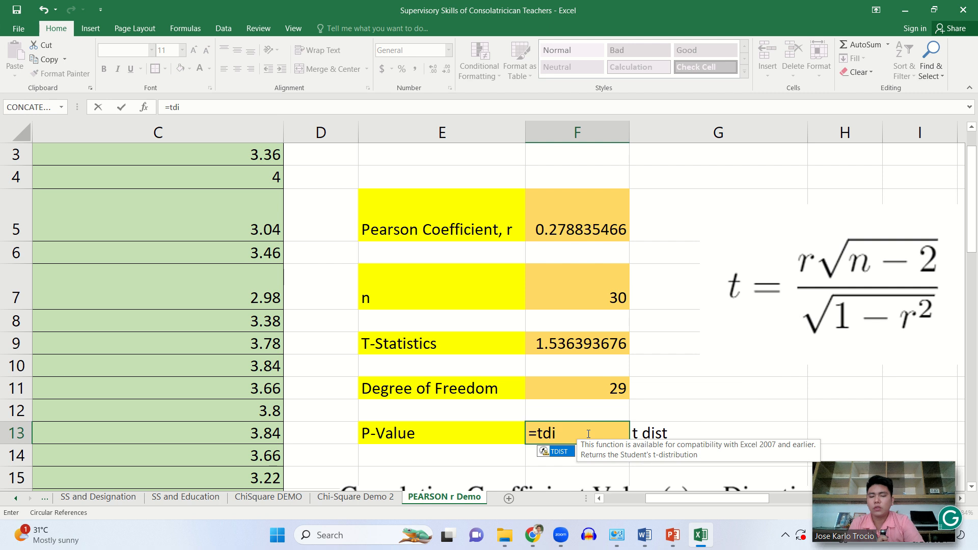
pyautogui.doubleClick(568, 451)
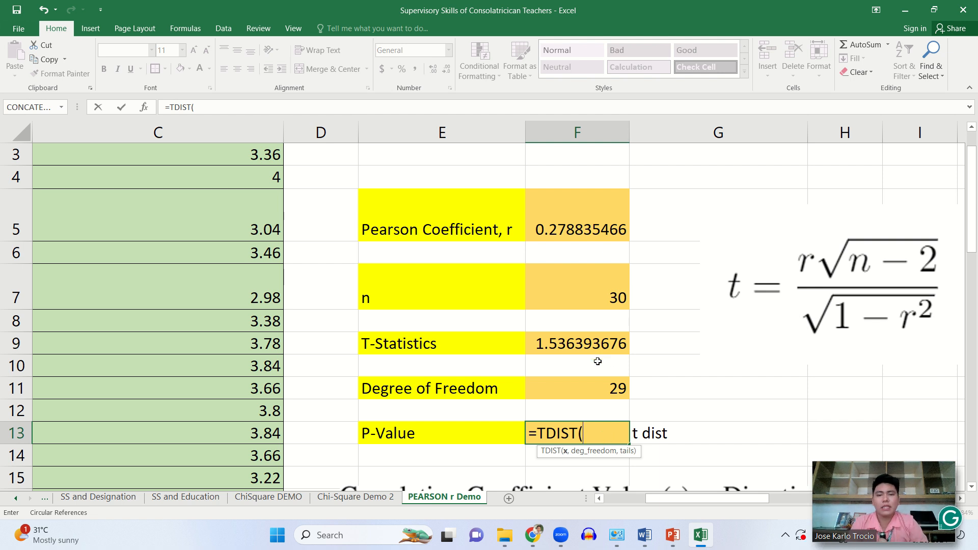
pyautogui.click(572, 228)
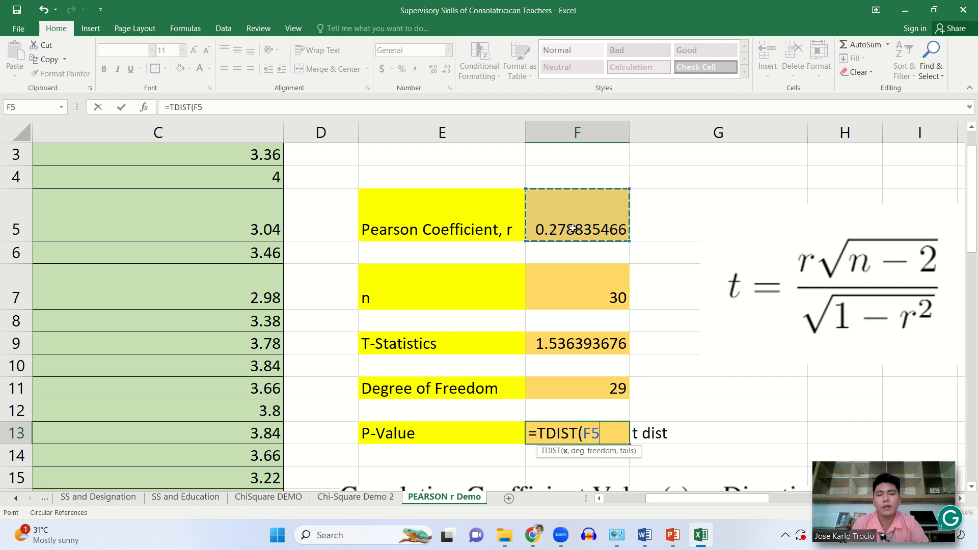
pyautogui.write(',')
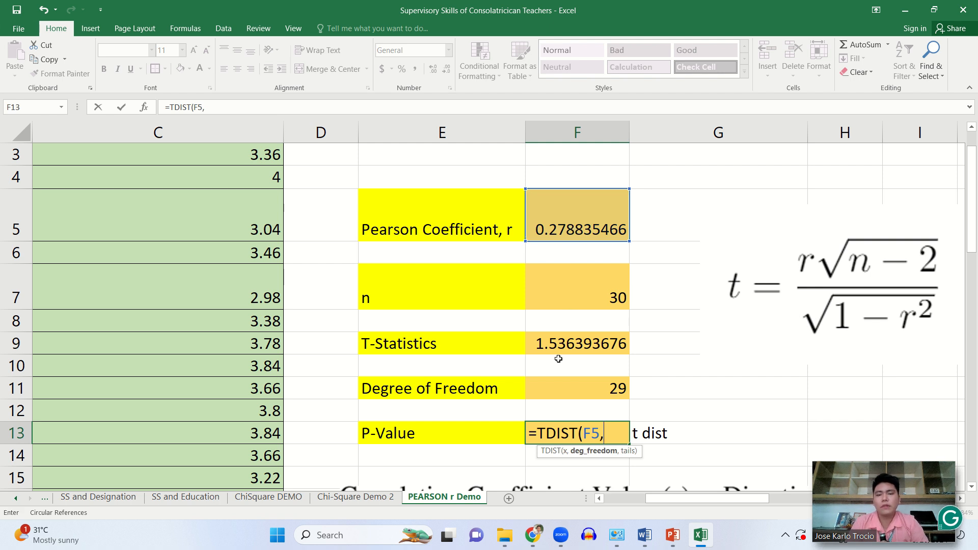
pyautogui.click(577, 390)
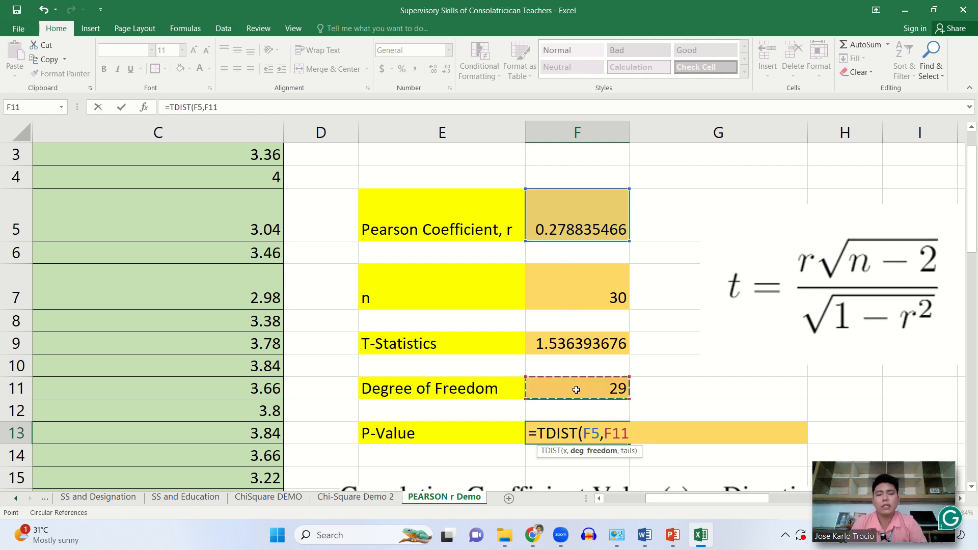
pyautogui.write(',')
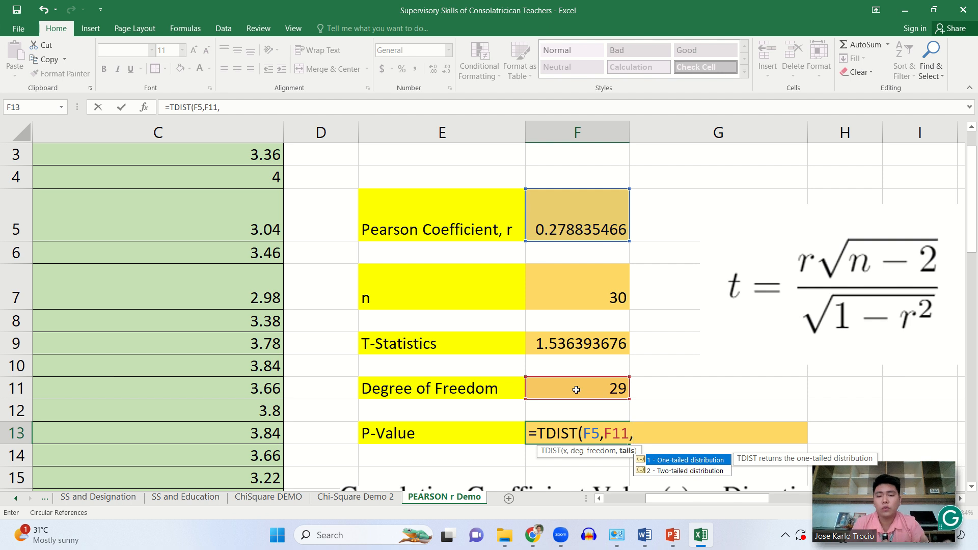
pyautogui.write('2')
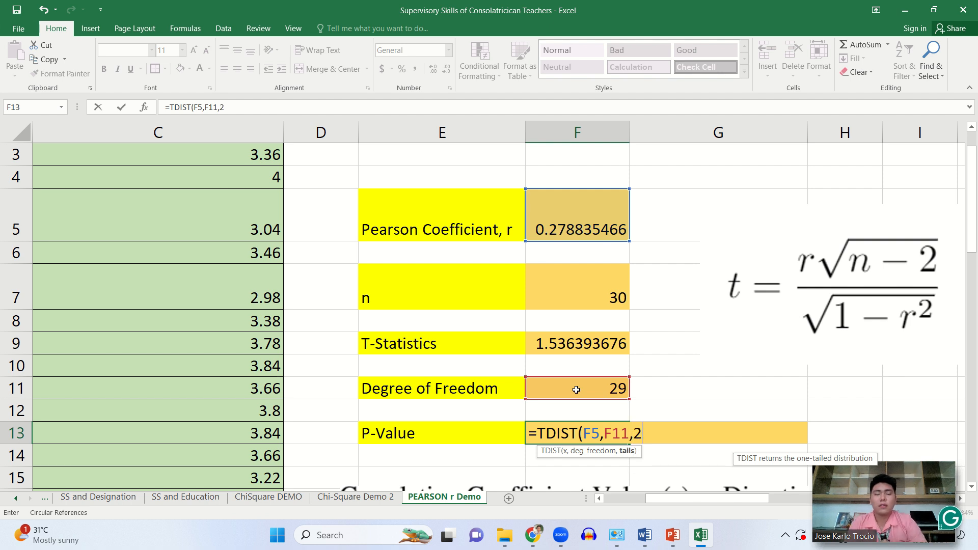
pyautogui.write(')')
pyautogui.press('Return')
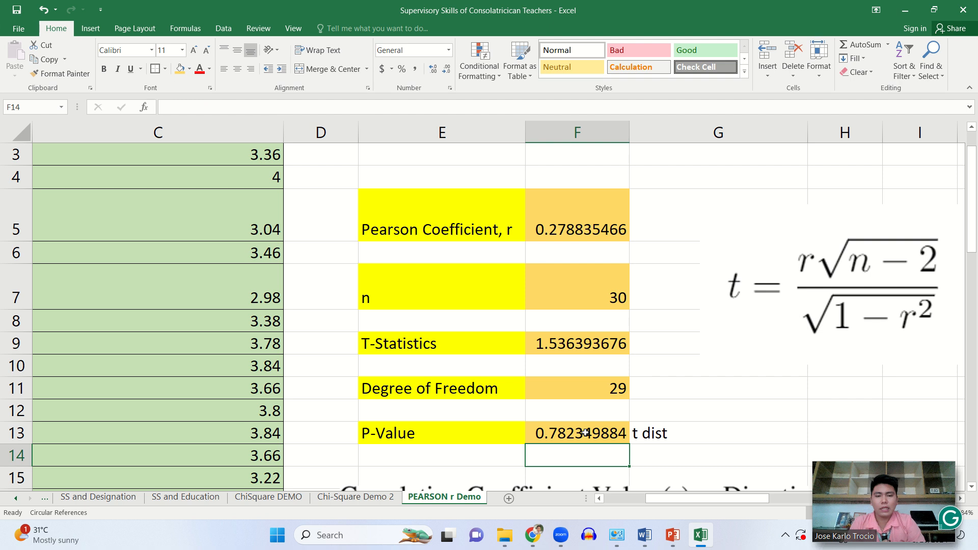
pyautogui.click(585, 432)
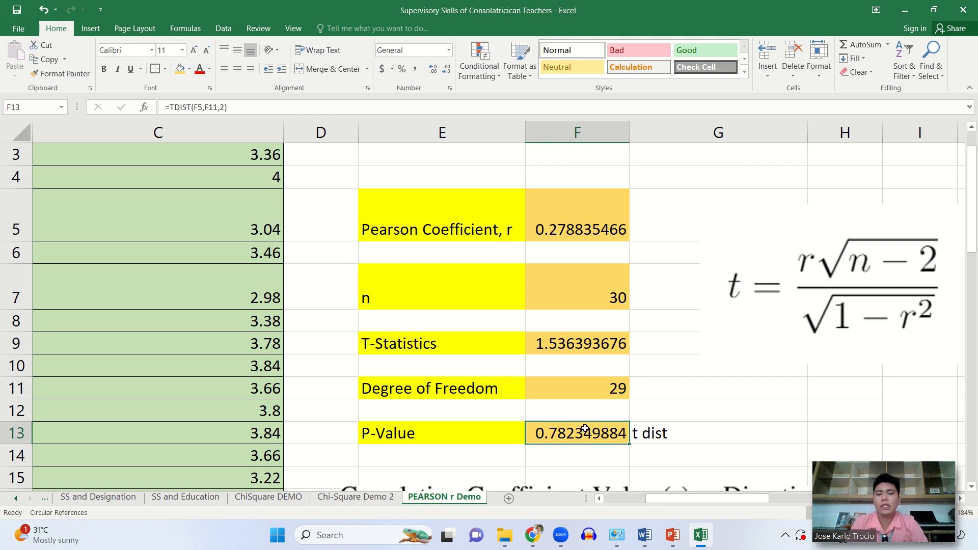
# - Move the correlation coefficient interpretation picture below the P-Value row, clear of the data and results, and dismiss the circular reference warning
pyautogui.scroll(-2, 585, 430)
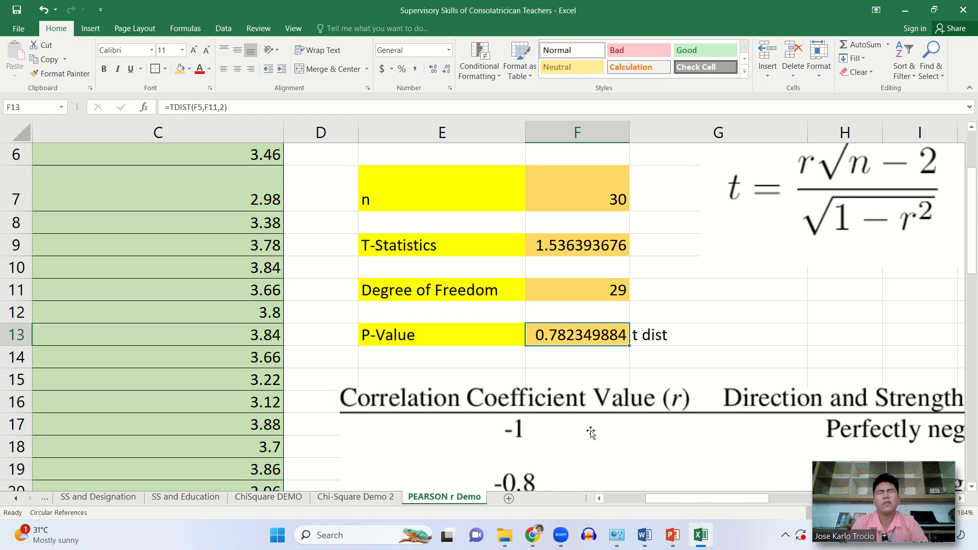
pyautogui.scroll(1, 589, 430)
pyautogui.keyDown('ctrl'); pyautogui.scroll(-5, 590, 430); pyautogui.keyUp('ctrl')
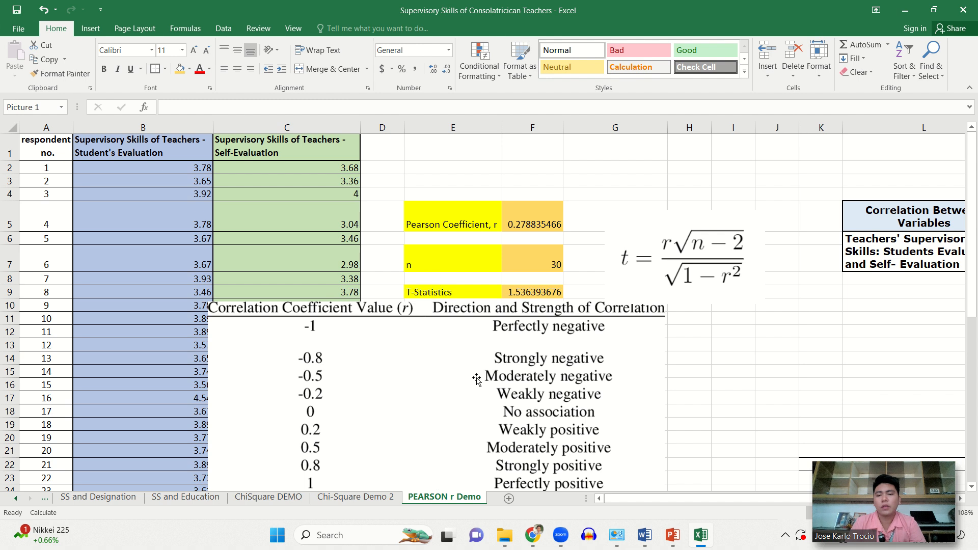
pyautogui.moveTo(599, 430); pyautogui.dragTo(622, 442)
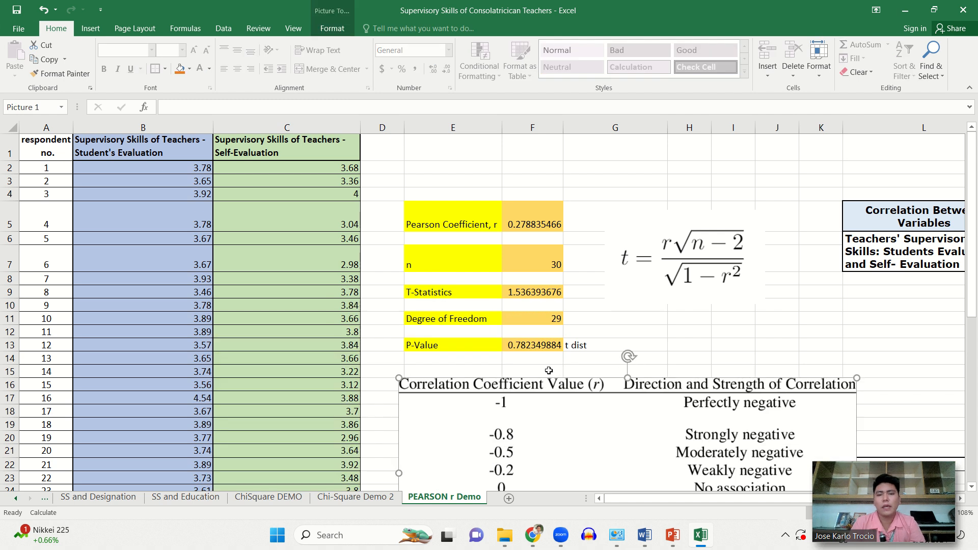
pyautogui.click(706, 355)
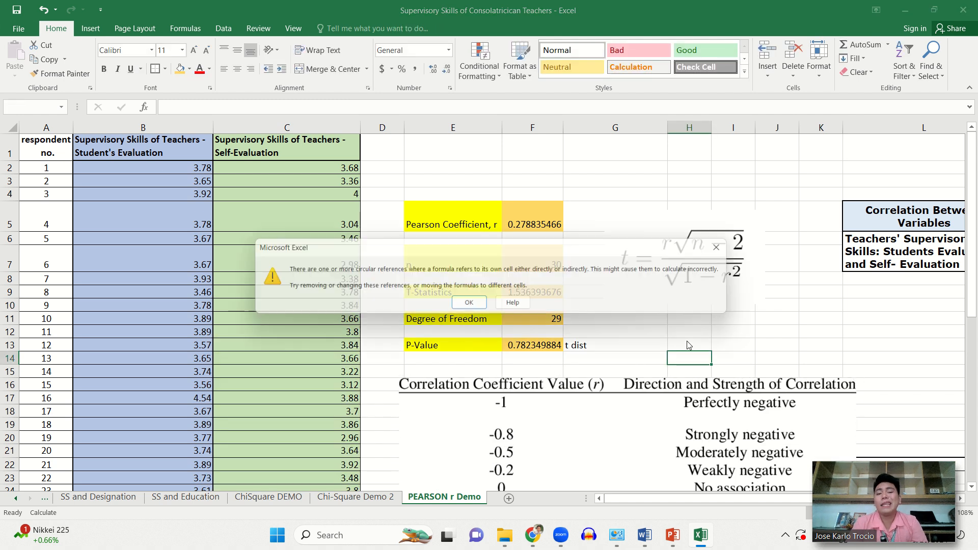
pyautogui.click(470, 305)
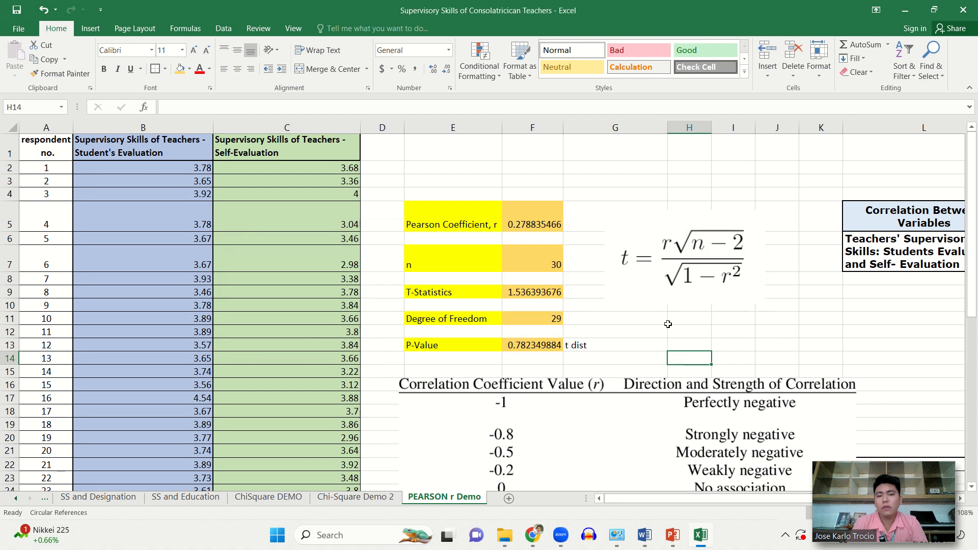
pyautogui.click(669, 327)
pyautogui.hscroll(3, 669, 327)
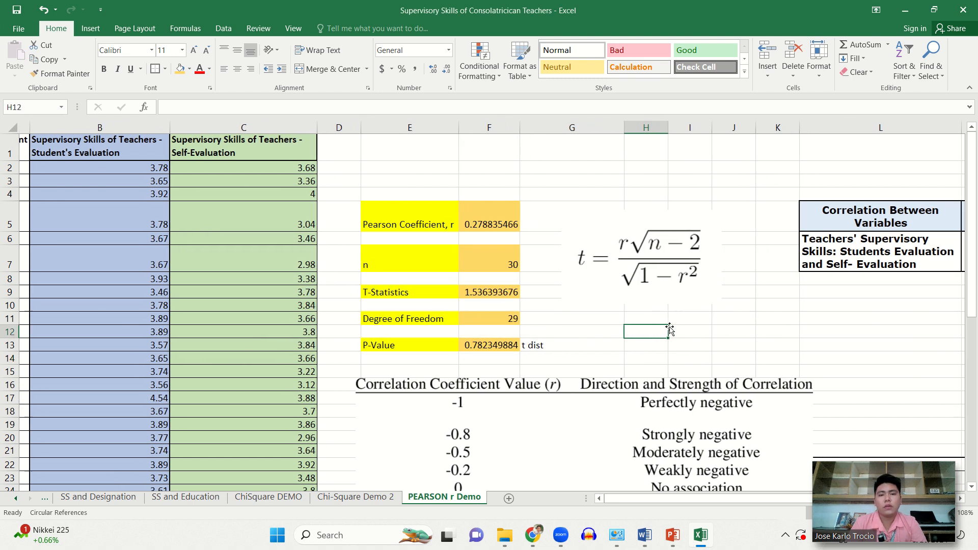
pyautogui.hscroll(-1, 669, 327)
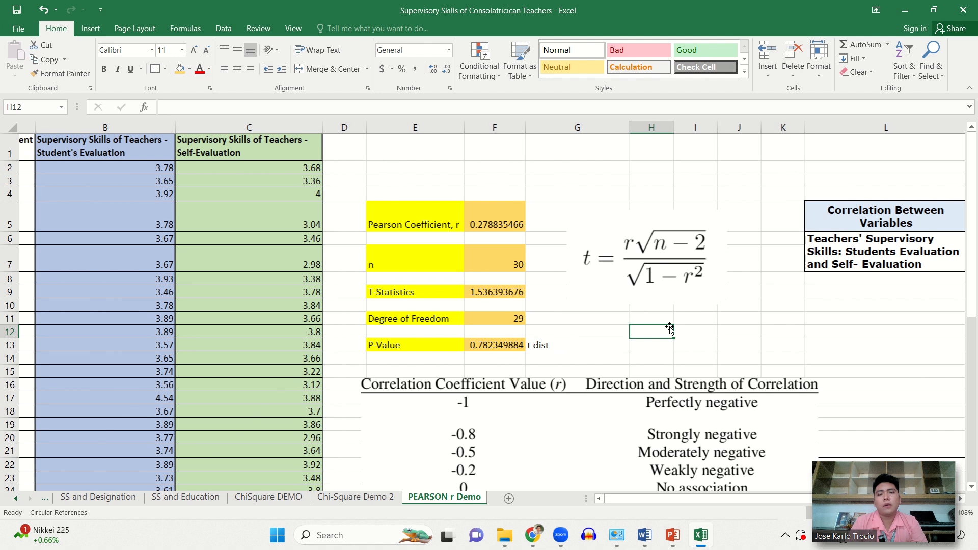
pyautogui.hscroll(2, 669, 327)
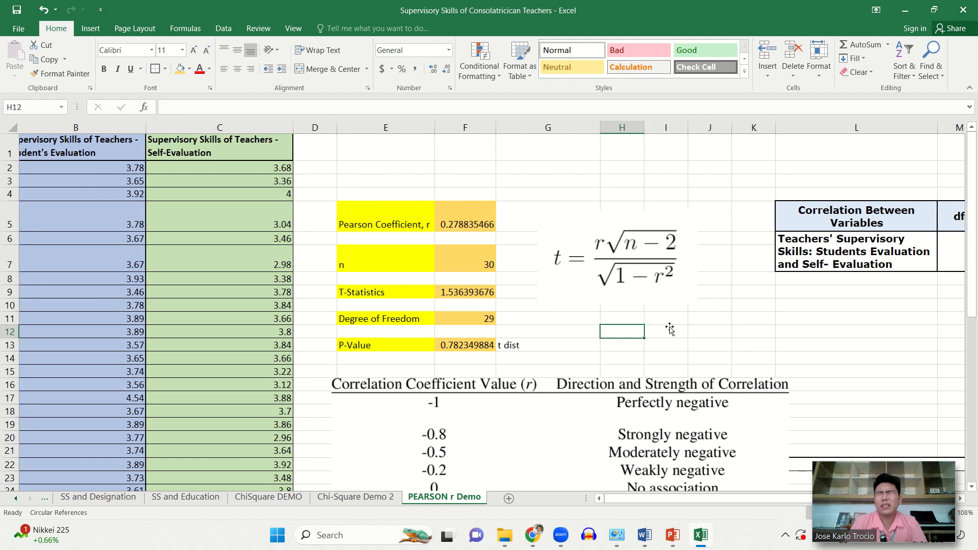
pyautogui.hscroll(-1, 669, 328)
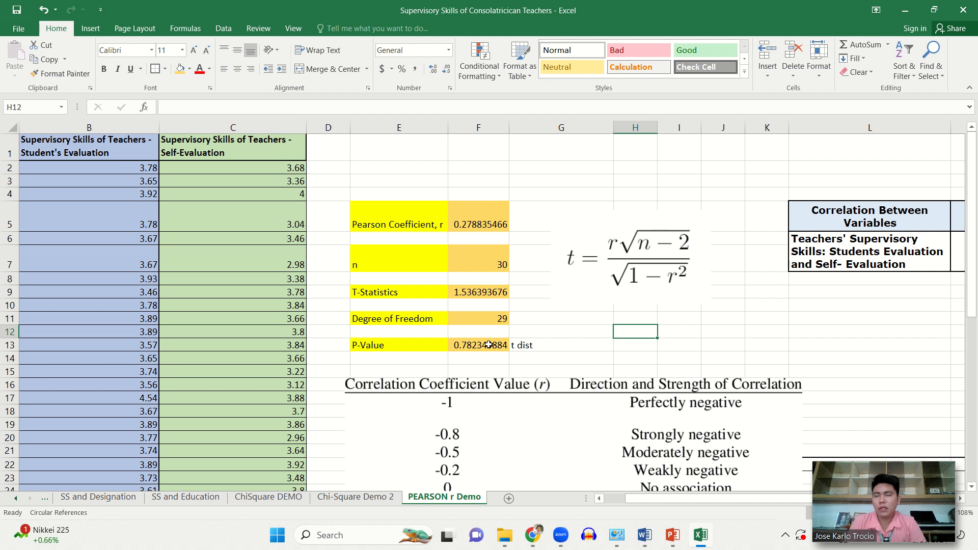
pyautogui.click(568, 350)
pyautogui.click(676, 346)
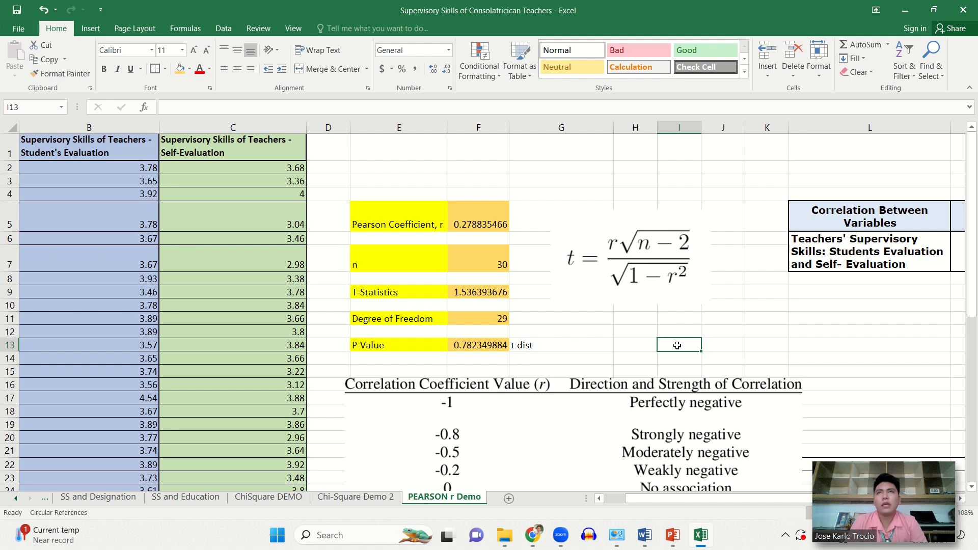
pyautogui.click(759, 330)
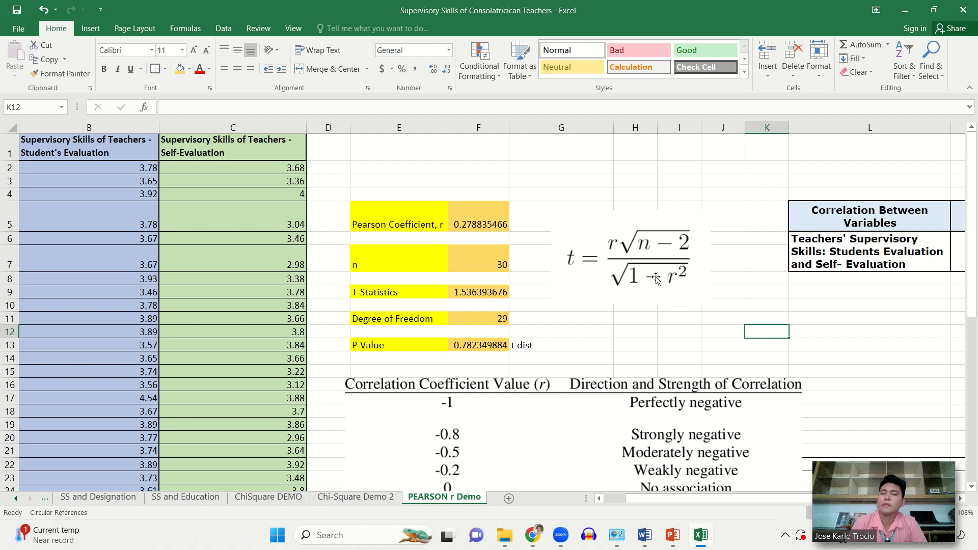
pyautogui.click(718, 327)
# - Enter 29 as the df in cell M6 of the Correlation Between Variables table
pyautogui.hscroll(3, 718, 327)
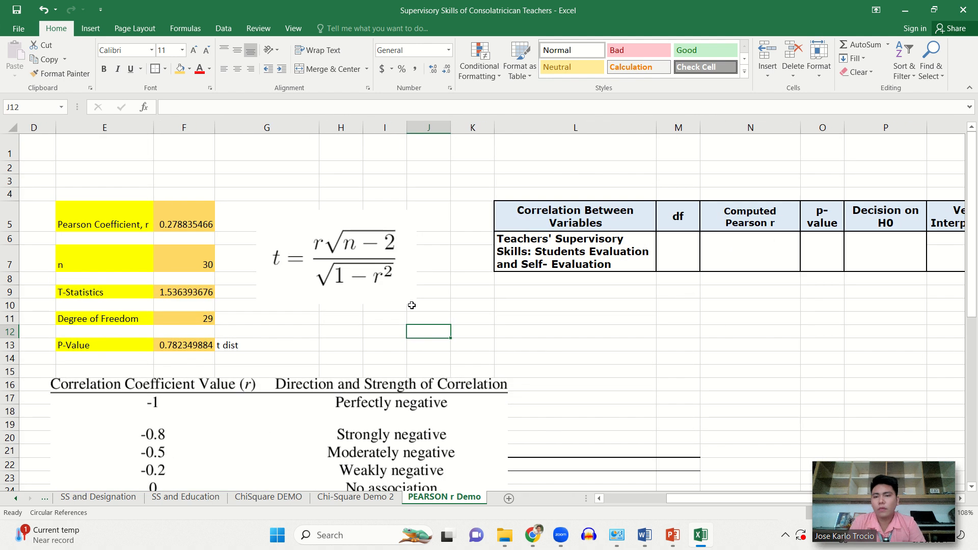
pyautogui.click(699, 248)
pyautogui.scroll(-6, 699, 248)
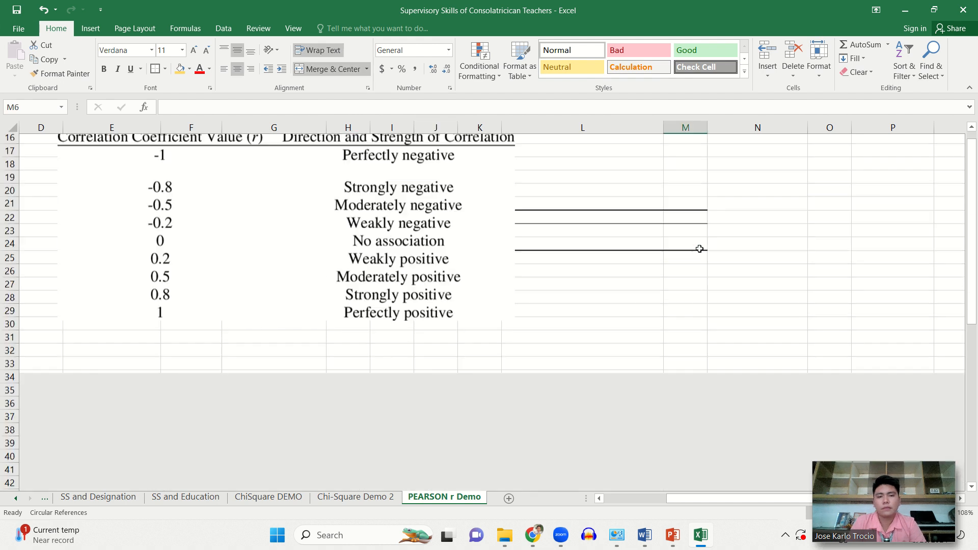
pyautogui.scroll(6, 699, 248)
pyautogui.hscroll(2, 699, 249)
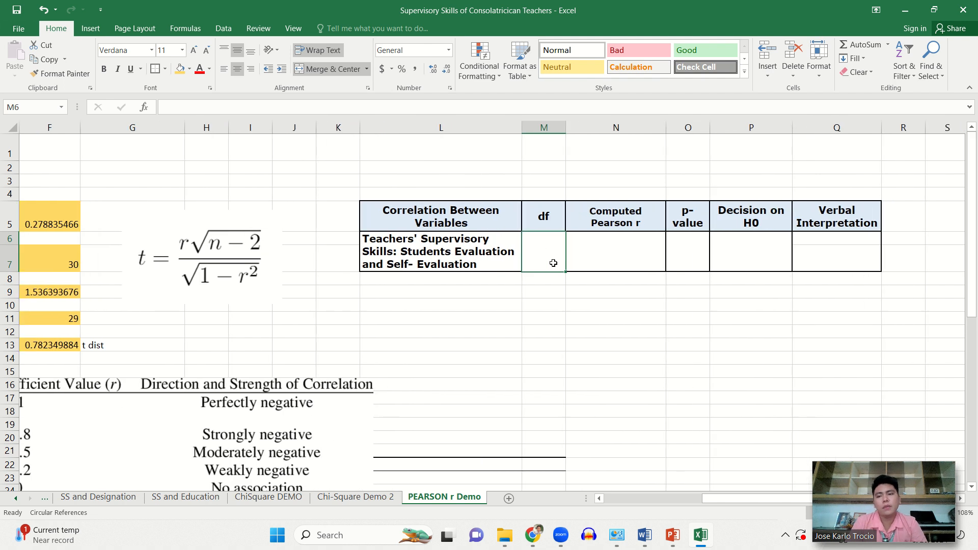
pyautogui.write('29')
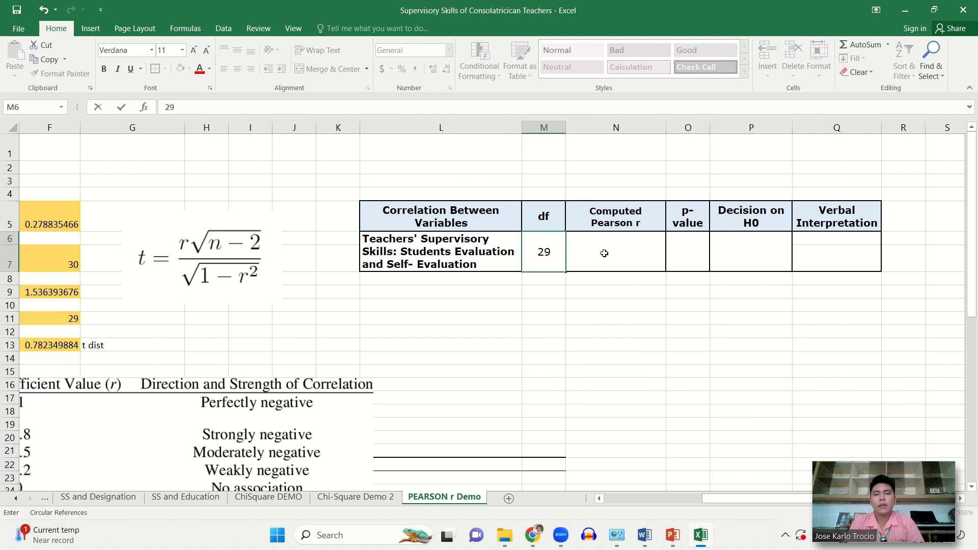
# - Link the Computed Pearson r cell N6 to the Pearson coefficient with the formula =F5
pyautogui.click(604, 253)
pyautogui.write('=')
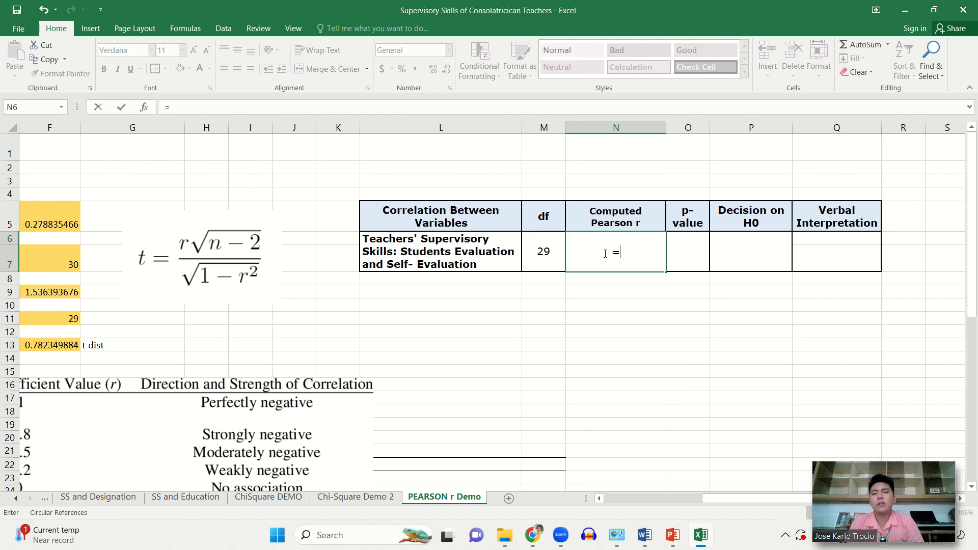
pyautogui.click(58, 219)
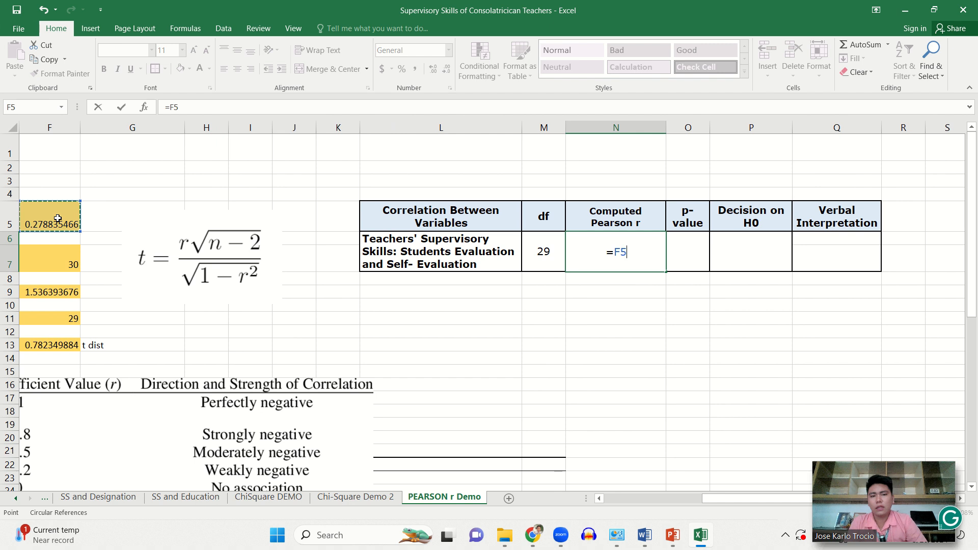
pyautogui.press('Return')
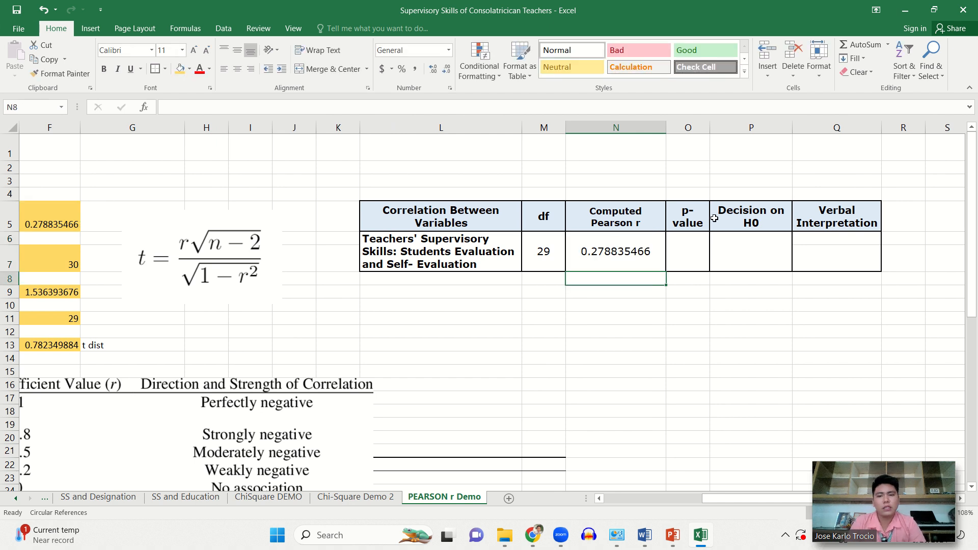
# - Link the p-value cell O6 of the summary table to the calculated P-Value with =F13
pyautogui.click(696, 248)
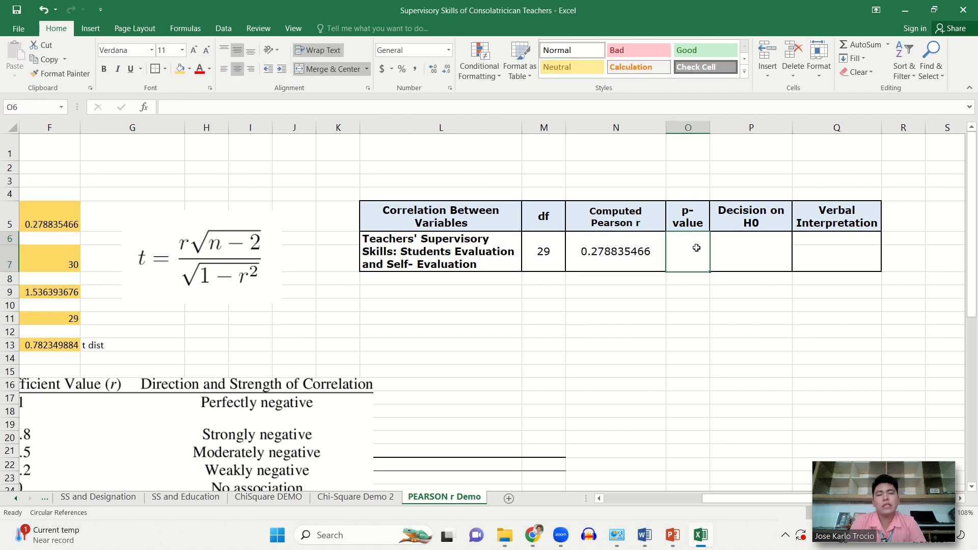
pyautogui.write('=')
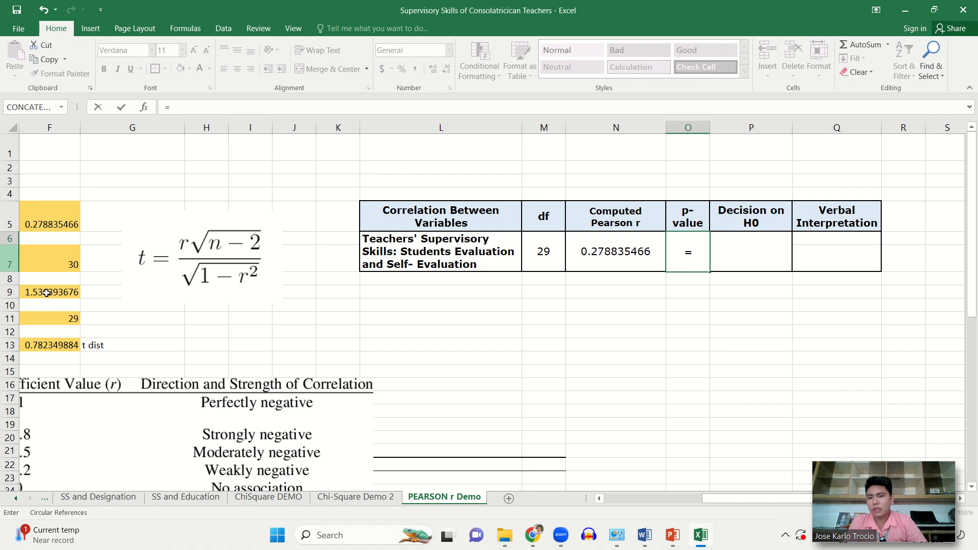
pyautogui.click(69, 345)
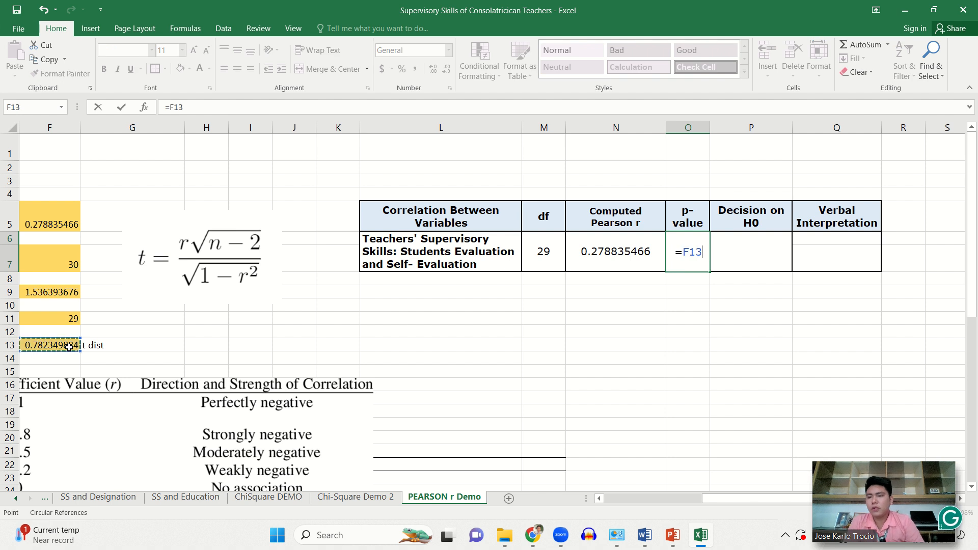
pyautogui.press('Return')
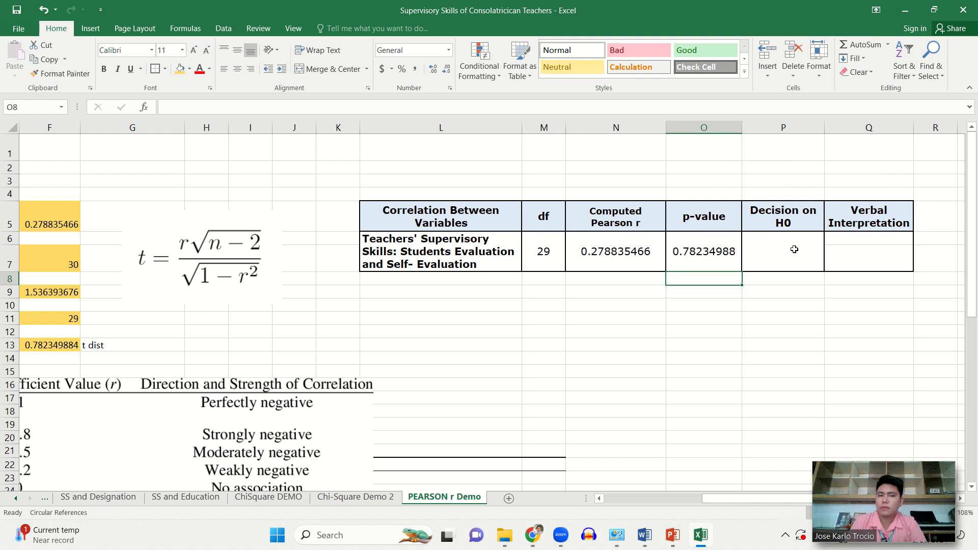
# - Check the Pearson coefficient against the correlation strength chart and enter "Reject the Ho" as the Decision on H0 in cell P6
pyautogui.click(801, 254)
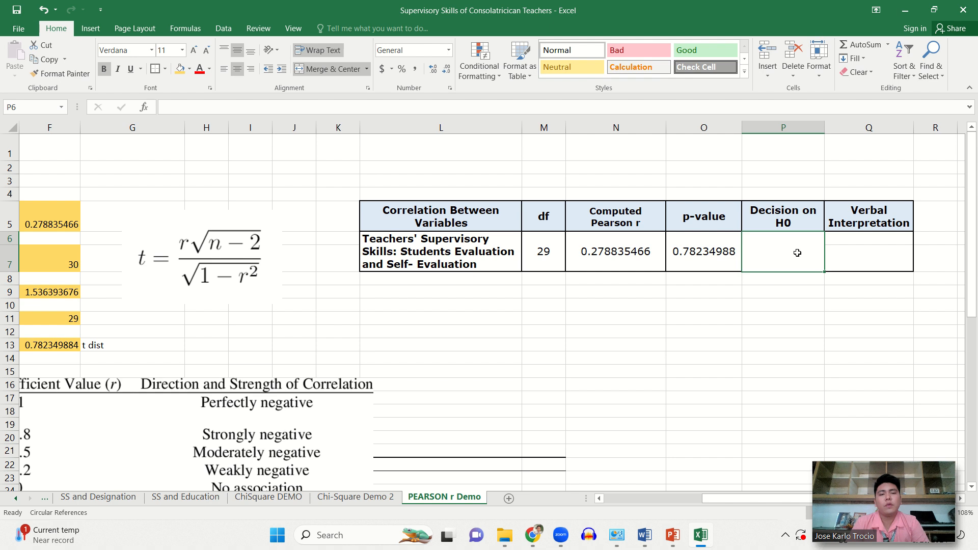
pyautogui.hscroll(-3, 797, 252)
pyautogui.hscroll(3, 797, 253)
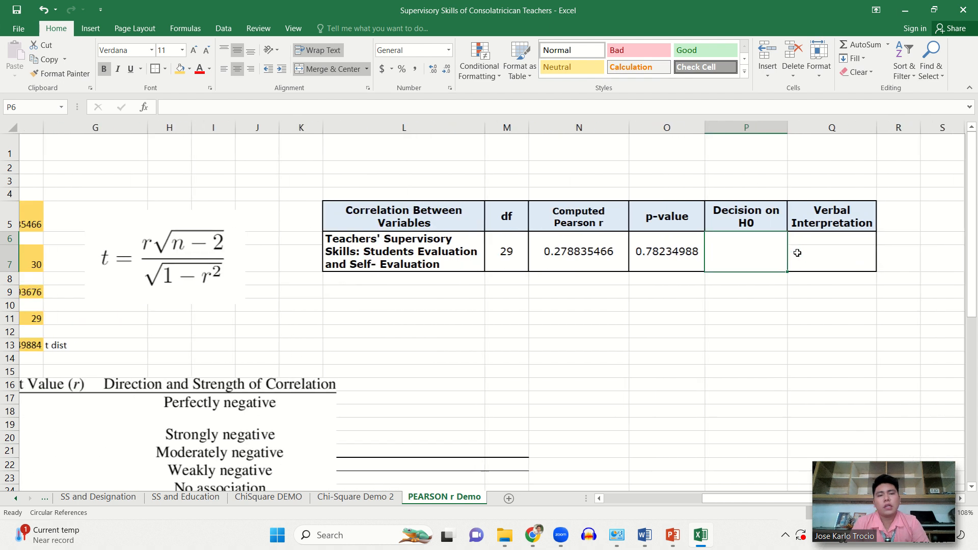
pyautogui.hscroll(-2, 797, 252)
pyautogui.hscroll(-3, 797, 252)
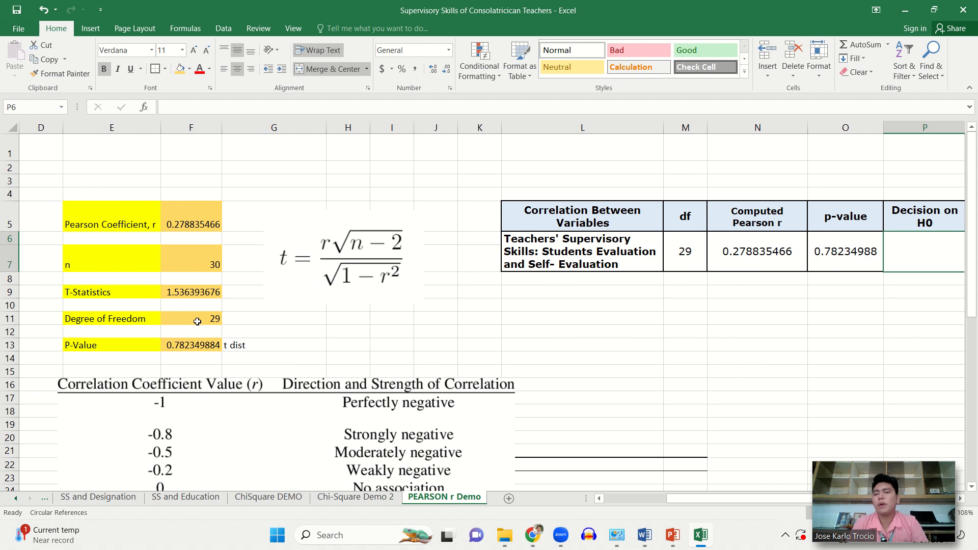
pyautogui.click(206, 213)
pyautogui.scroll(-2, 426, 346)
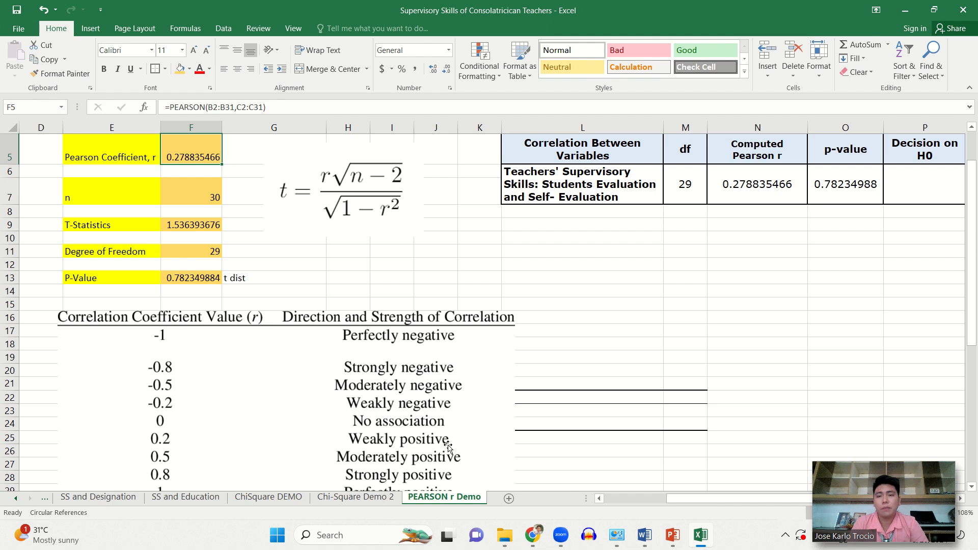
pyautogui.click(912, 187)
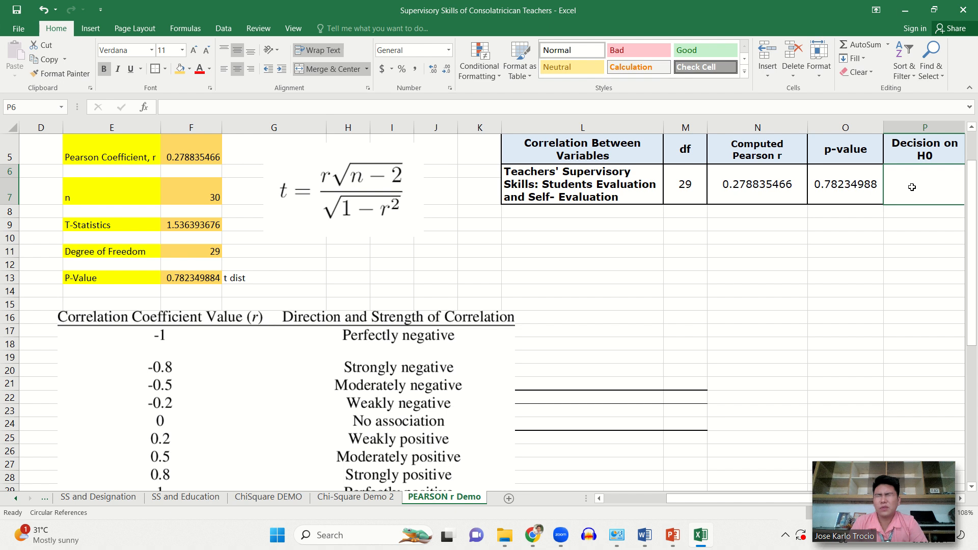
pyautogui.write('Re')
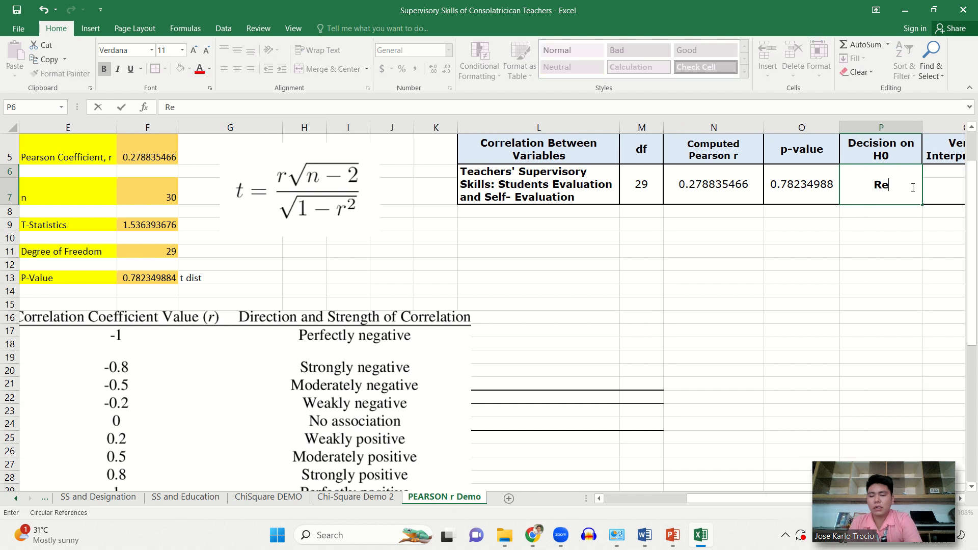
pyautogui.write('ject th')
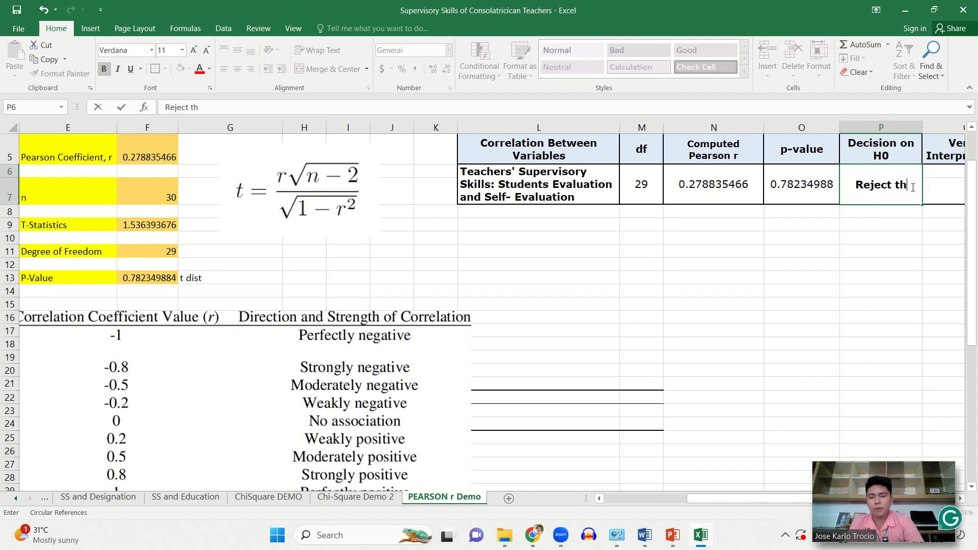
pyautogui.write('e H')
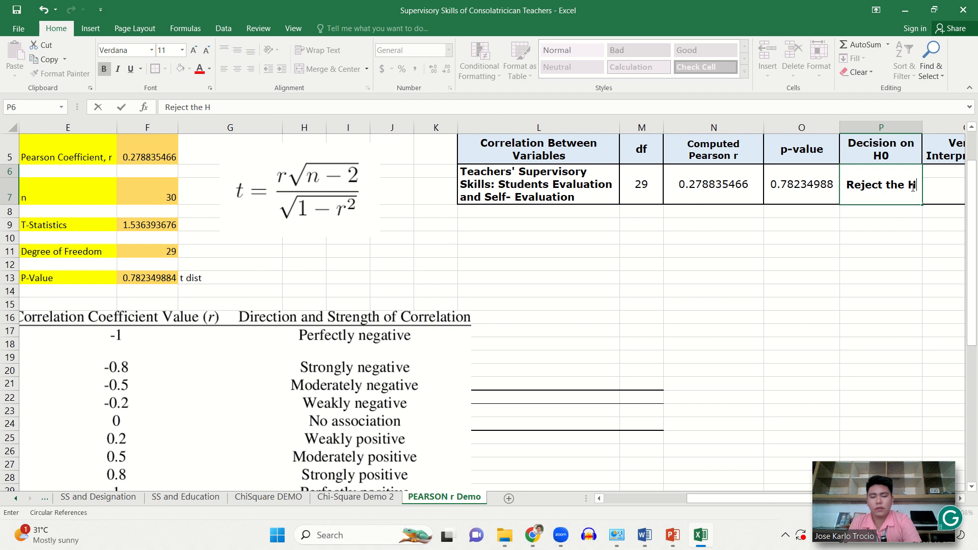
pyautogui.write('o')
pyautogui.press('BackSpace')
pyautogui.write('o')
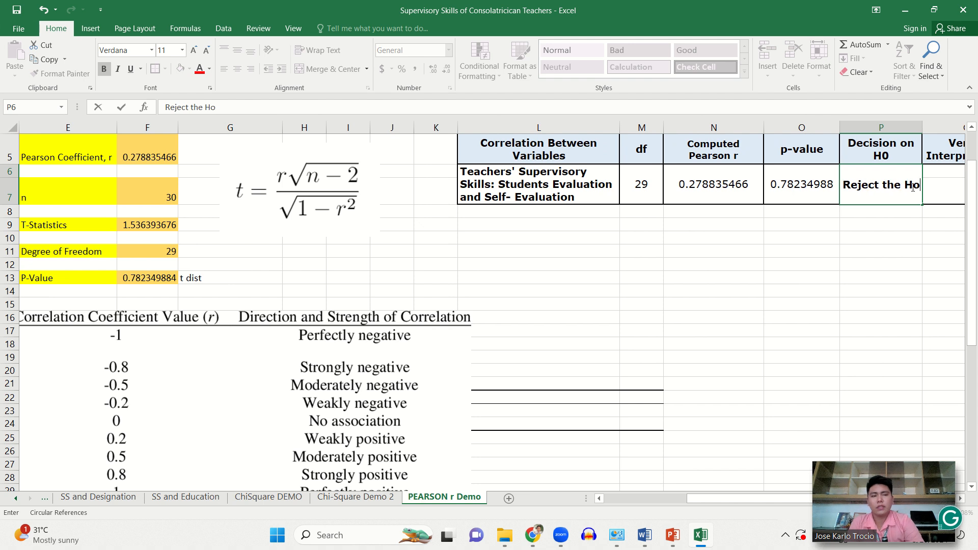
# - Enter "There is significant difference" as the Verbal Interpretation in cell Q7 and increase row 7's height to fit the text
pyautogui.click(939, 189)
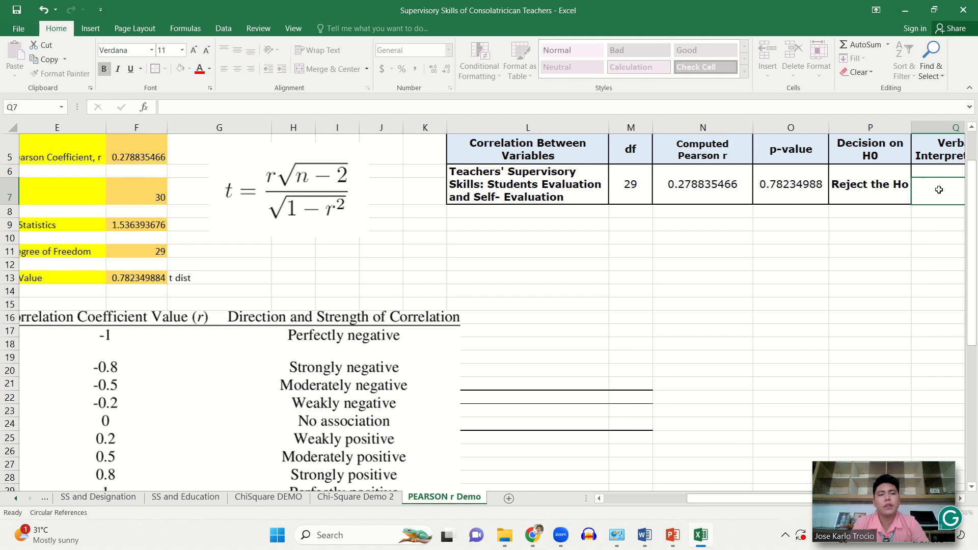
pyautogui.write('T')
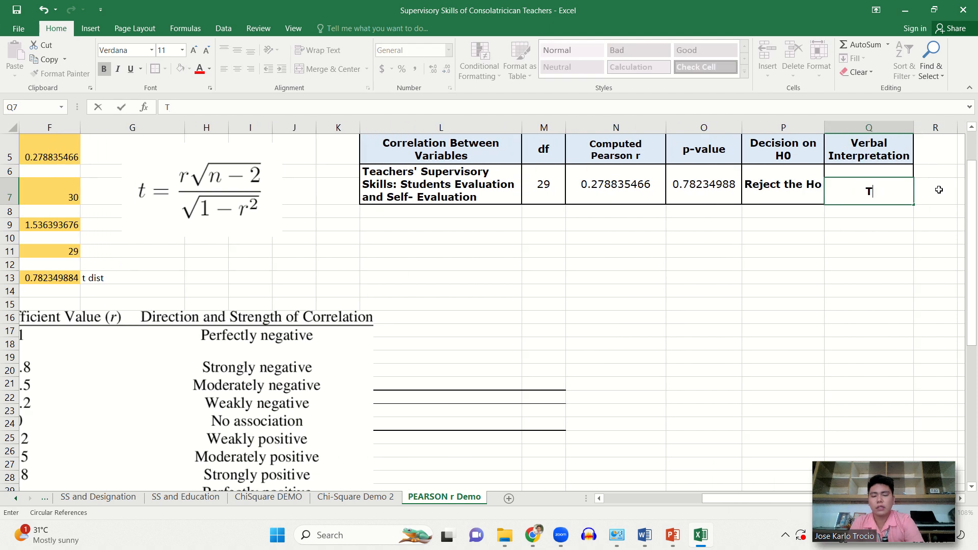
pyautogui.write('here i')
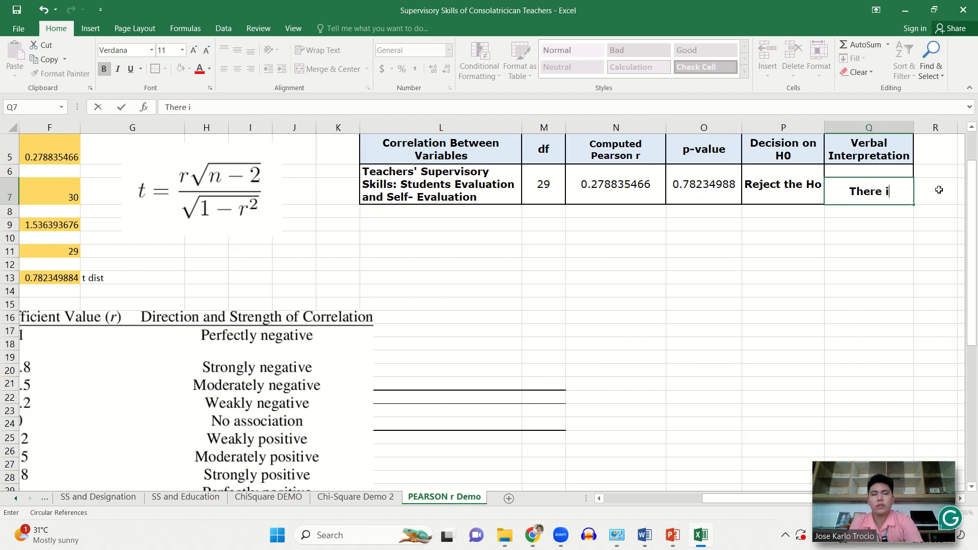
pyautogui.write('s signifa')
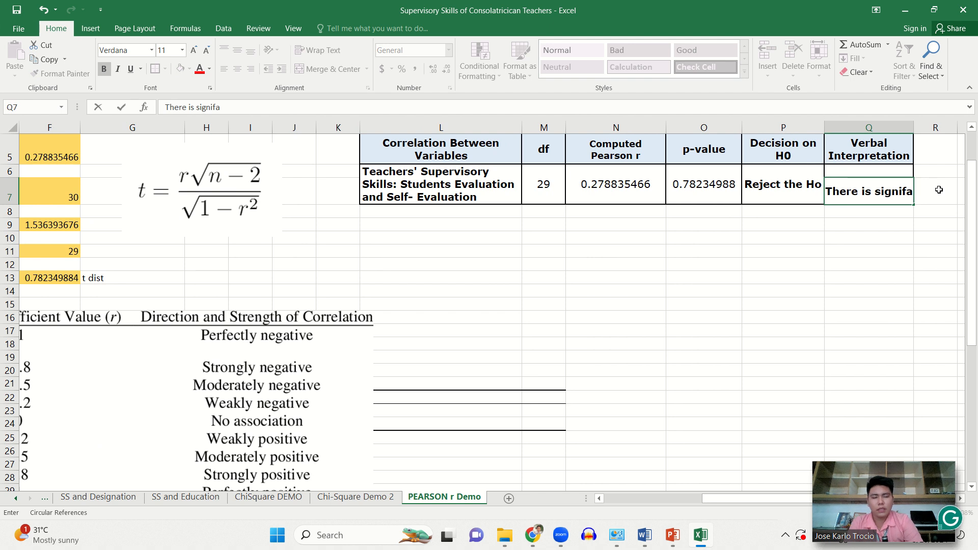
pyautogui.press('BackSpace')
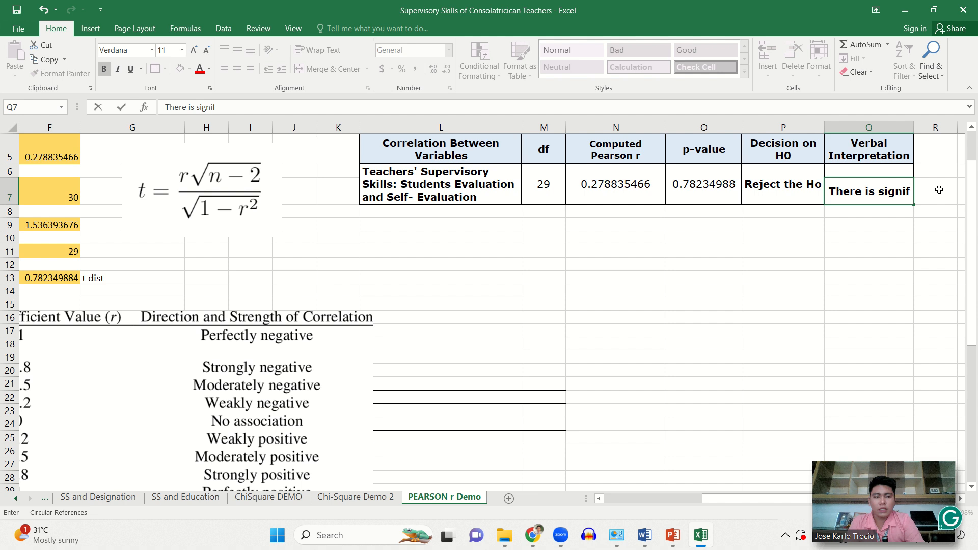
pyautogui.write('icant ')
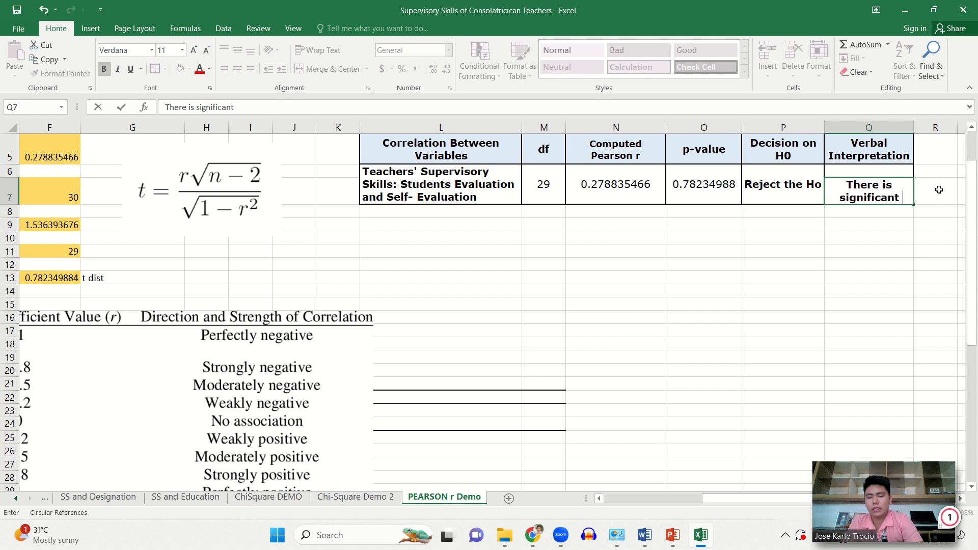
pyautogui.write('difference')
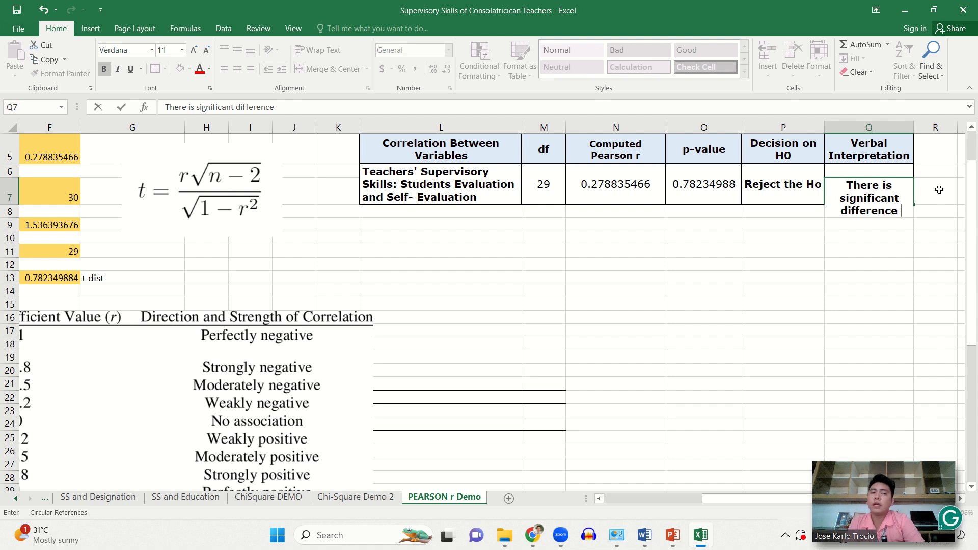
pyautogui.press('Return')
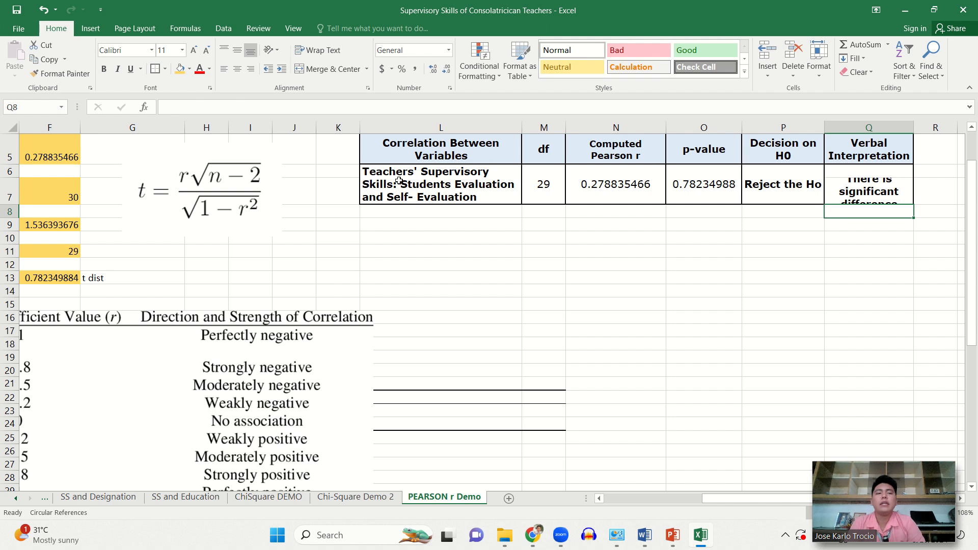
pyautogui.moveTo(14, 205); pyautogui.dragTo(15, 220)
pyautogui.click(602, 293)
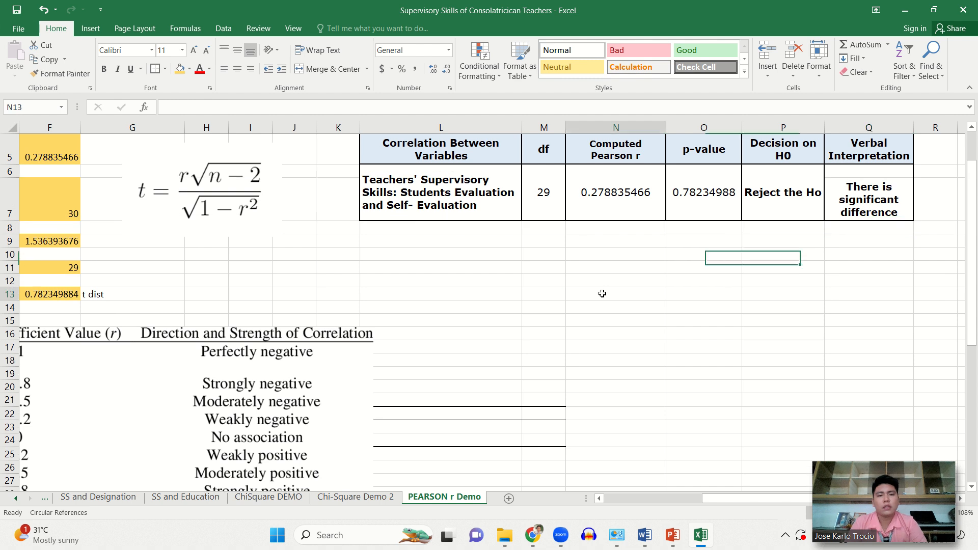
# - Review the Computed Pearson r, Decision on H0 and Verbal Interpretation entries in the completed summary table
pyautogui.scroll(2, 804, 273)
pyautogui.click(801, 276)
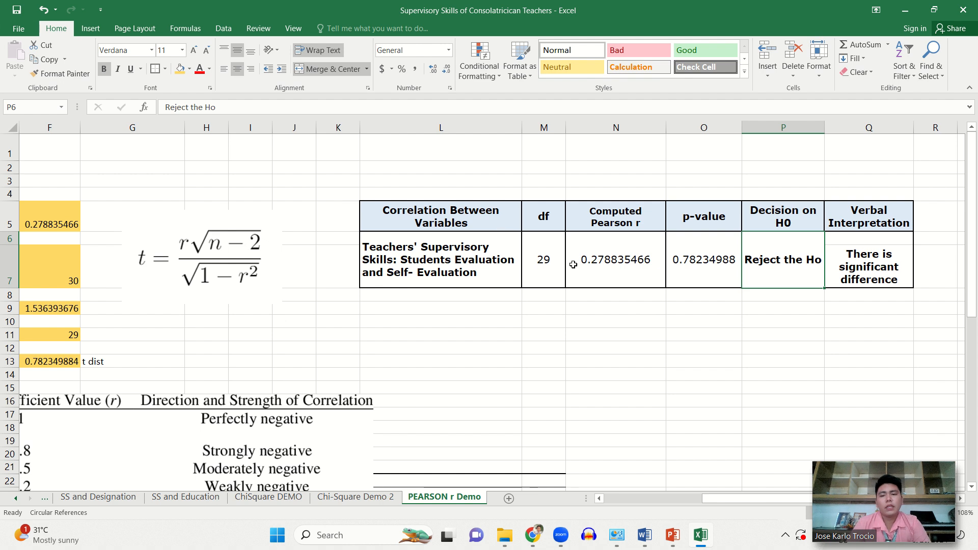
pyautogui.click(633, 259)
pyautogui.click(802, 265)
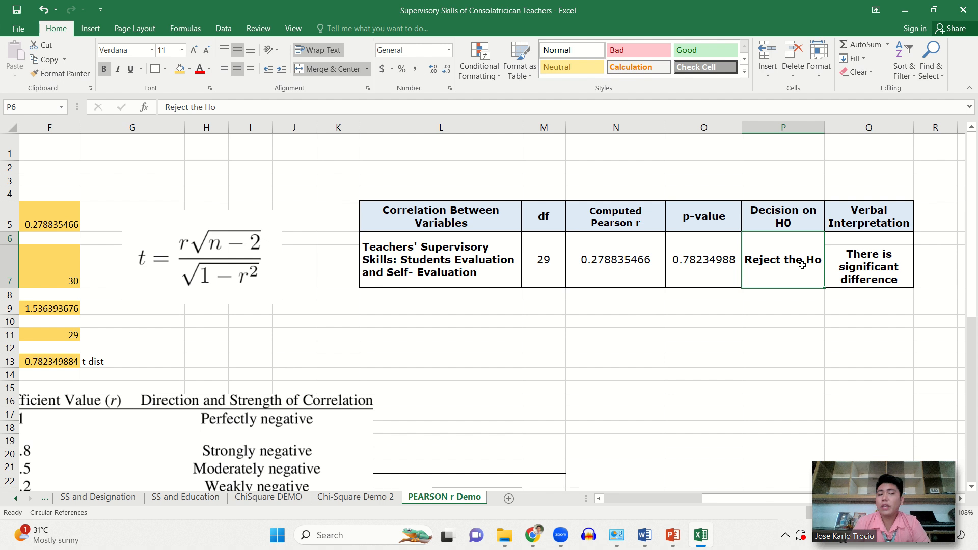
pyautogui.click(880, 273)
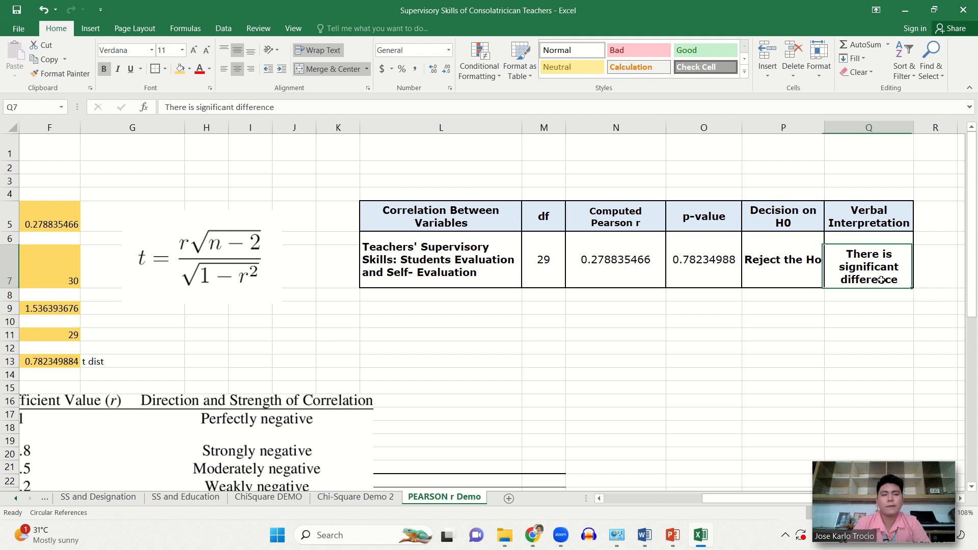
pyautogui.click(820, 351)
# - Review the Pearson coefficient, n, T-Statistics, Degree of Freedom and P-Value cells with their formulas, and the correlation strength chart
pyautogui.hscroll(2, 820, 350)
pyautogui.hscroll(-8, 820, 350)
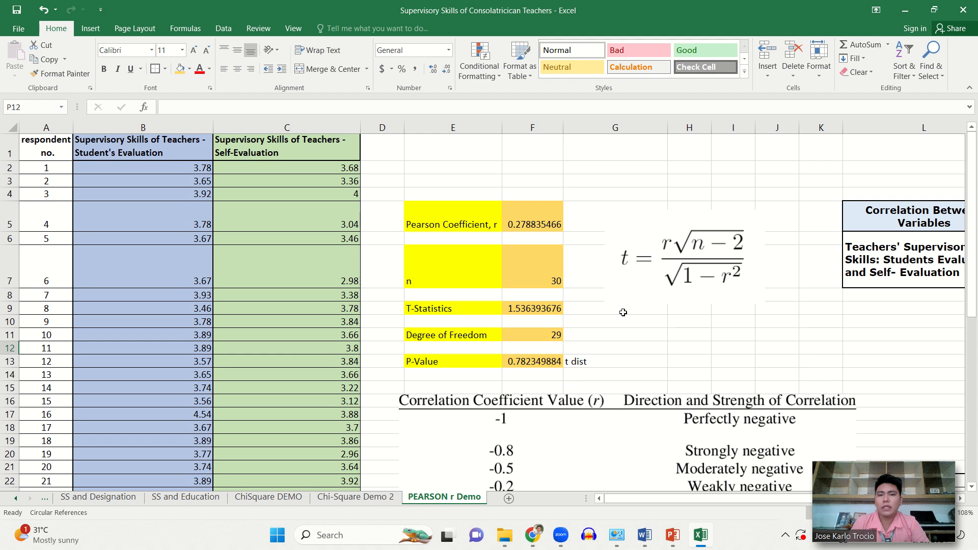
pyautogui.click(525, 224)
pyautogui.click(527, 278)
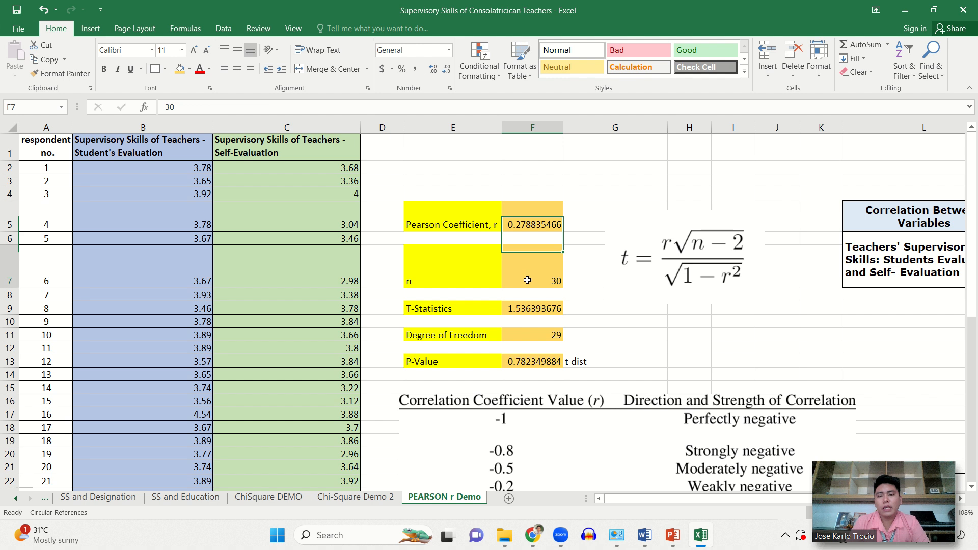
pyautogui.click(533, 311)
pyautogui.doubleClick(533, 311)
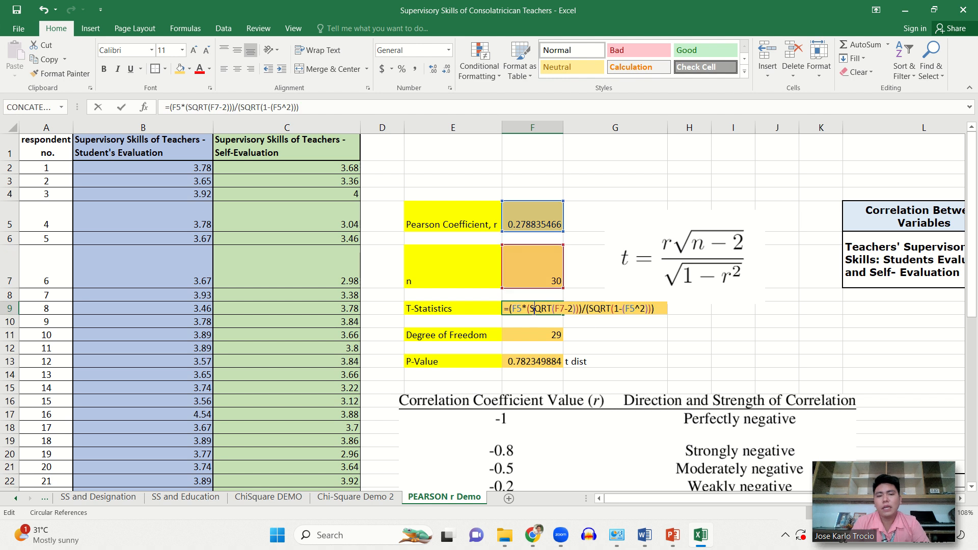
pyautogui.press('Return')
pyautogui.click(530, 335)
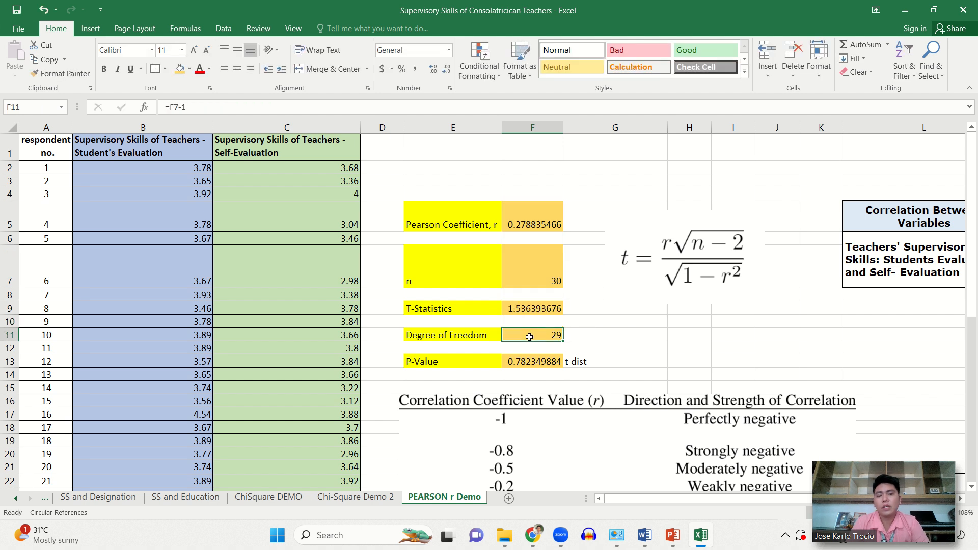
pyautogui.doubleClick(529, 335)
pyautogui.press('Return')
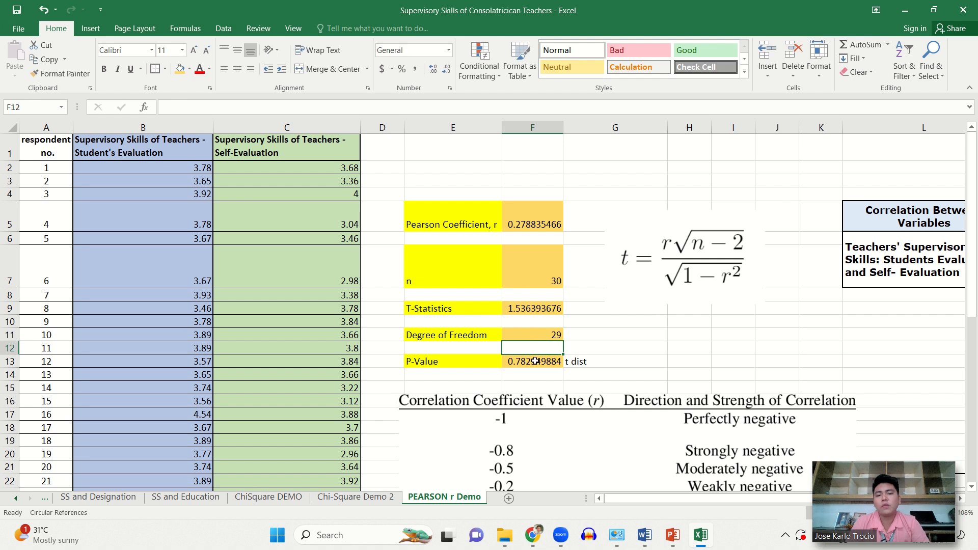
pyautogui.doubleClick(535, 361)
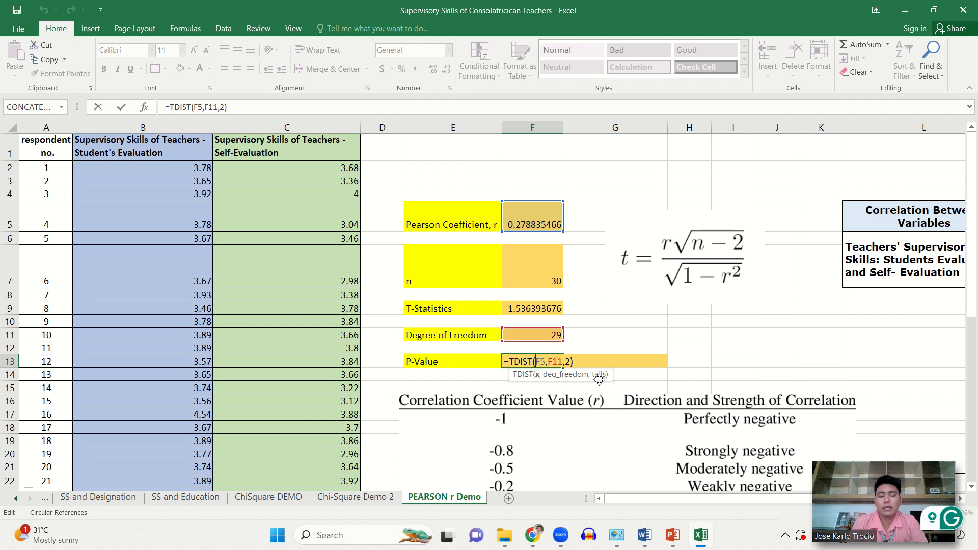
pyautogui.press('Return')
pyautogui.scroll(-2, 599, 380)
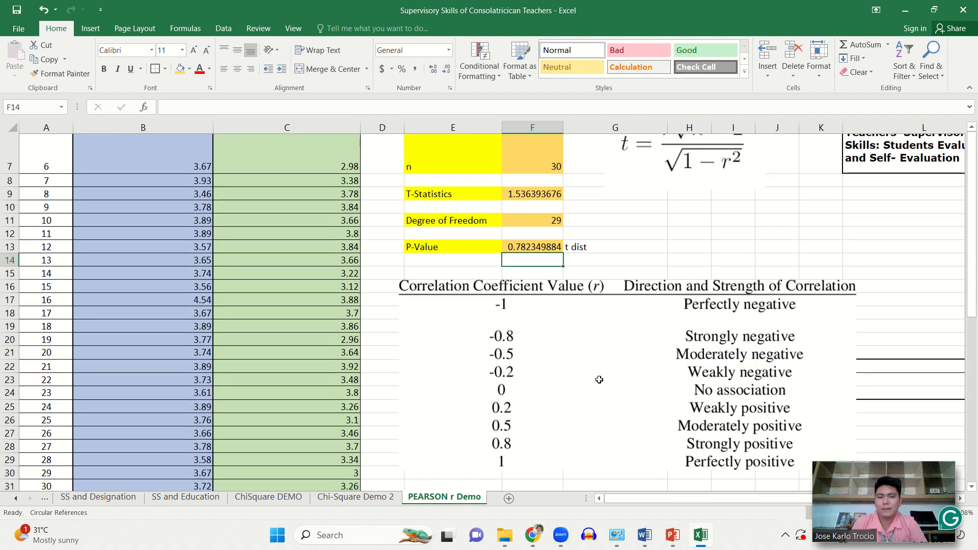
pyautogui.moveTo(448, 4)
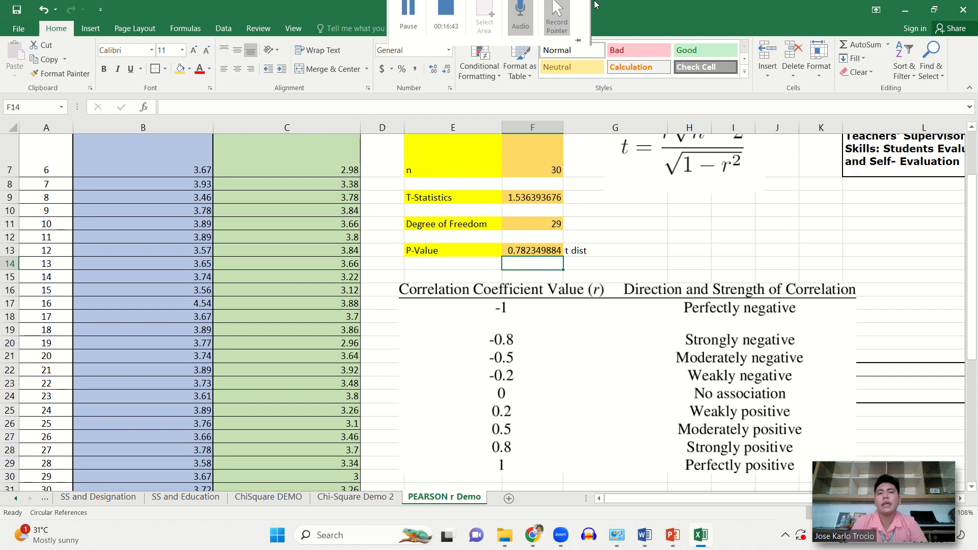